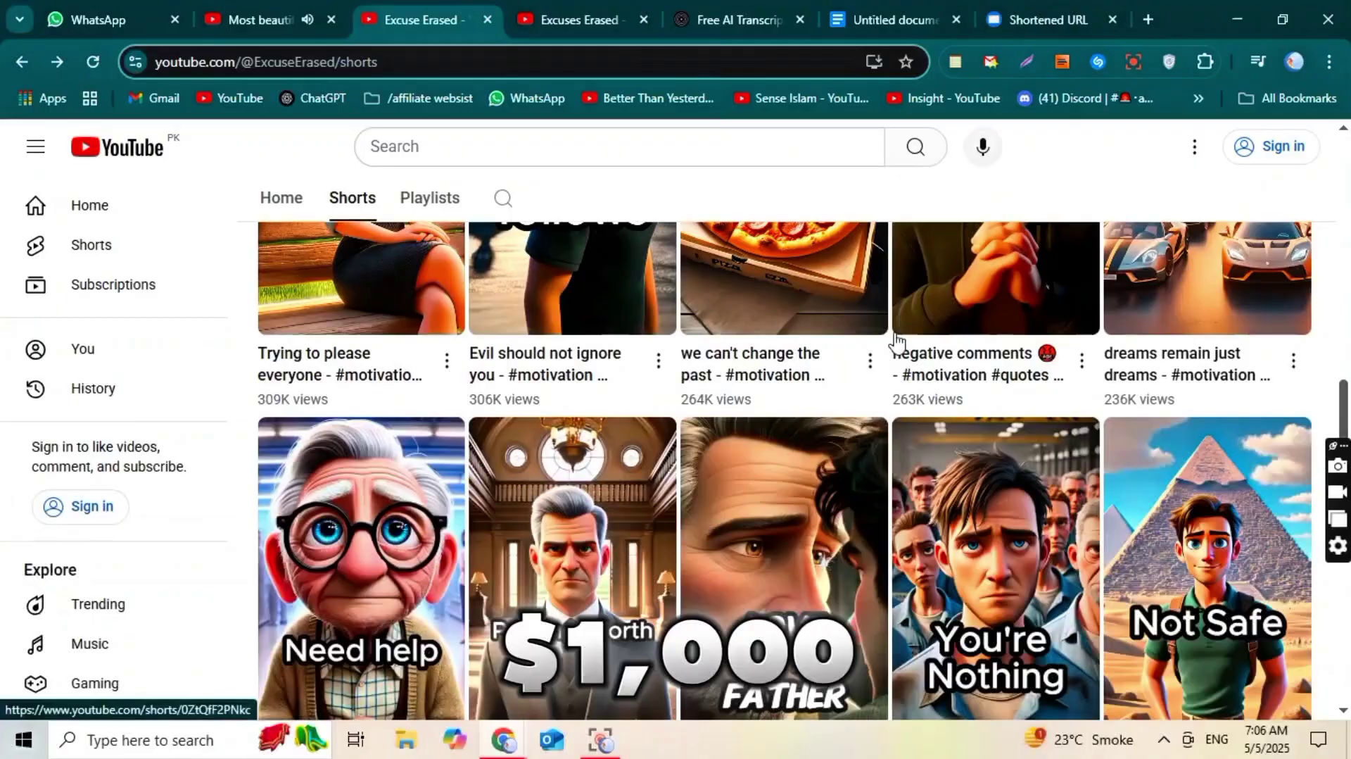
scroll(451, 520, "down", 3)
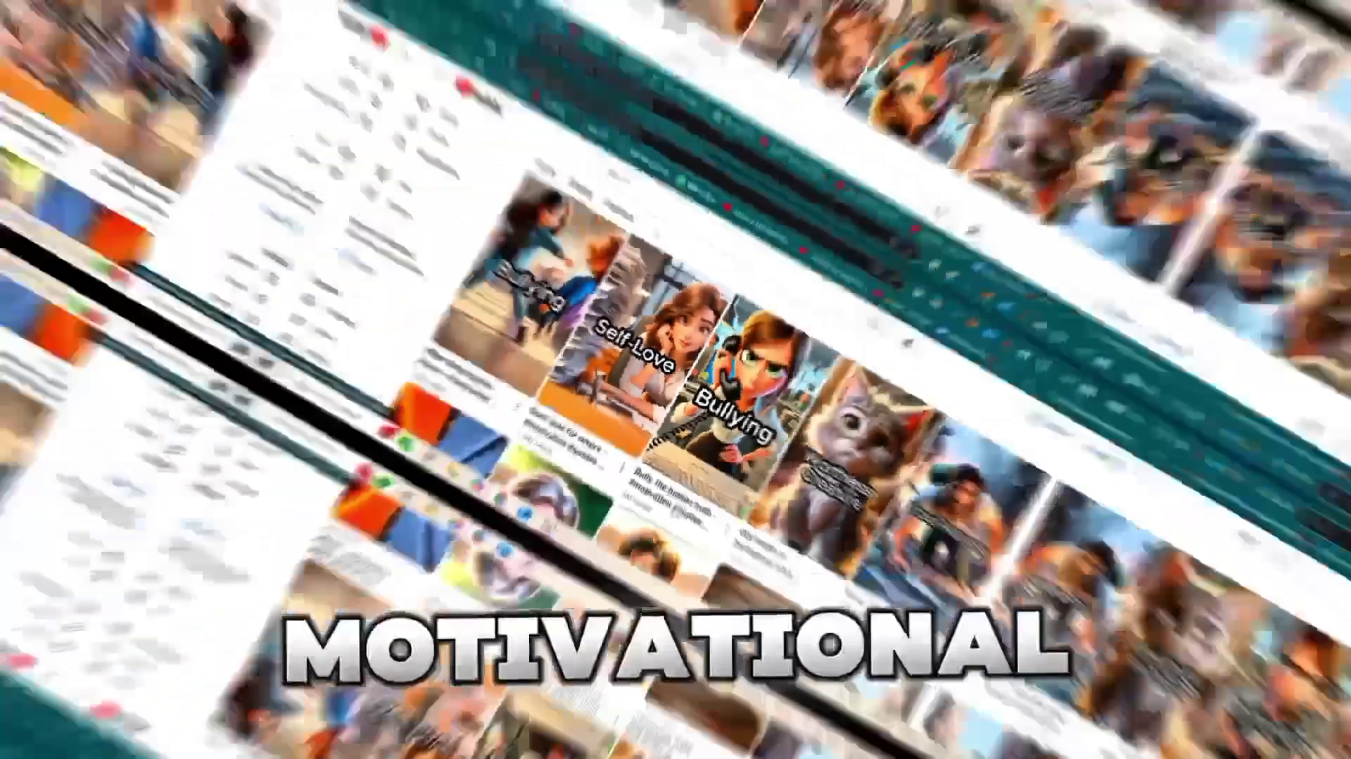
Step: Scroll through the Galaxy.ai homepage and its pricing comparison table
scroll(674, 504, "down", 3)
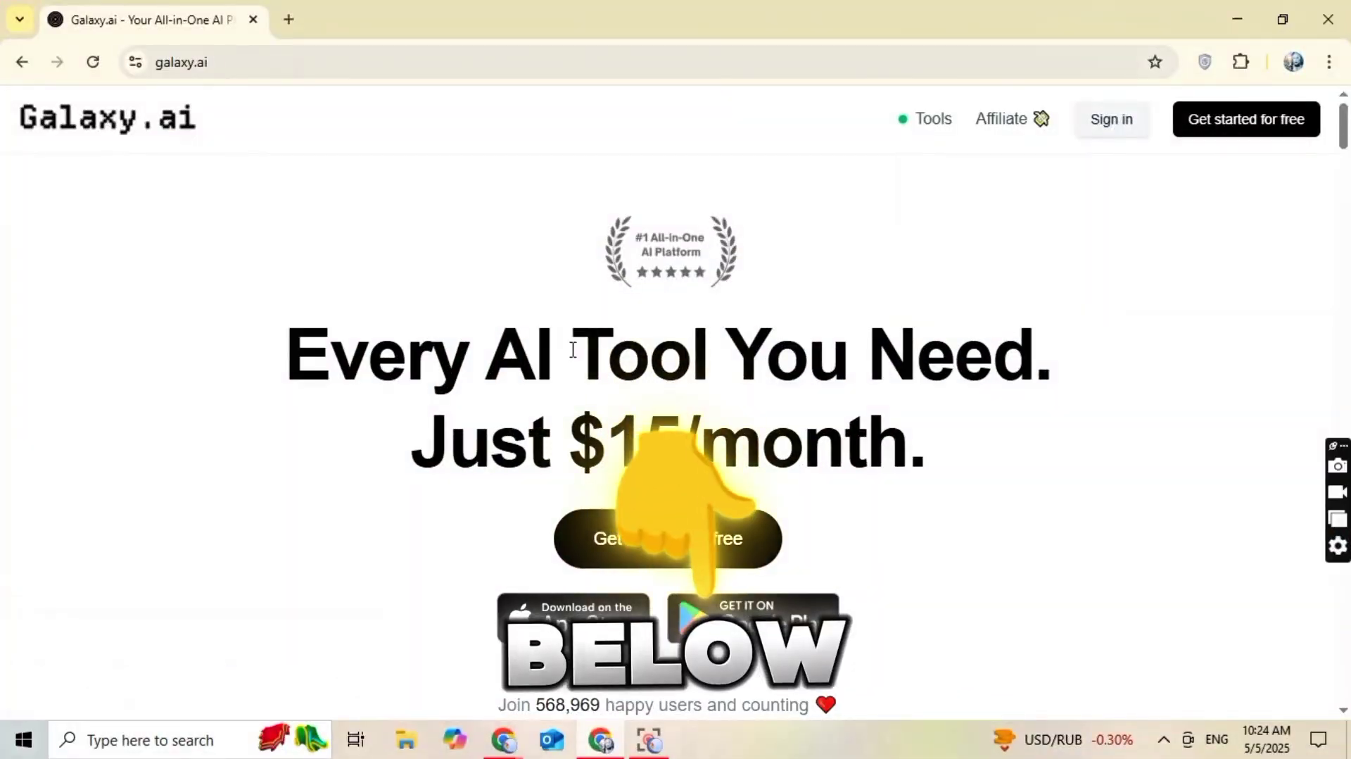
scroll(620, 431, "down", 3)
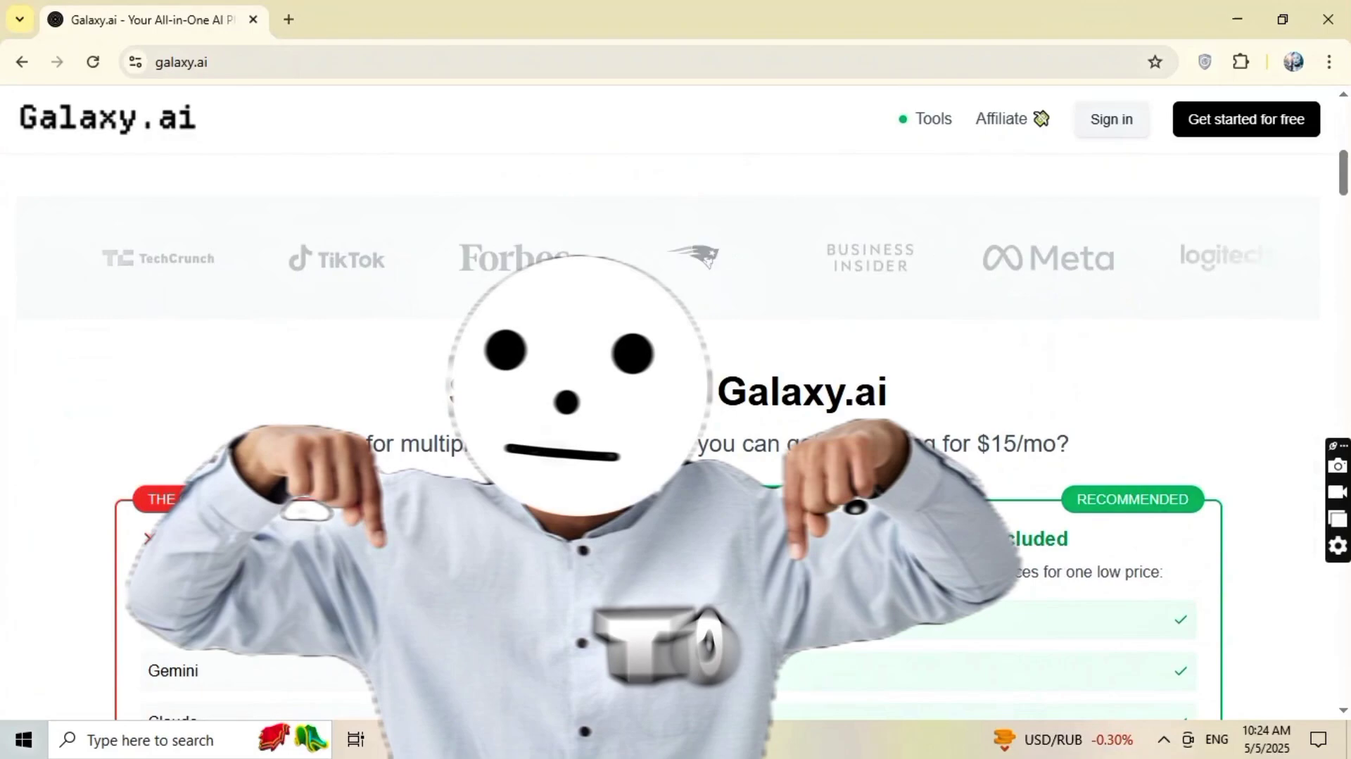
scroll(429, 406, "down", 2)
scroll(429, 407, "down", 2)
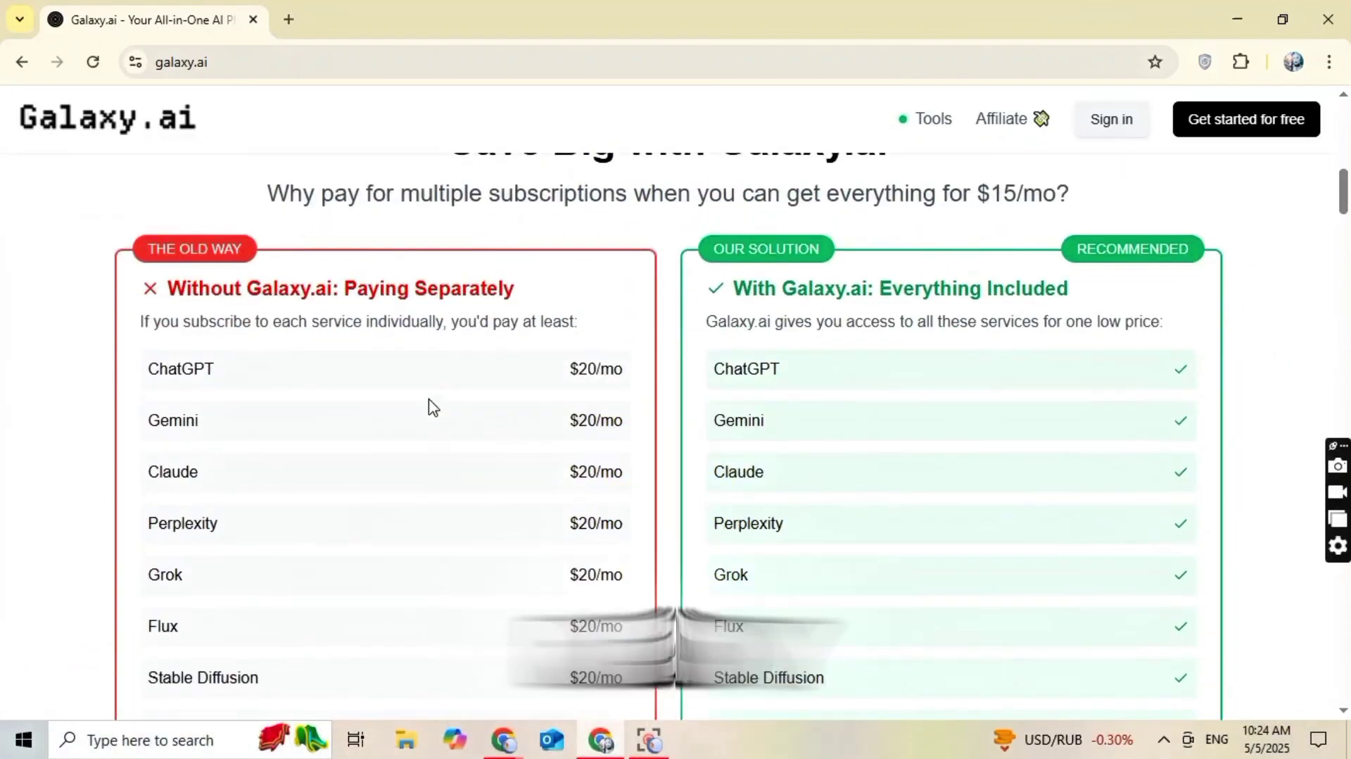
scroll(195, 446, "down", 2)
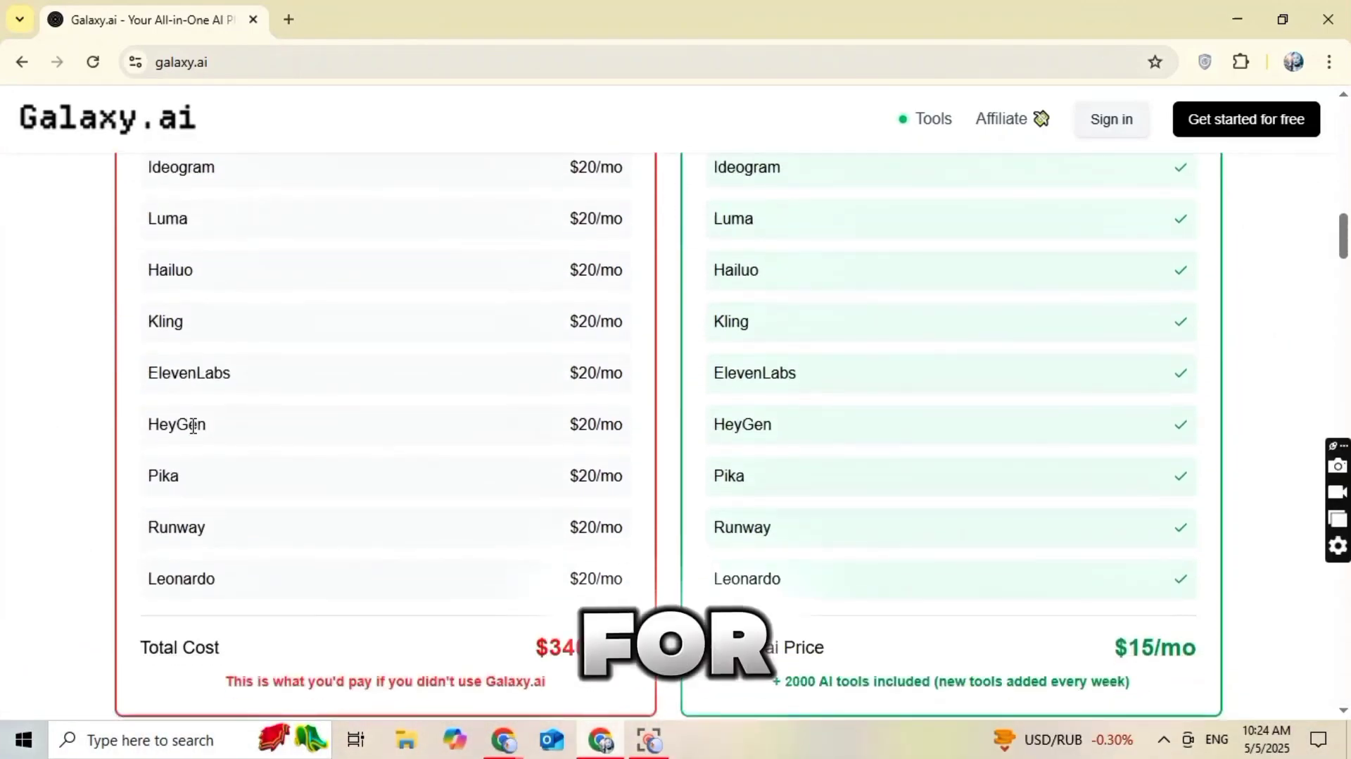
scroll(192, 426, "down", 5)
scroll(193, 419, "down", 5)
scroll(183, 493, "up", 3)
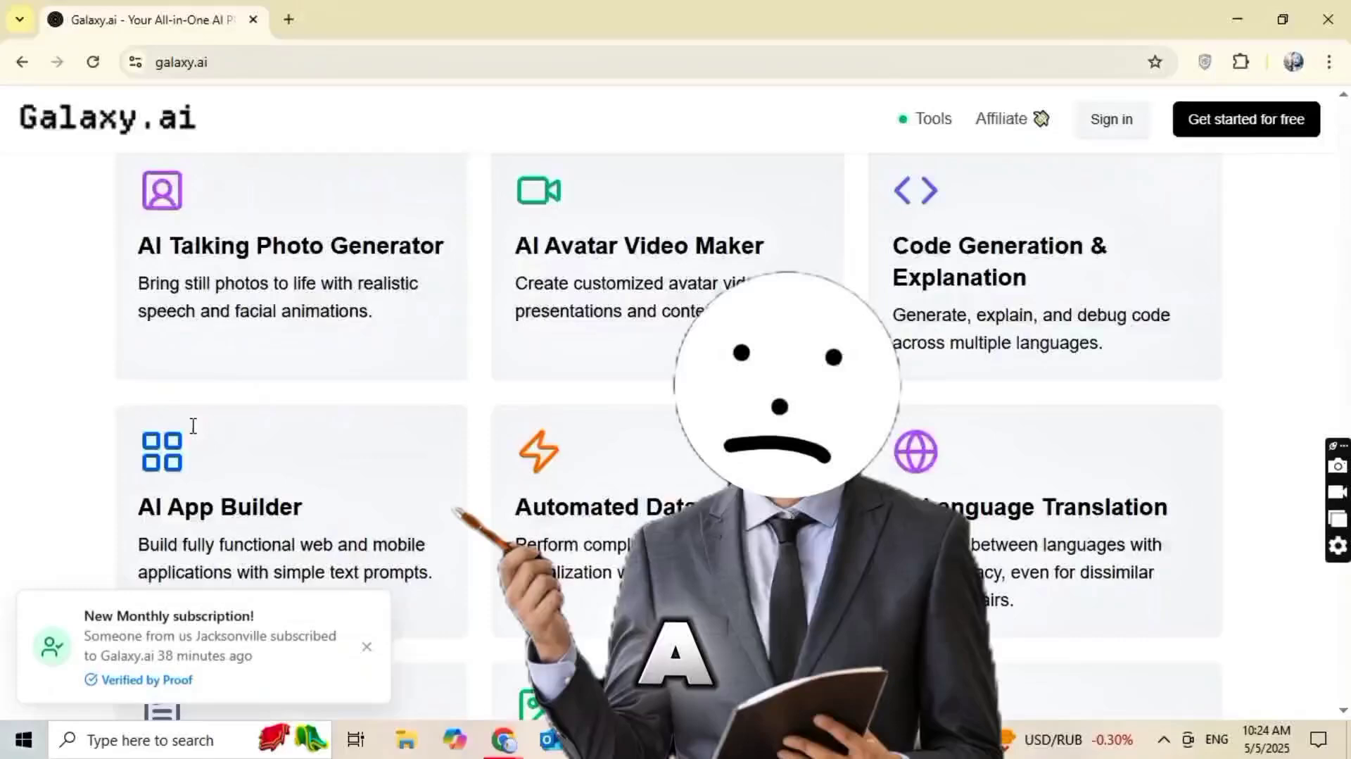
scroll(167, 618, "up", 10)
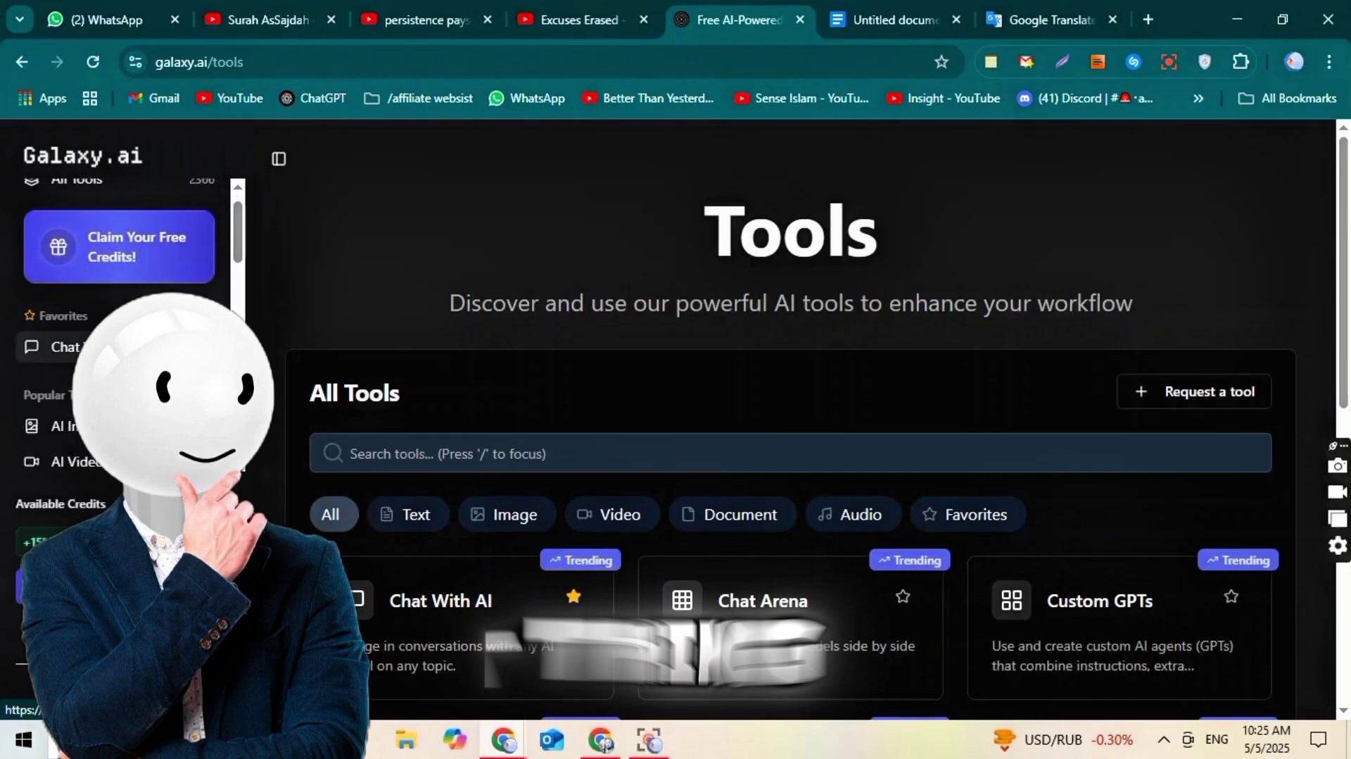
scroll(730, 231, "down", 5)
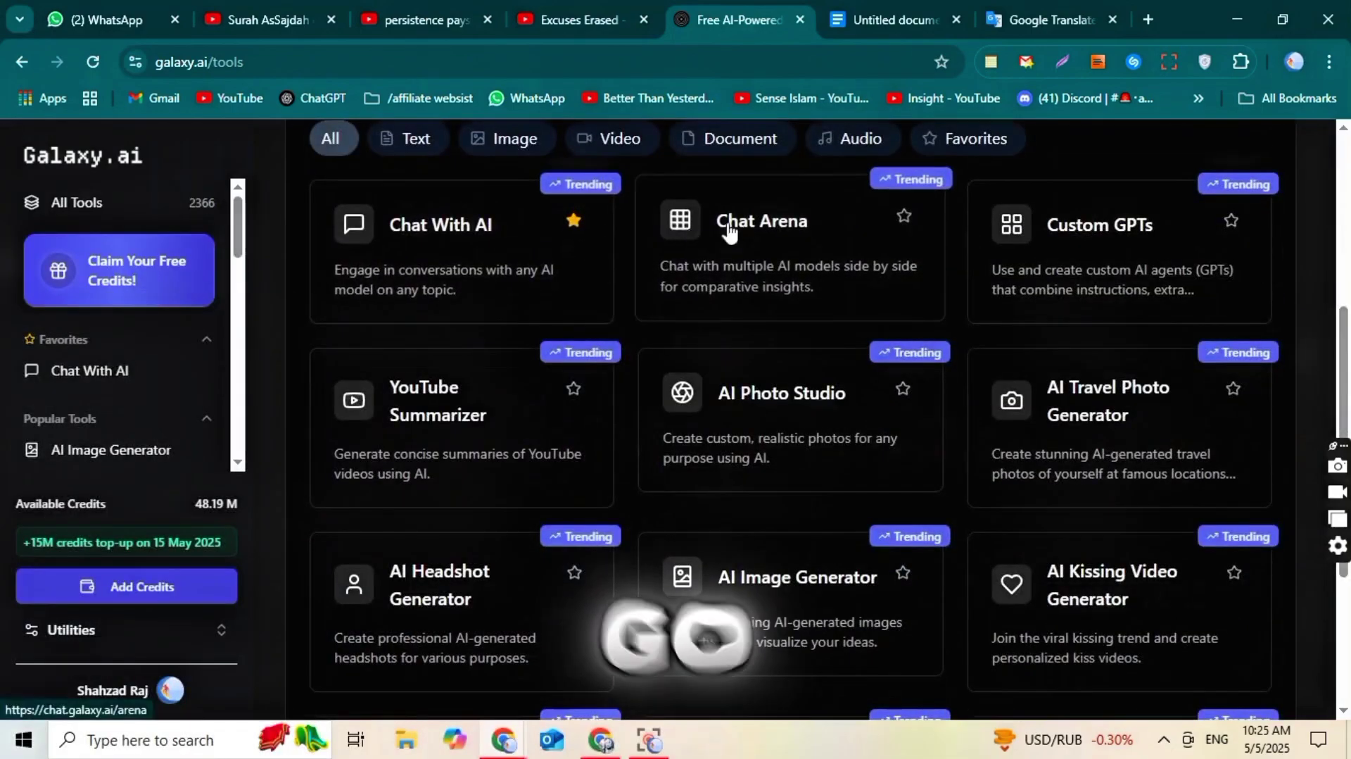
scroll(1012, 294, "down", 4)
scroll(1215, 326, "down", 6)
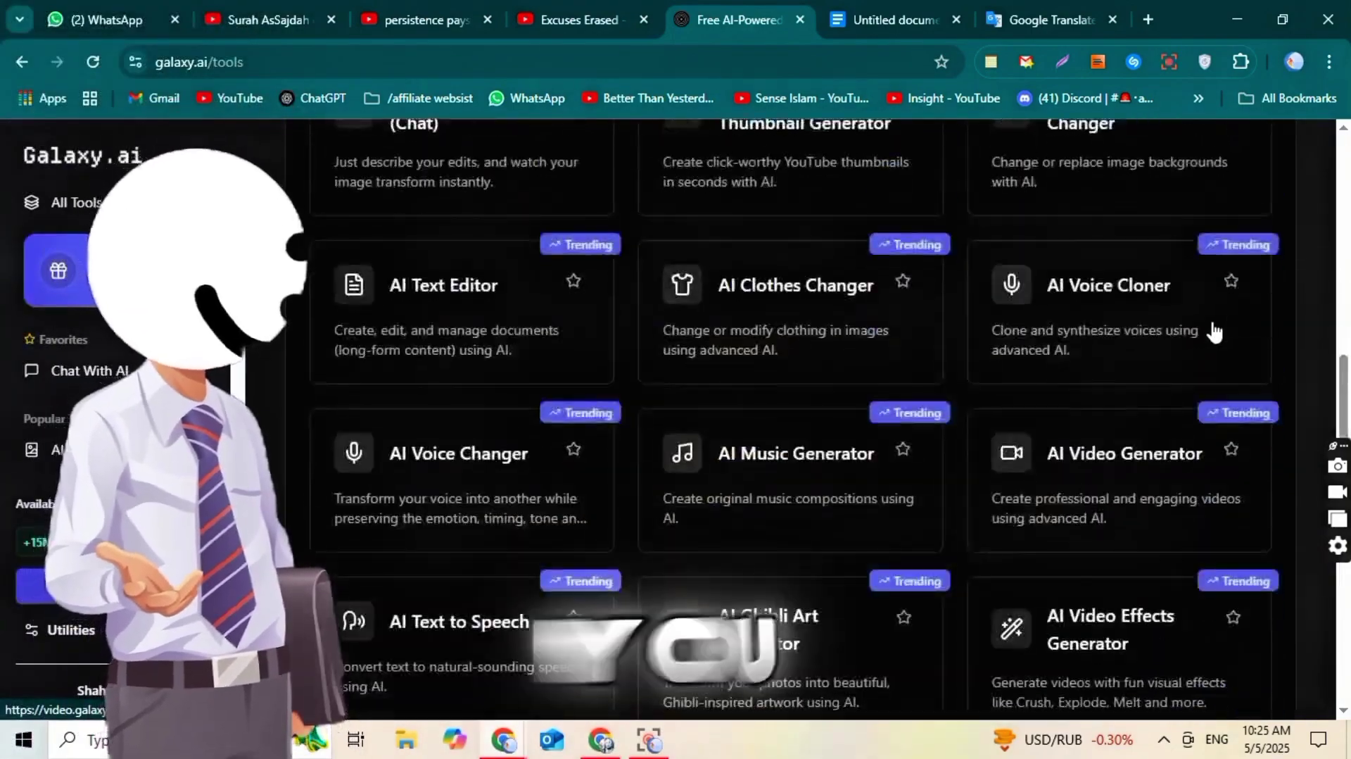
scroll(1214, 313, "down", 7)
scroll(1215, 331, "down", 6)
scroll(1214, 330, "down", 10)
scroll(908, 443, "down", 7)
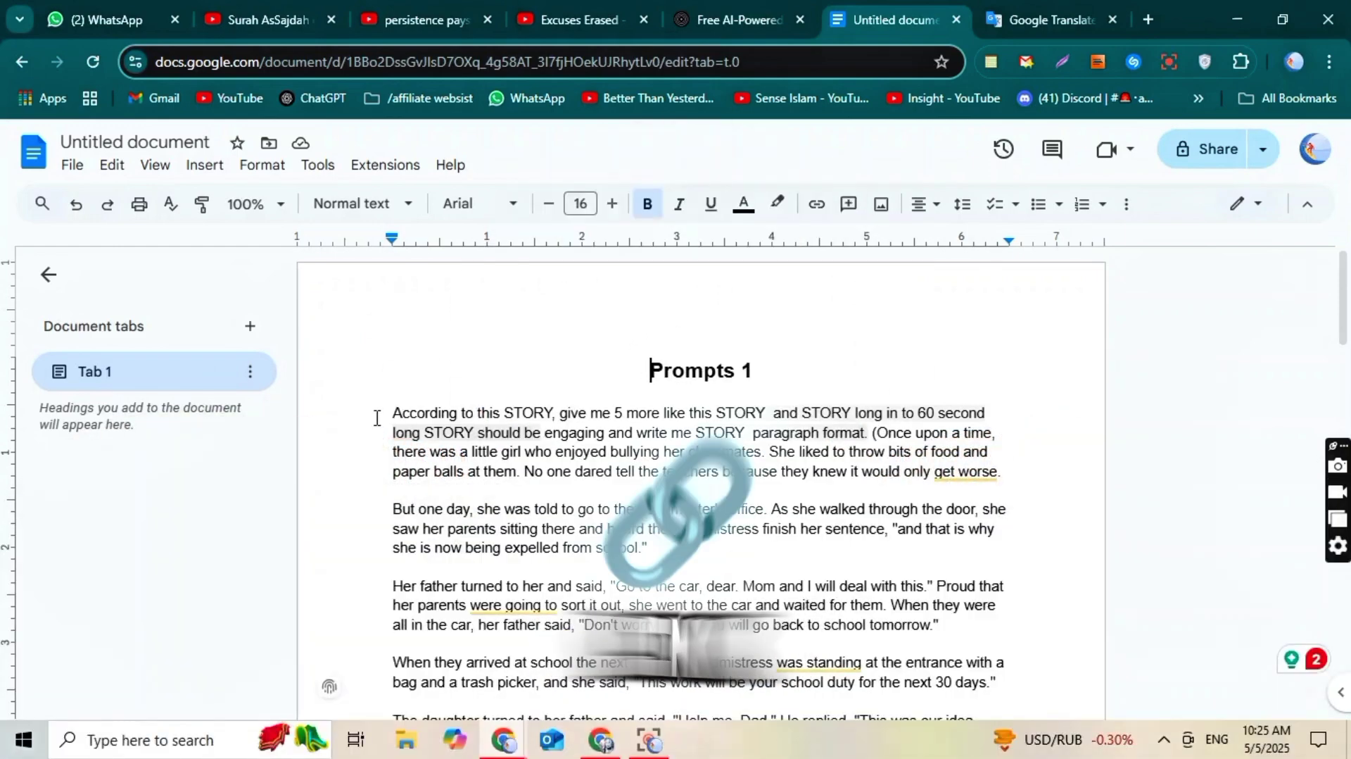
Step: Select the whole Prompts 1 story prompt in the Google Doc and copy it
scroll(700, 493, "down", 3)
scroll(700, 493, "down", 4)
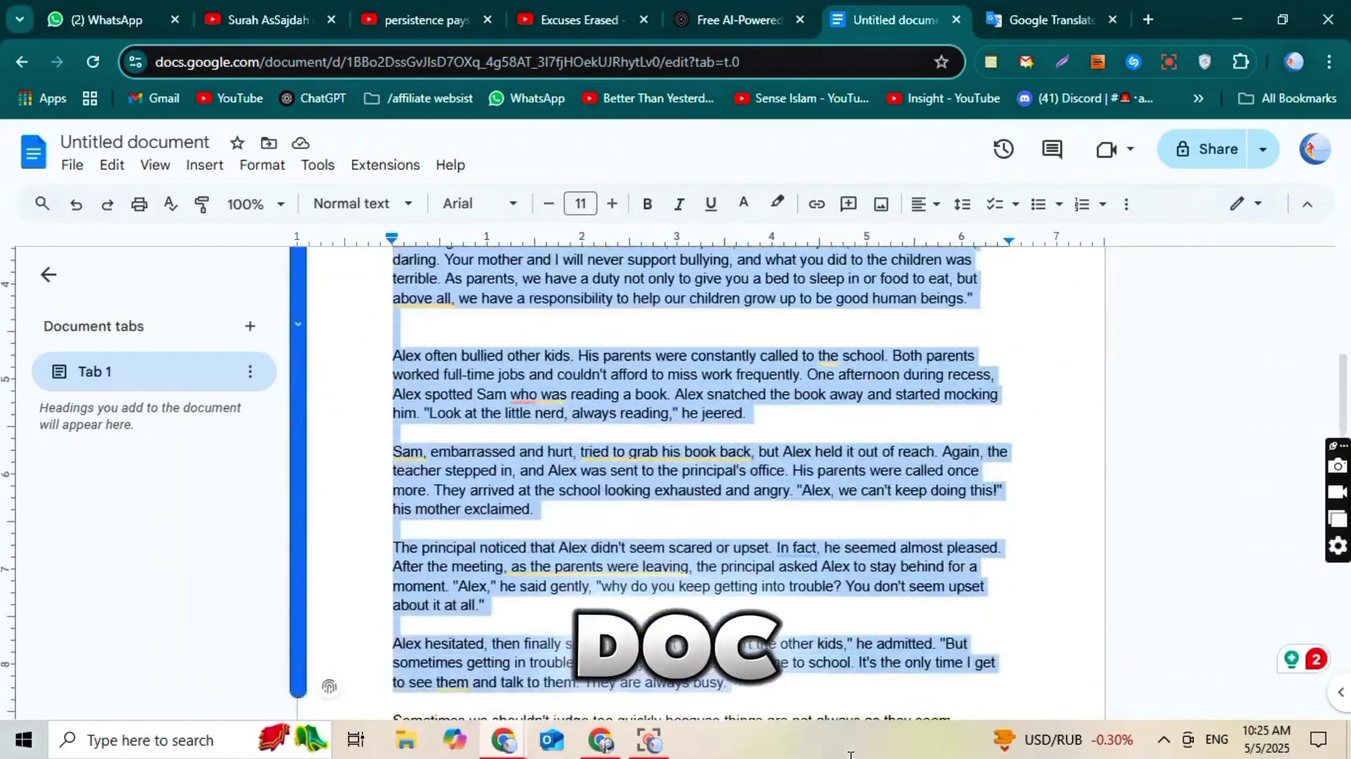
scroll(701, 493, "down", 5)
scroll(700, 493, "down", 3)
scroll(569, 369, "down", 4)
scroll(569, 370, "down", 1)
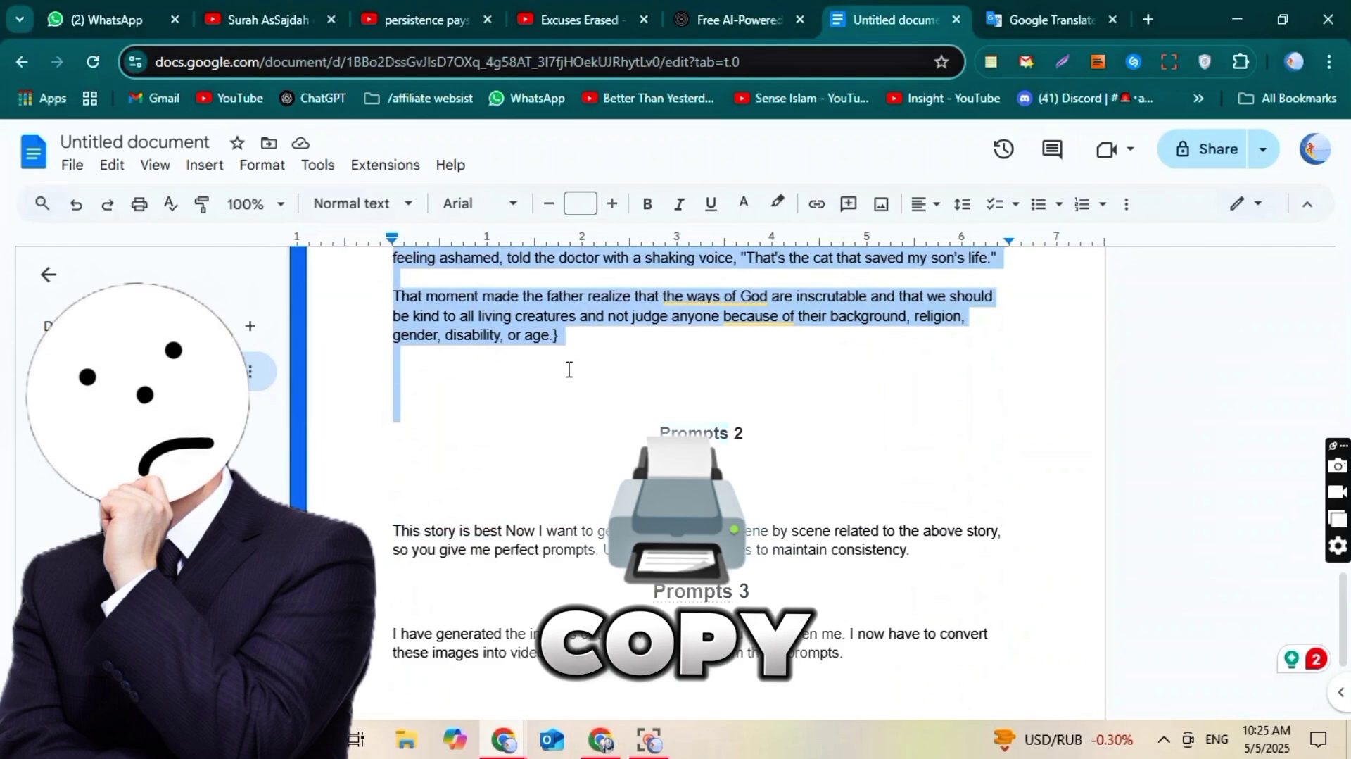
right_click(595, 320)
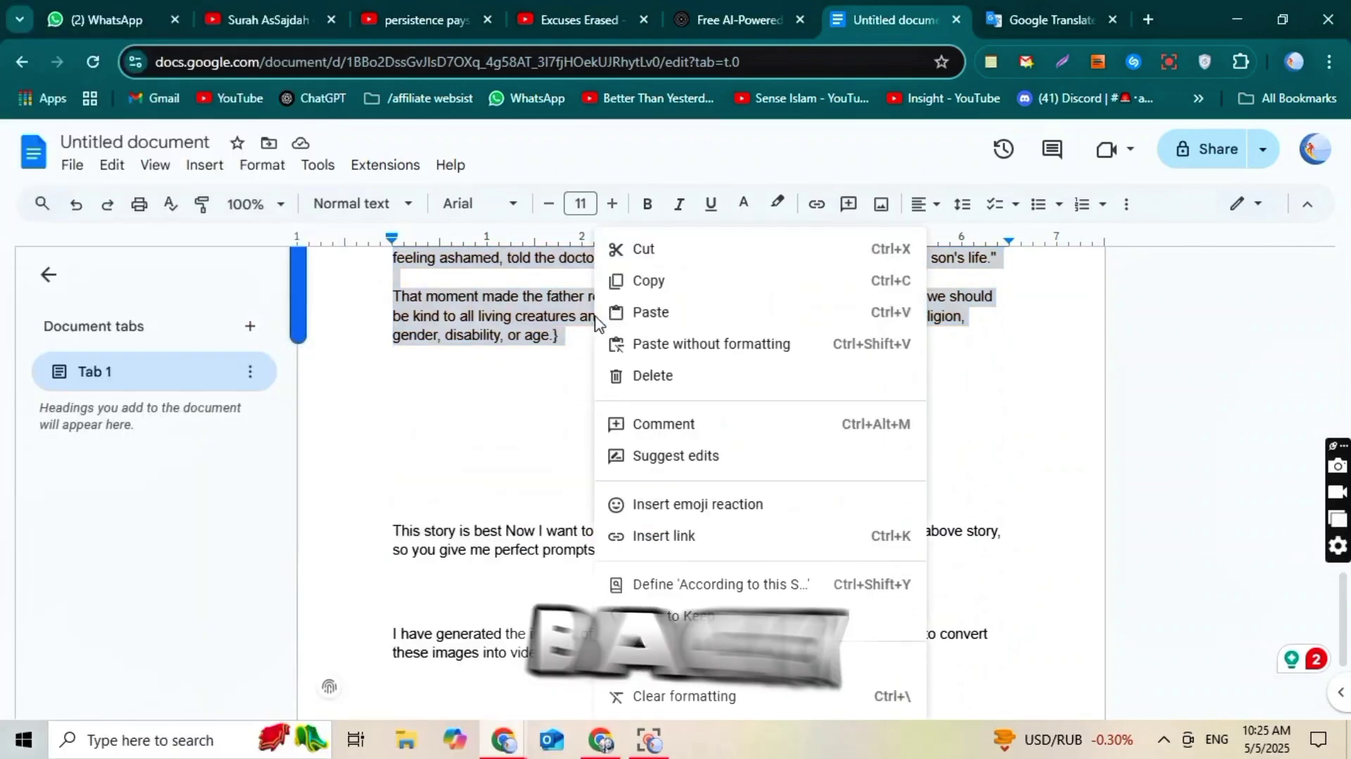
Step: Send the pasted story prompt to DeepSeek V3 chat to get five moral stories
left_click(723, 8)
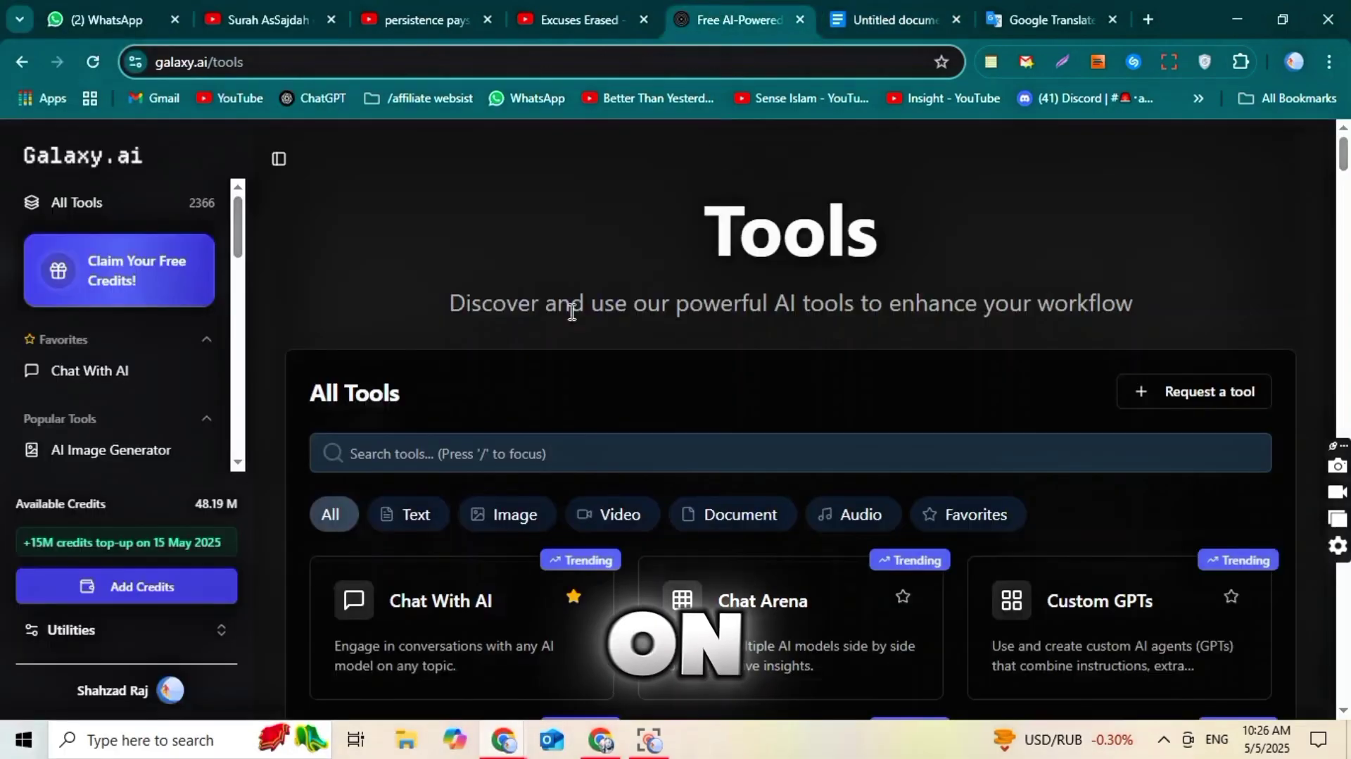
scroll(300, 484, "down", 3)
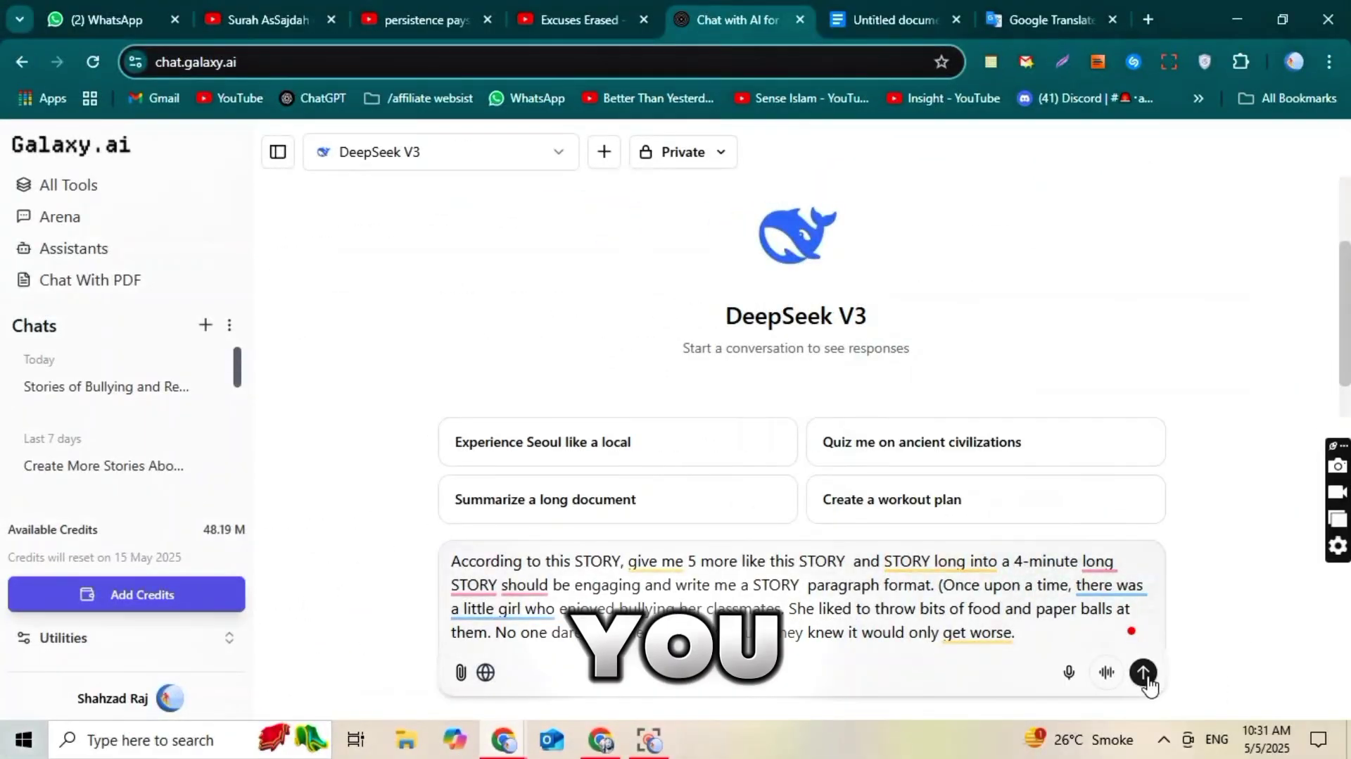
left_click(1144, 672)
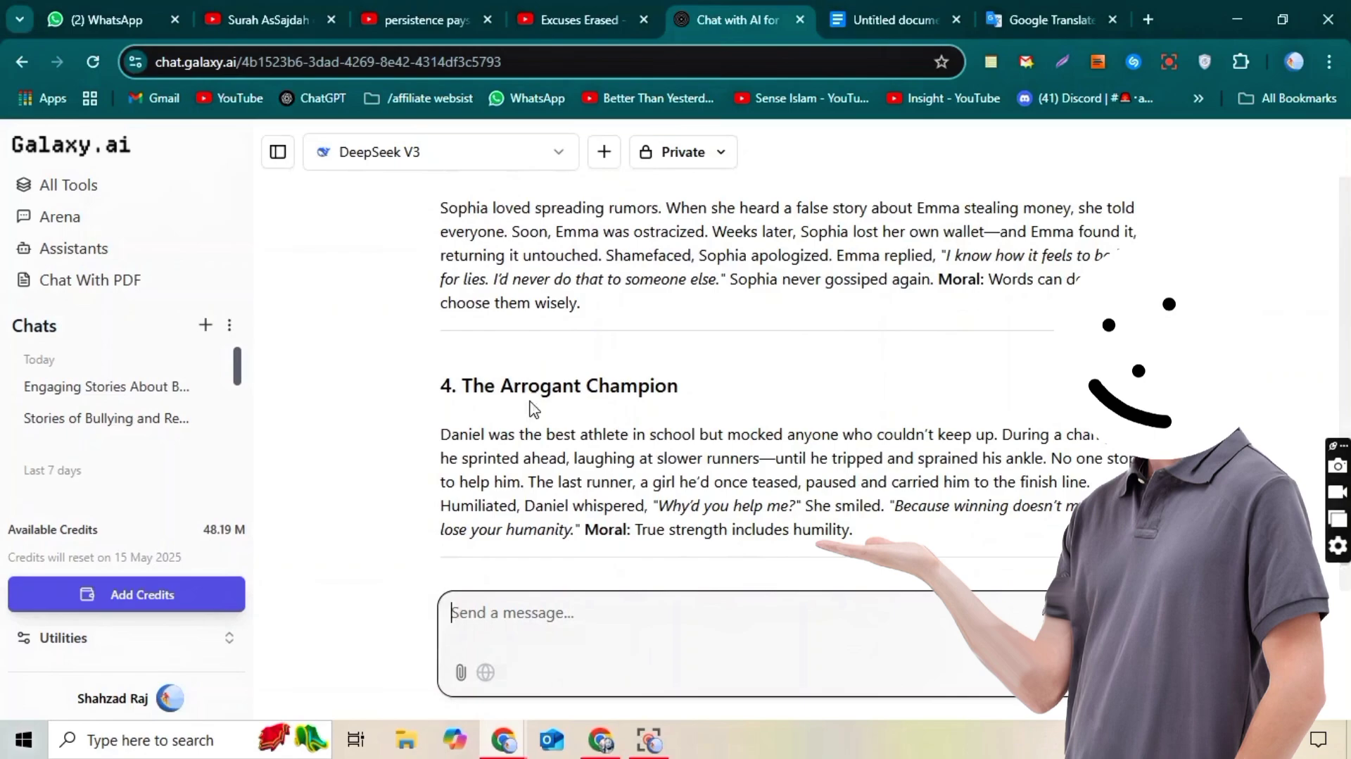
Step: Send story 4 with the Prompts 2 image-prompt request to DeepSeek V3
scroll(966, 468, "up", 15)
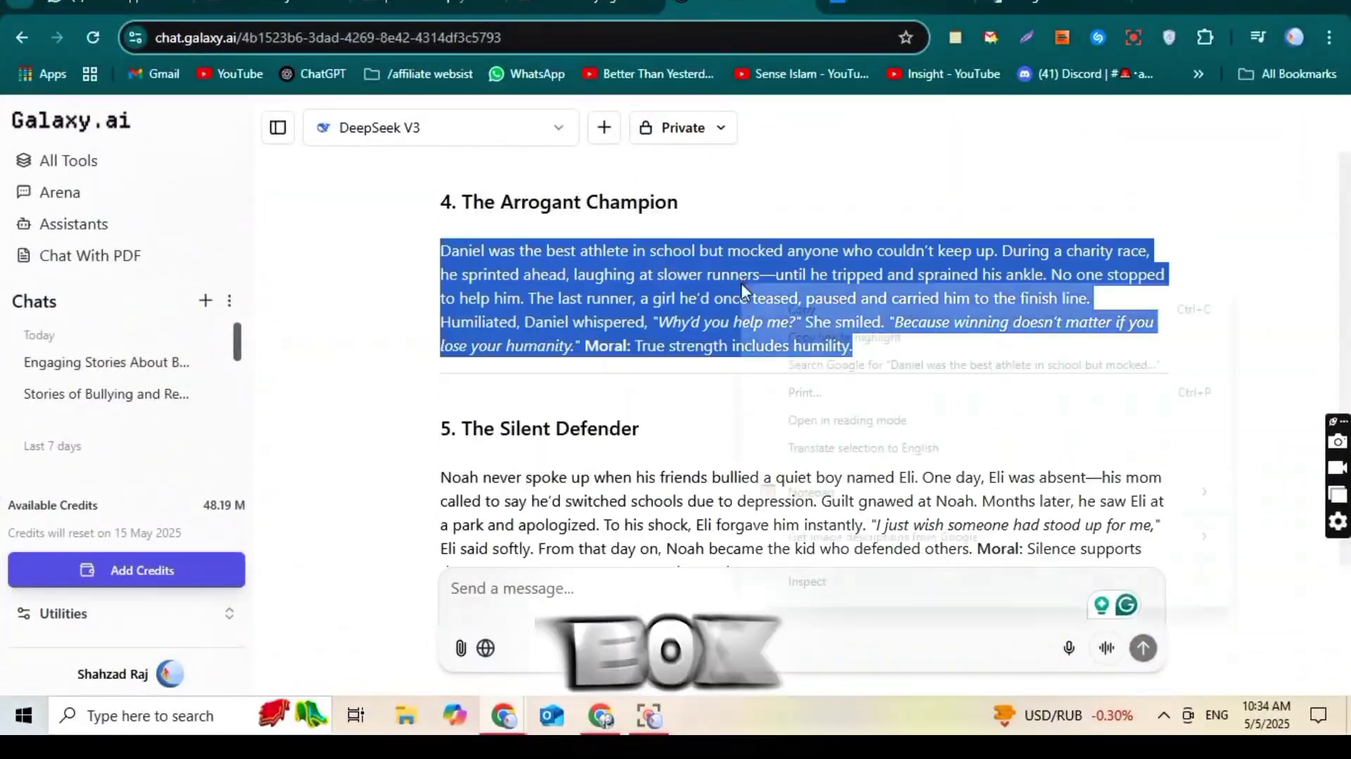
left_click(560, 588)
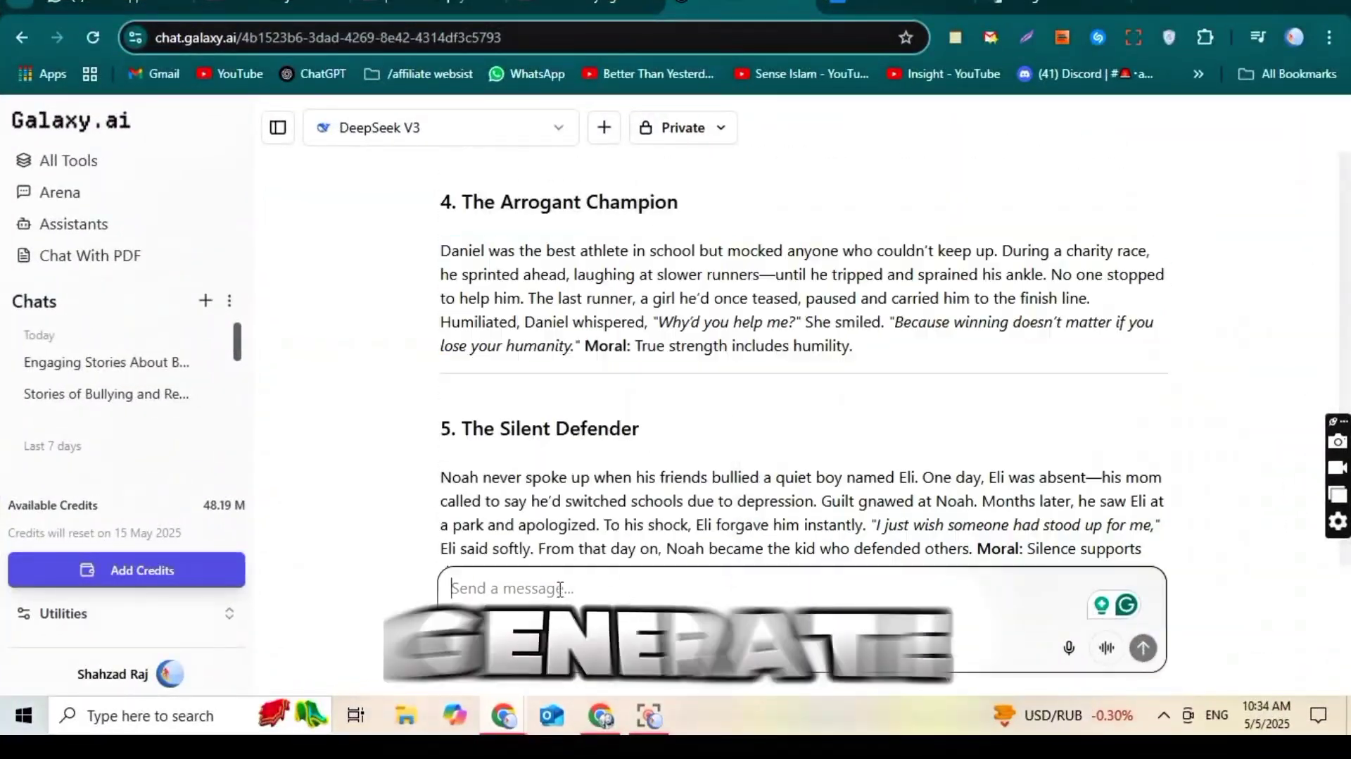
key("shift+Return")
key("shift+Return")
key("ctrl+Tab")
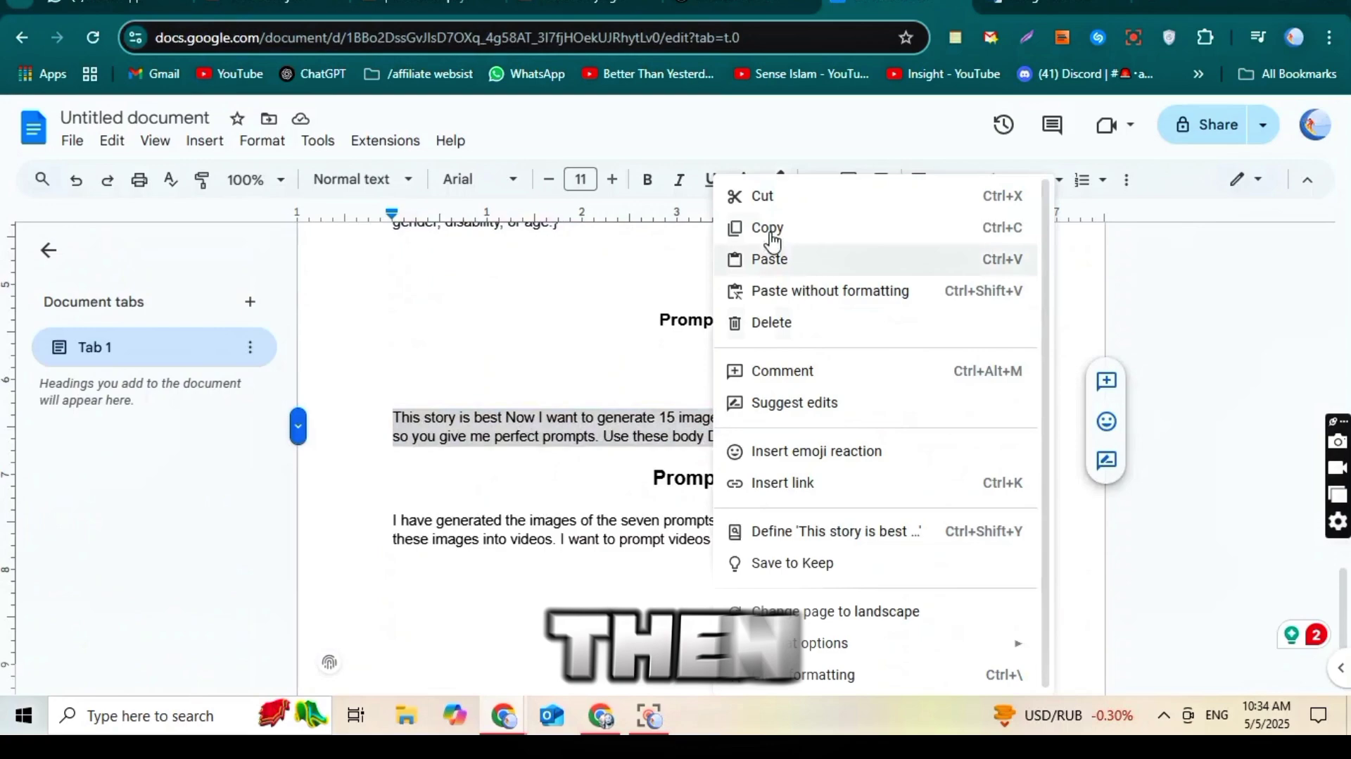
key("ctrl+shift+Tab")
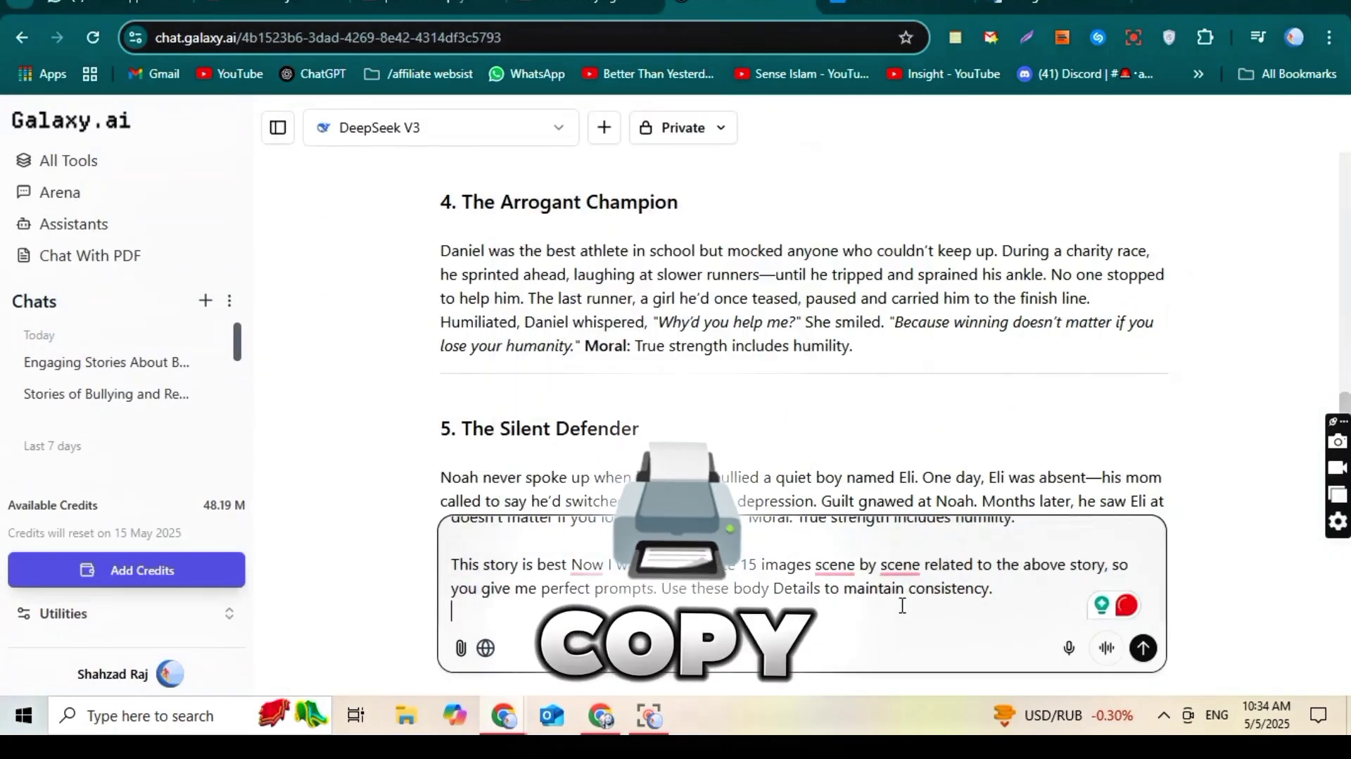
left_click(1154, 642)
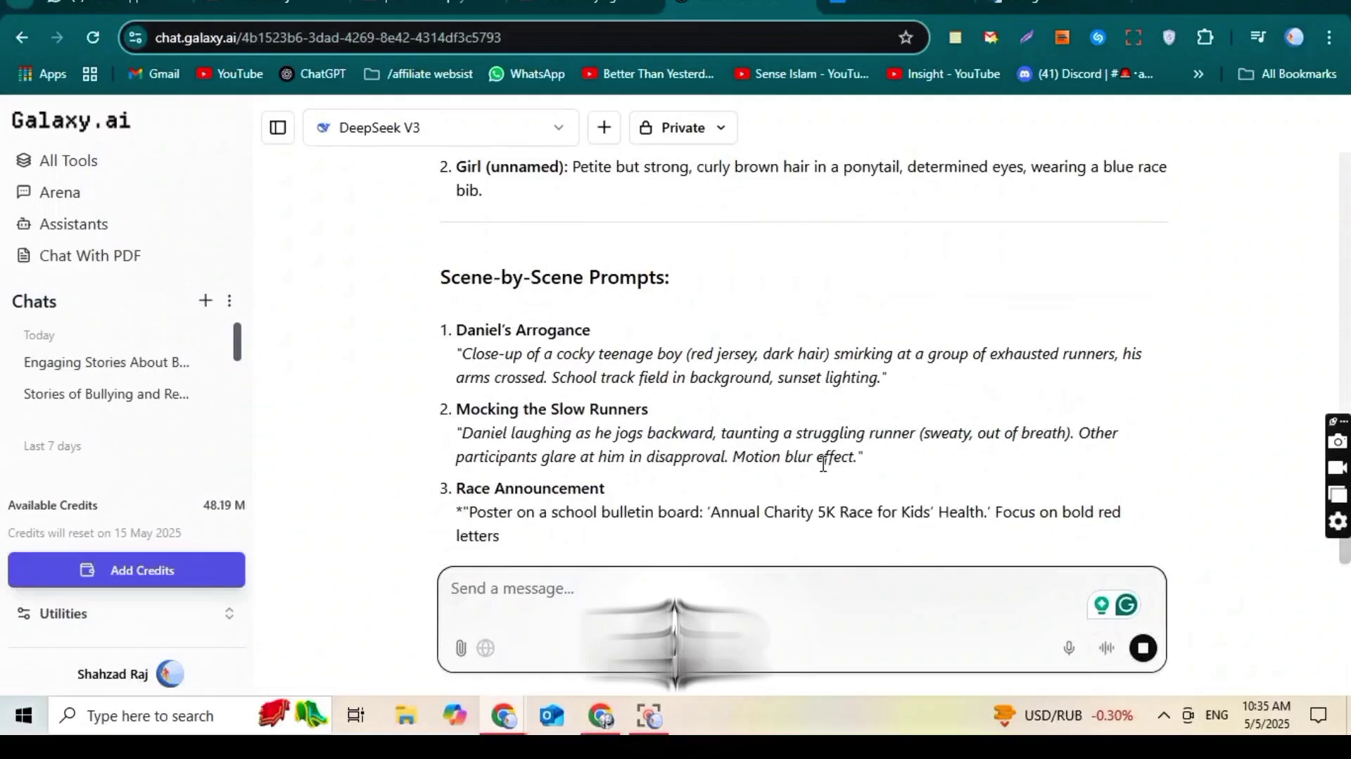
Step: Review the 15 scene prompts, then copy the Daniel story paragraph
scroll(844, 475, "up", 2)
scroll(844, 475, "up", 3)
scroll(828, 481, "down", 8)
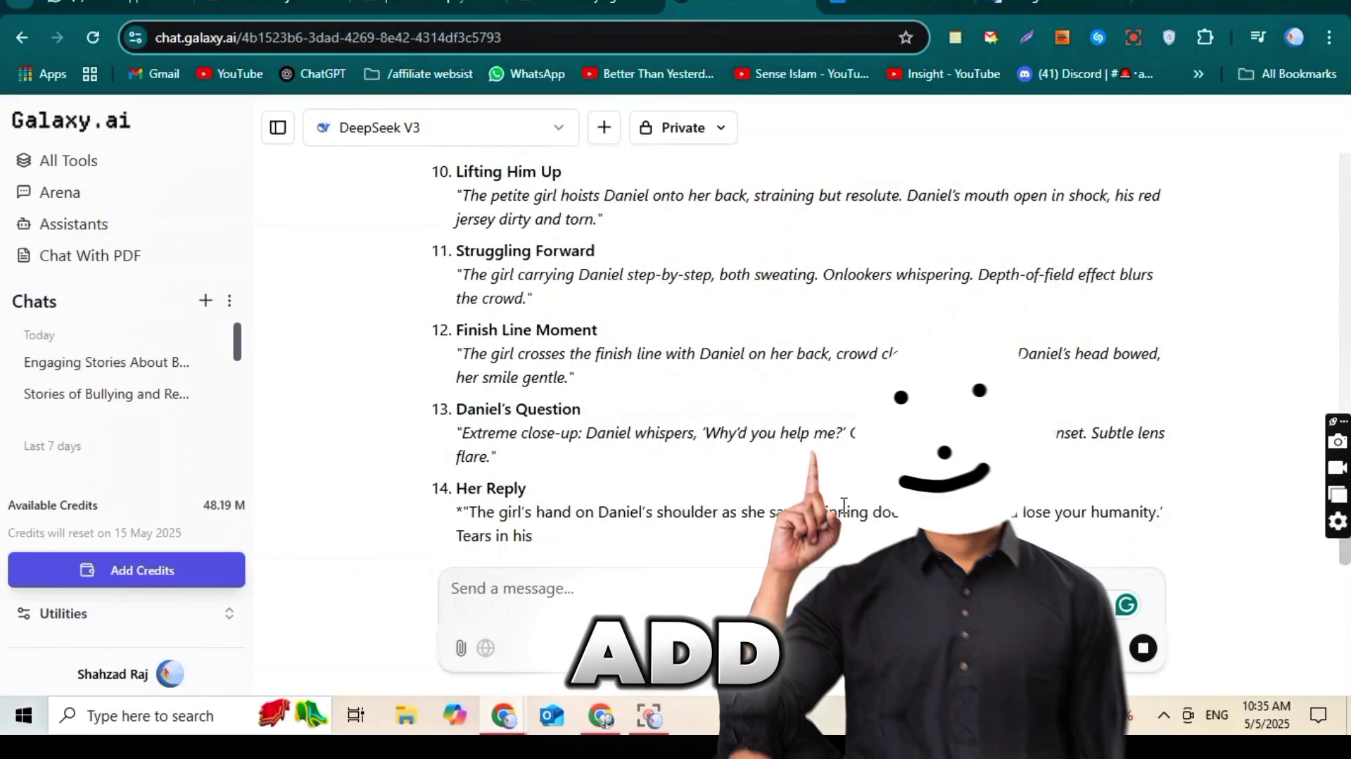
scroll(779, 499, "up", 5)
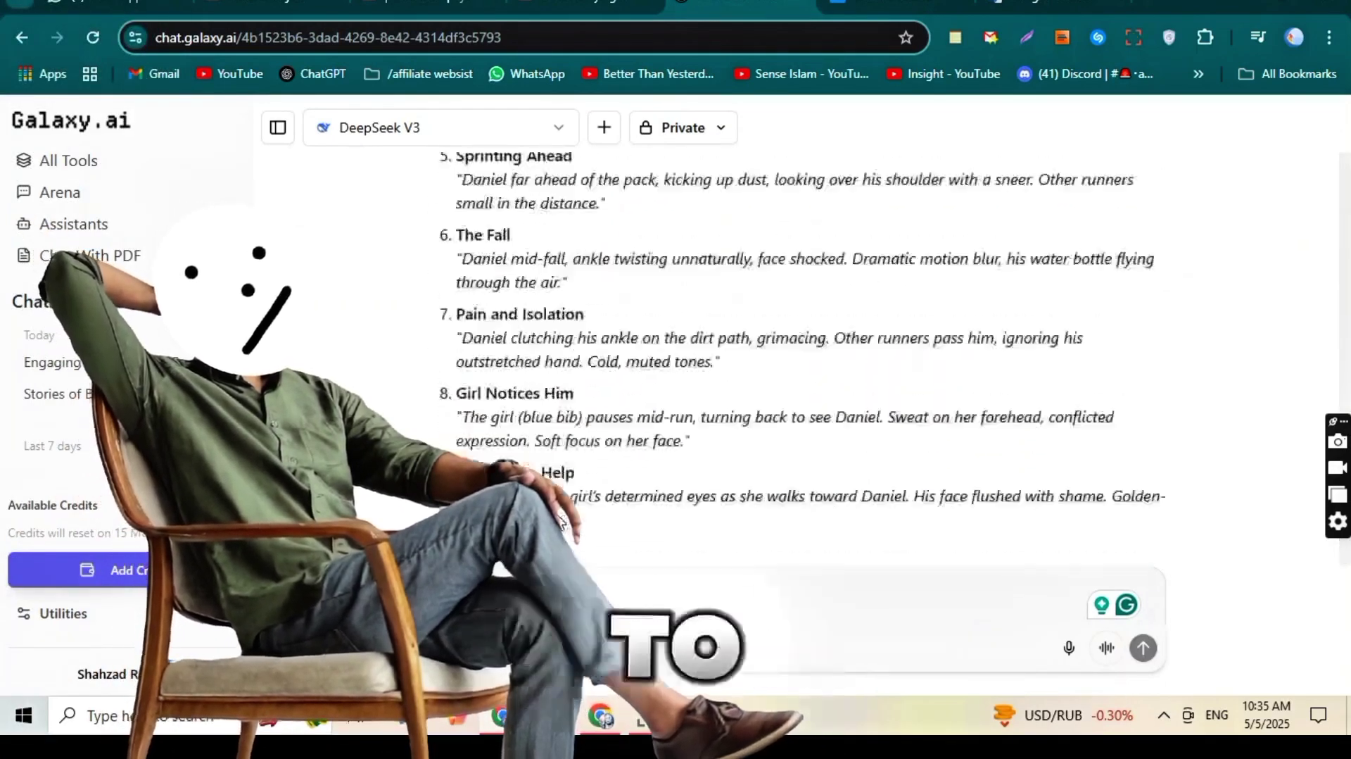
scroll(779, 499, "up", 5)
triple_click(674, 459)
right_click(673, 459)
key("Escape")
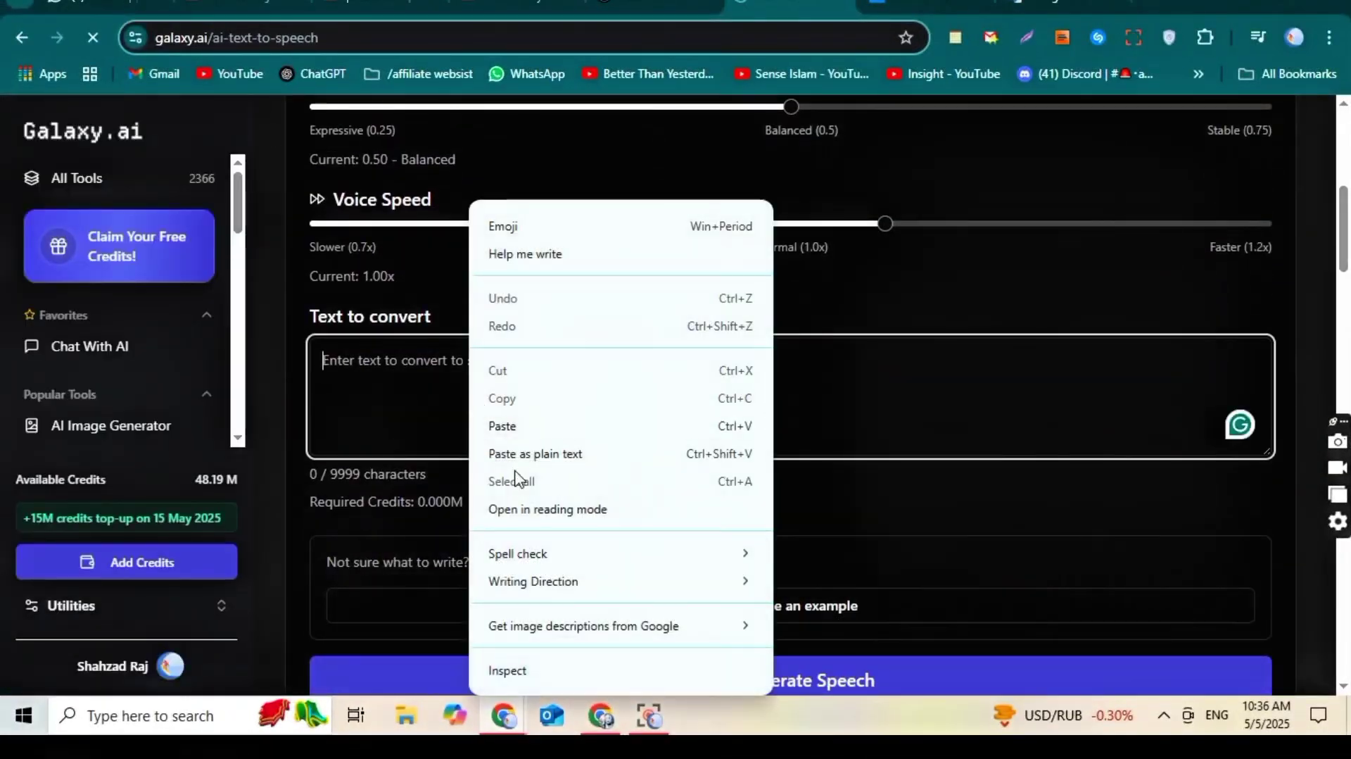
Step: Paste the Daniel story into the text-to-speech box and accept the comma correction
left_click(494, 425)
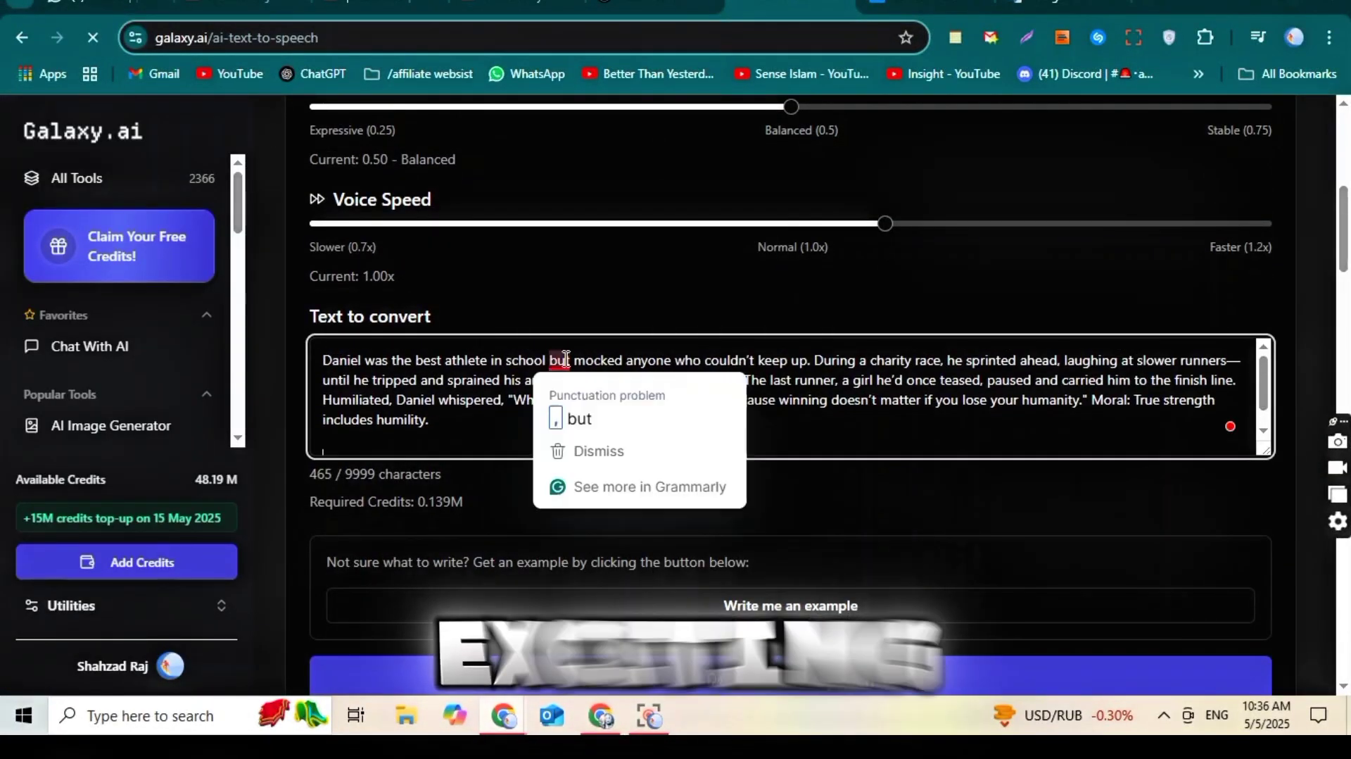
left_click(572, 418)
scroll(605, 302, "up", 3)
scroll(613, 281, "up", 1)
Step: Generate the narration in the George voice and download the MP3
left_click(619, 254)
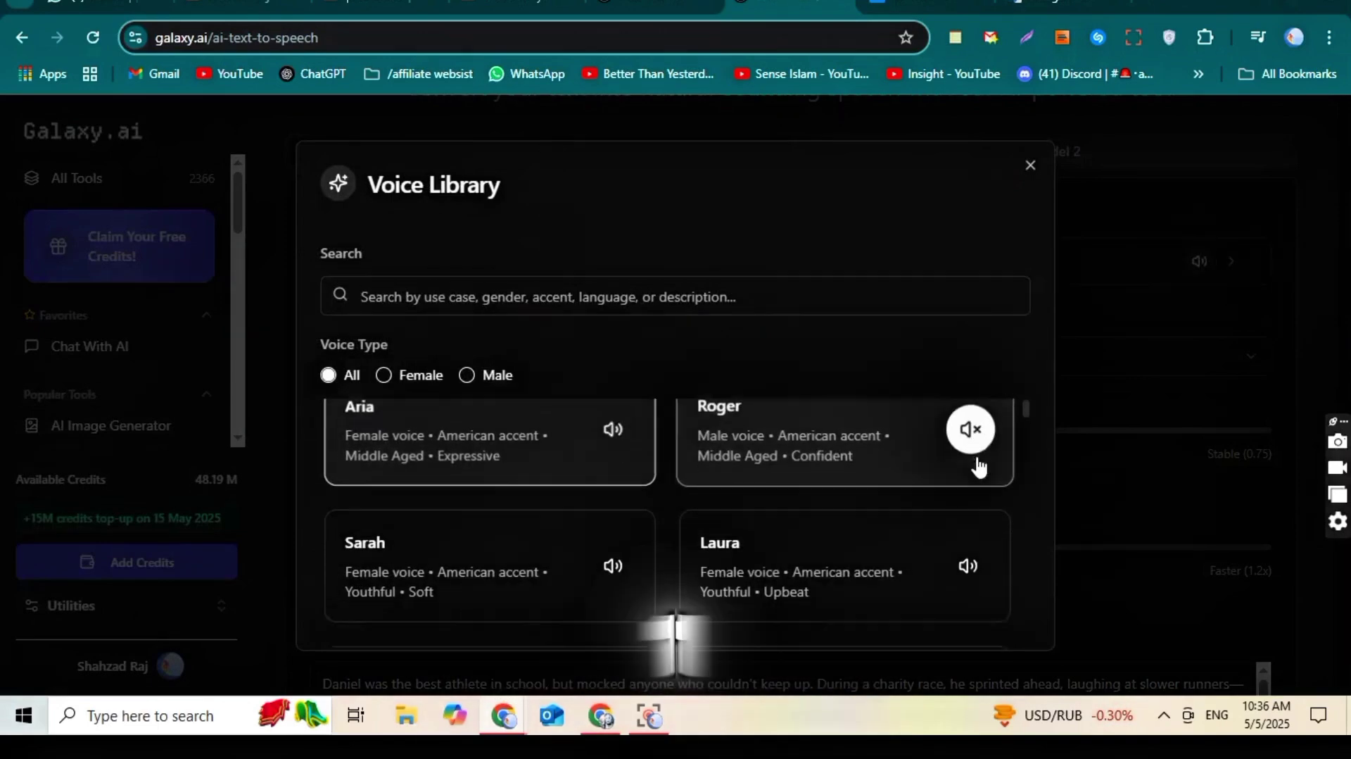
scroll(977, 467, "down", 2)
scroll(769, 506, "down", 1)
scroll(627, 491, "down", 1)
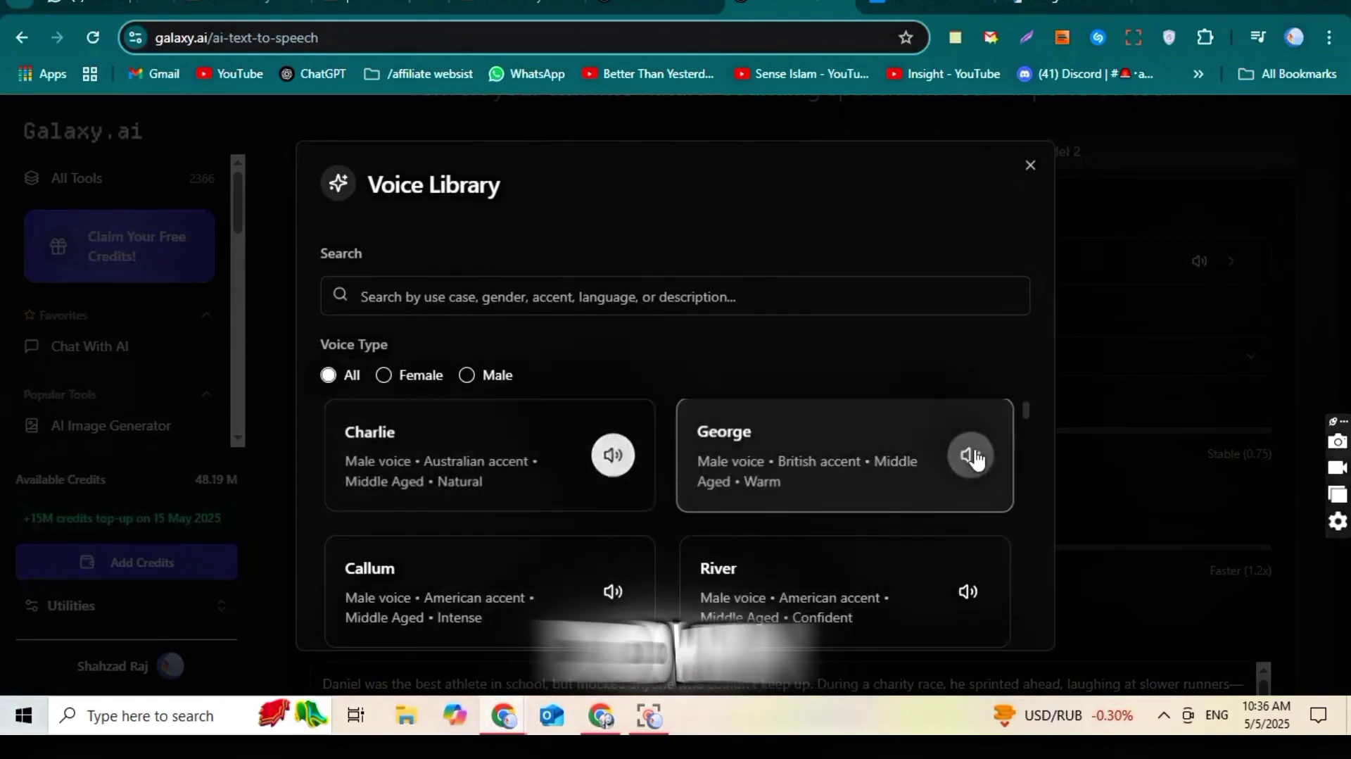
left_click(872, 443)
scroll(870, 429, "down", 6)
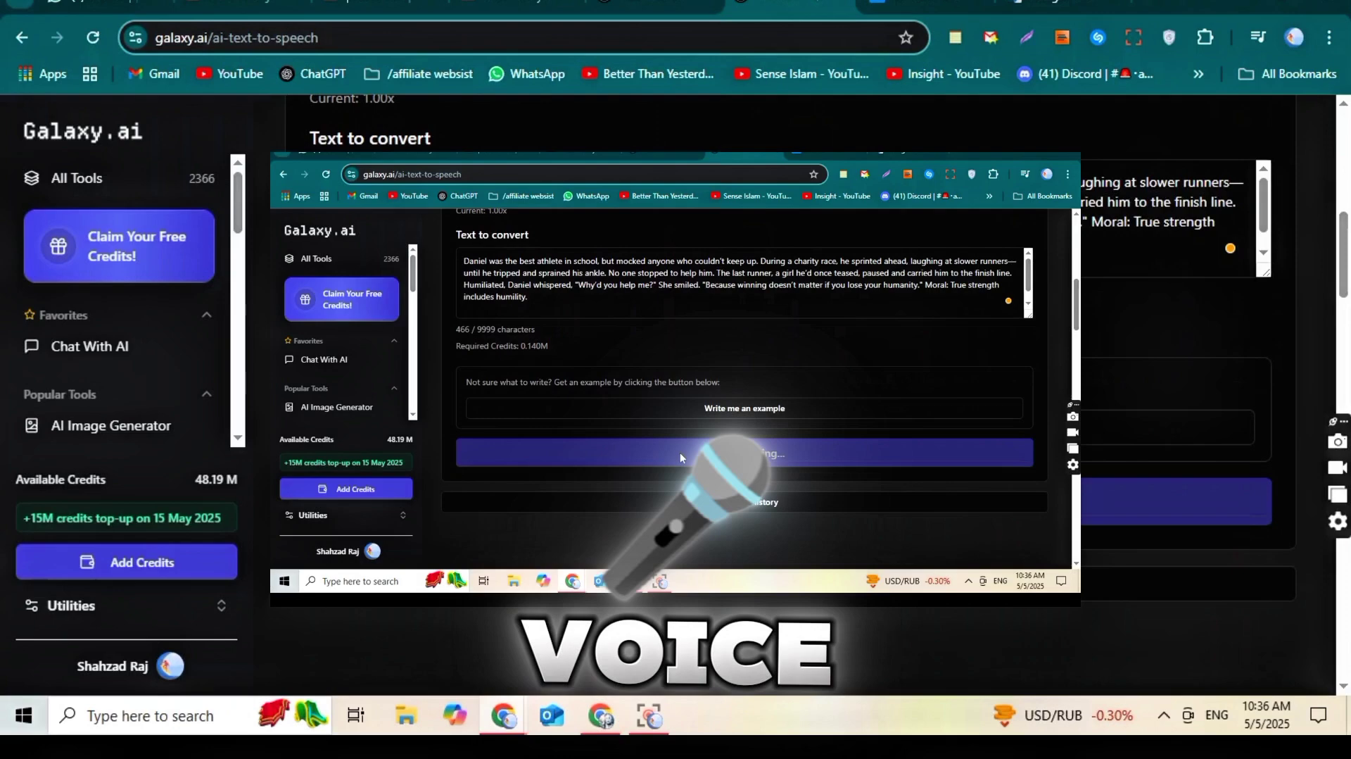
left_click(682, 500)
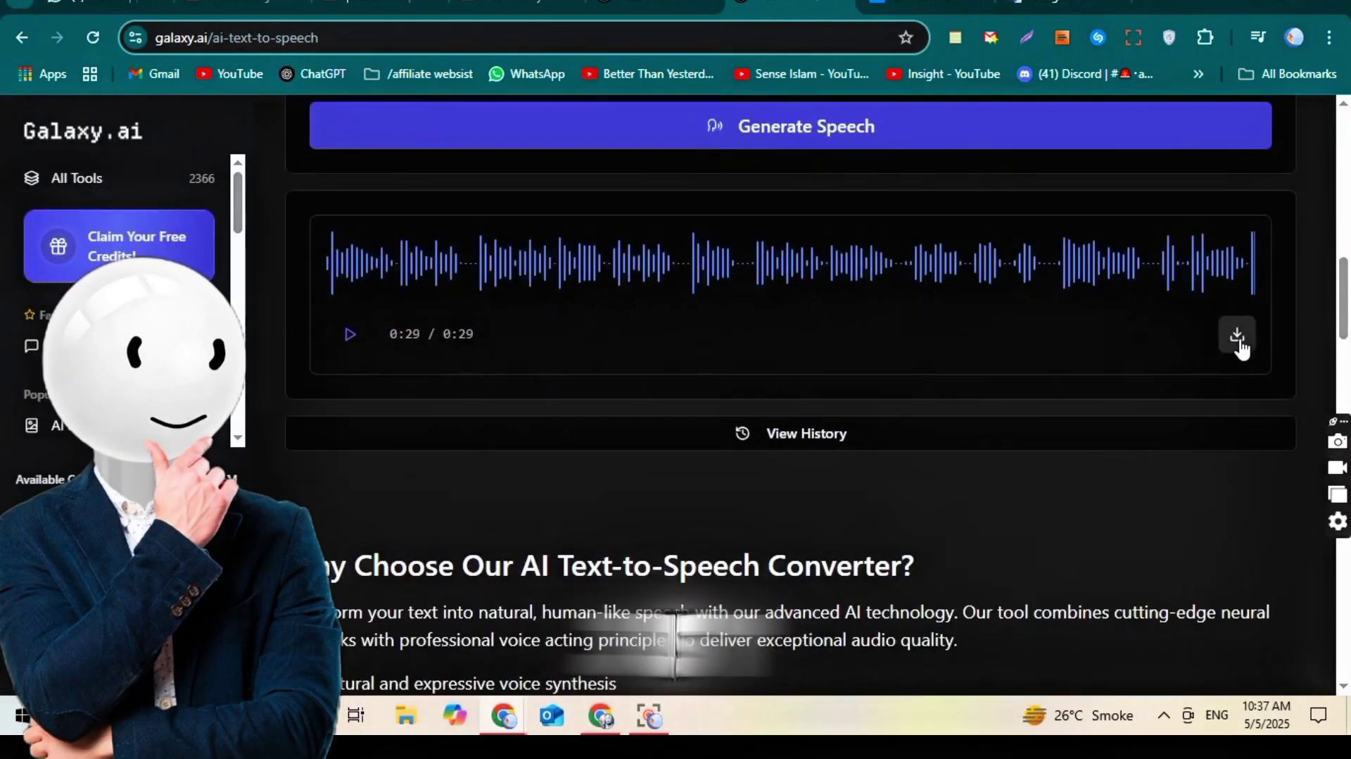
left_click(1237, 337)
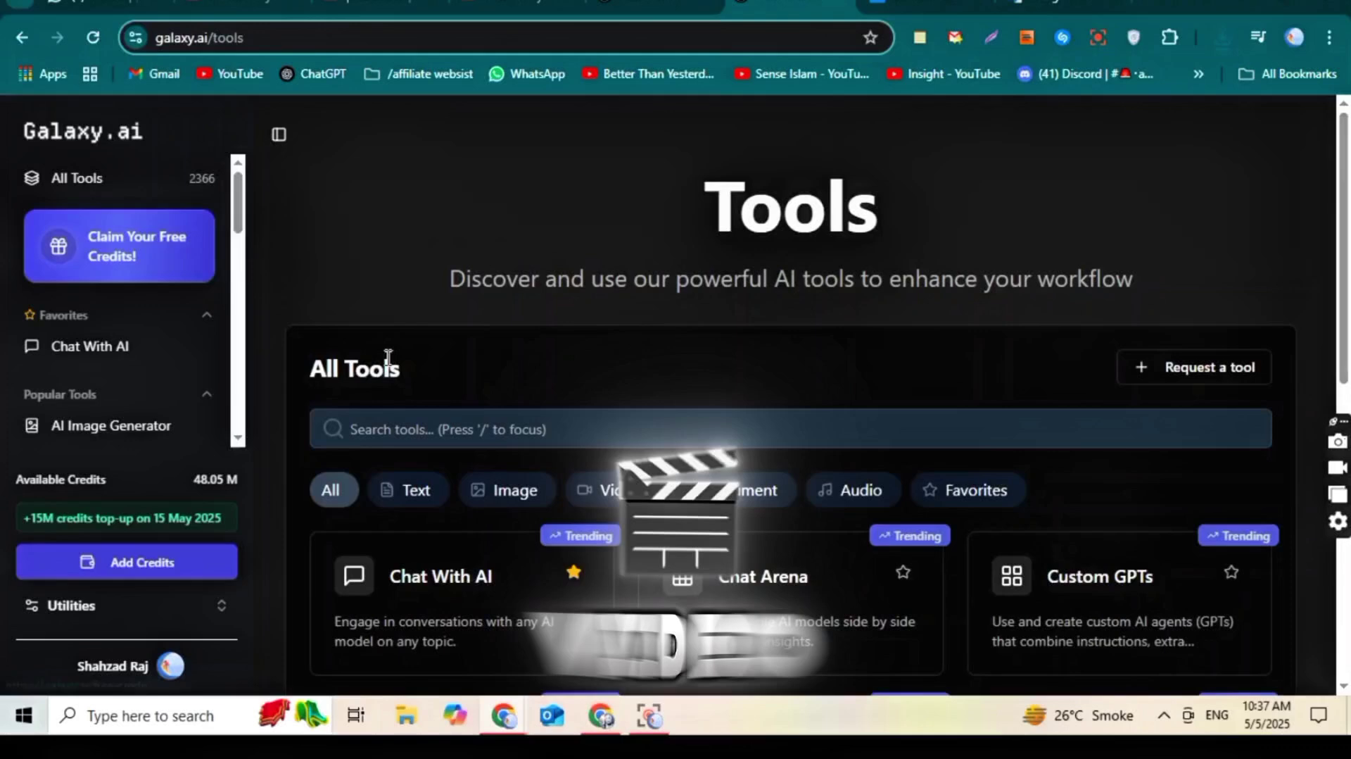
Step: Filter the tool catalog to Image tools and scroll to the AI Image Generator card
scroll(386, 357, "down", 2)
left_click(428, 302)
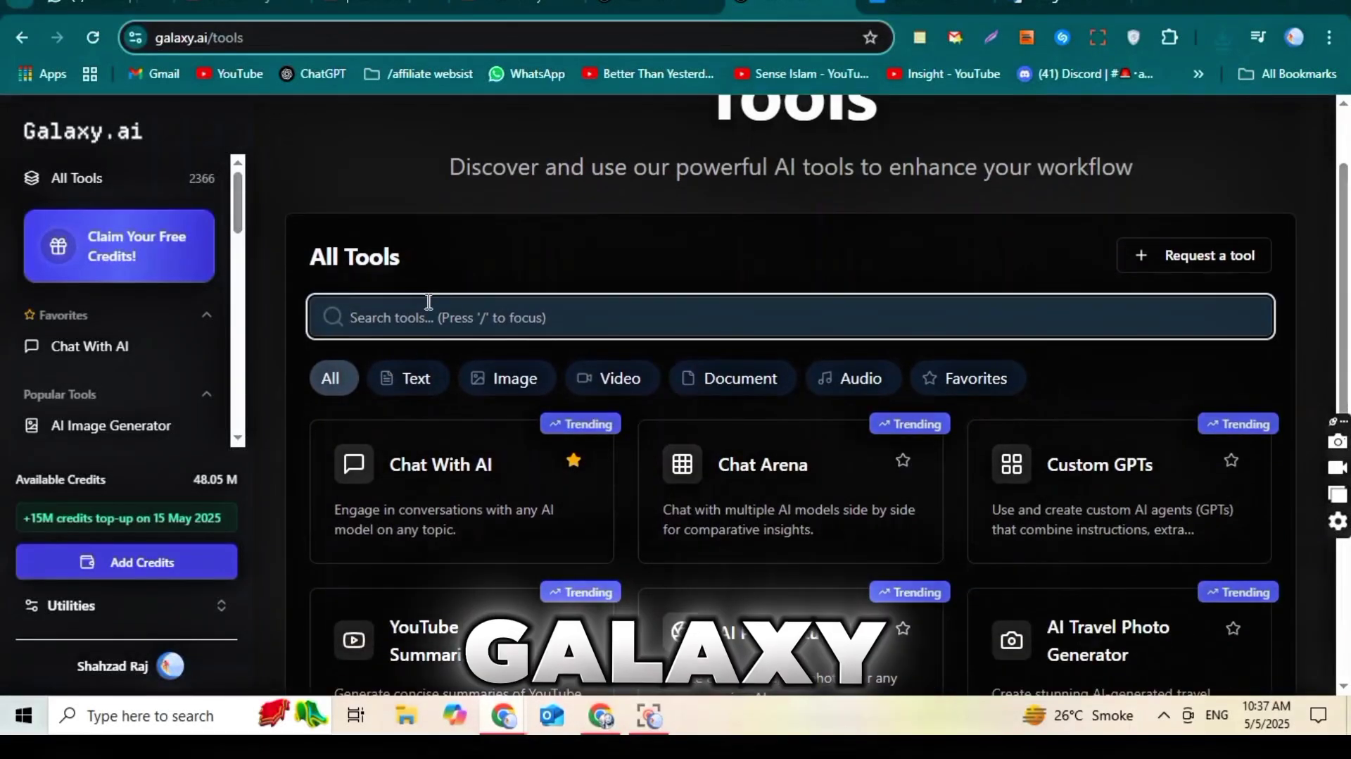
left_click(503, 381)
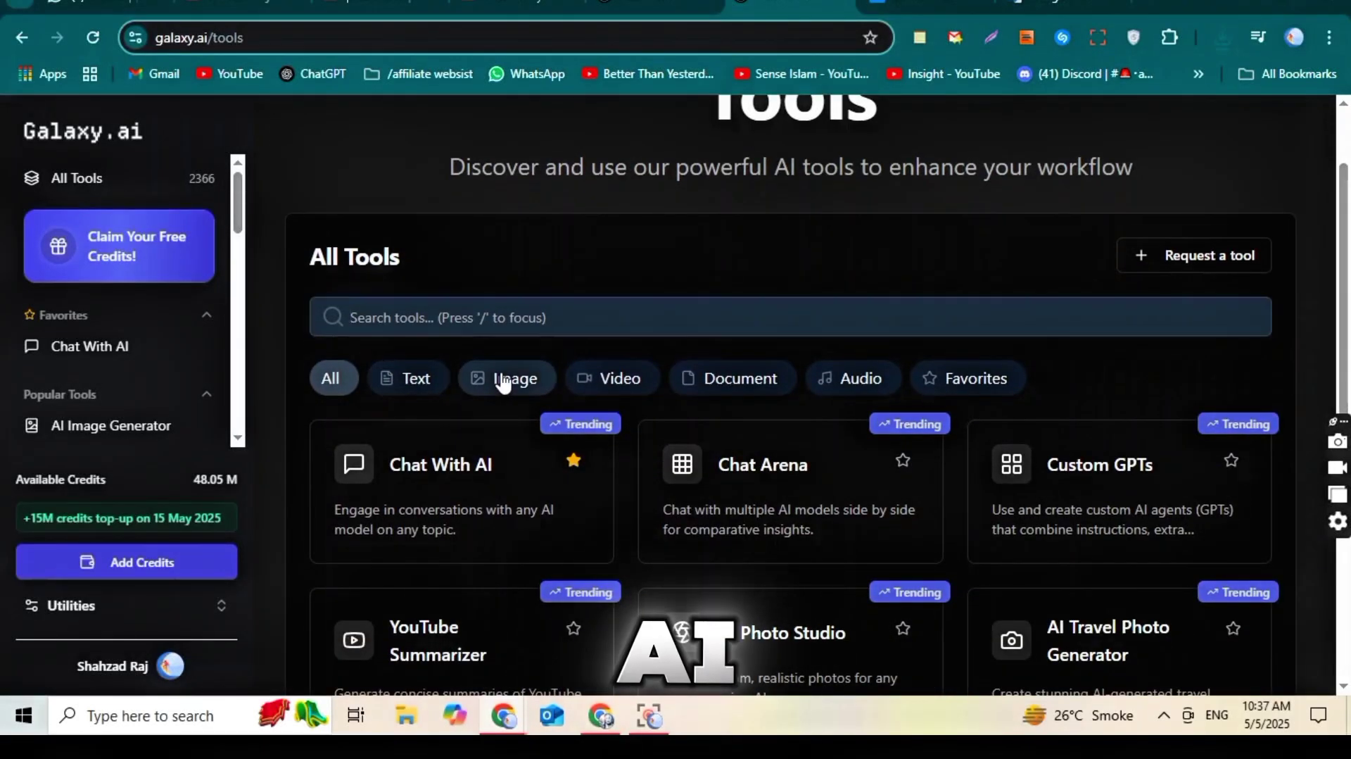
scroll(503, 381, "down", 2)
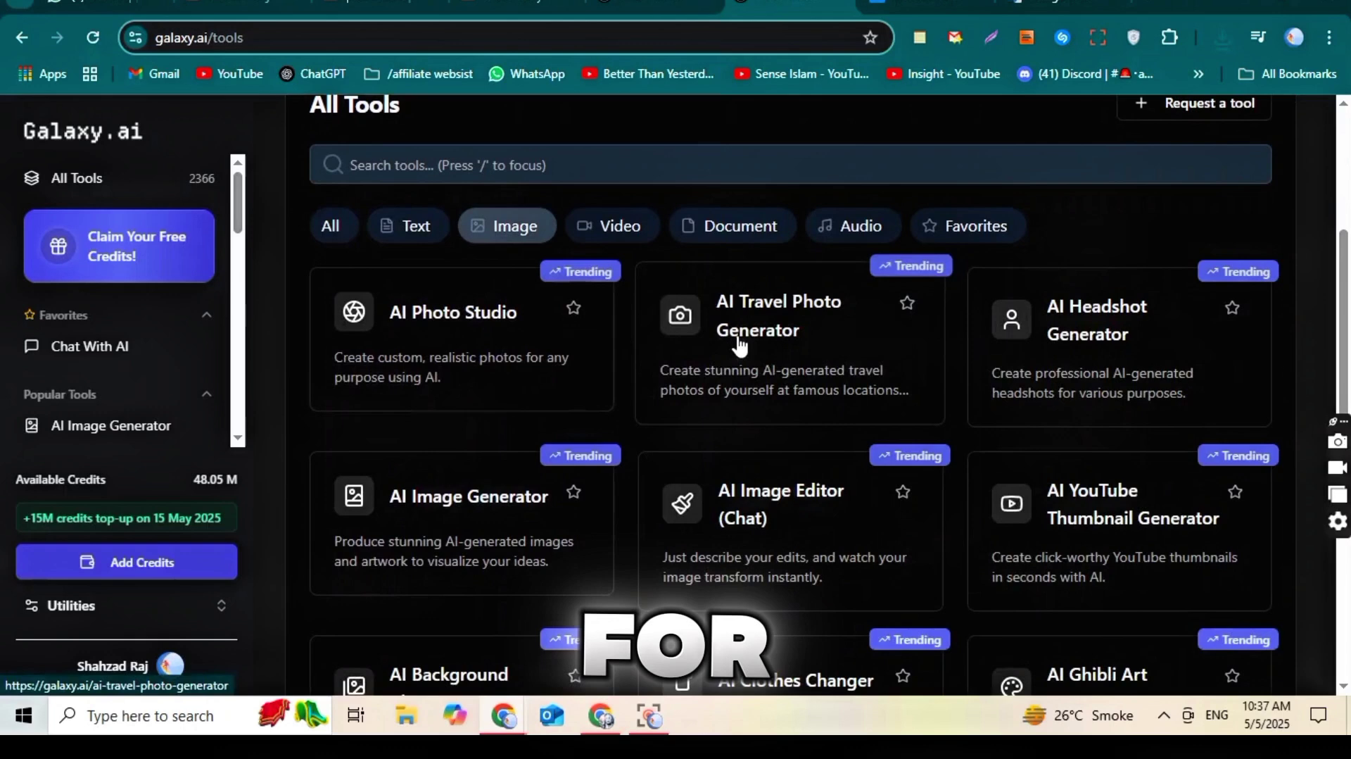
scroll(623, 374, "down", 1)
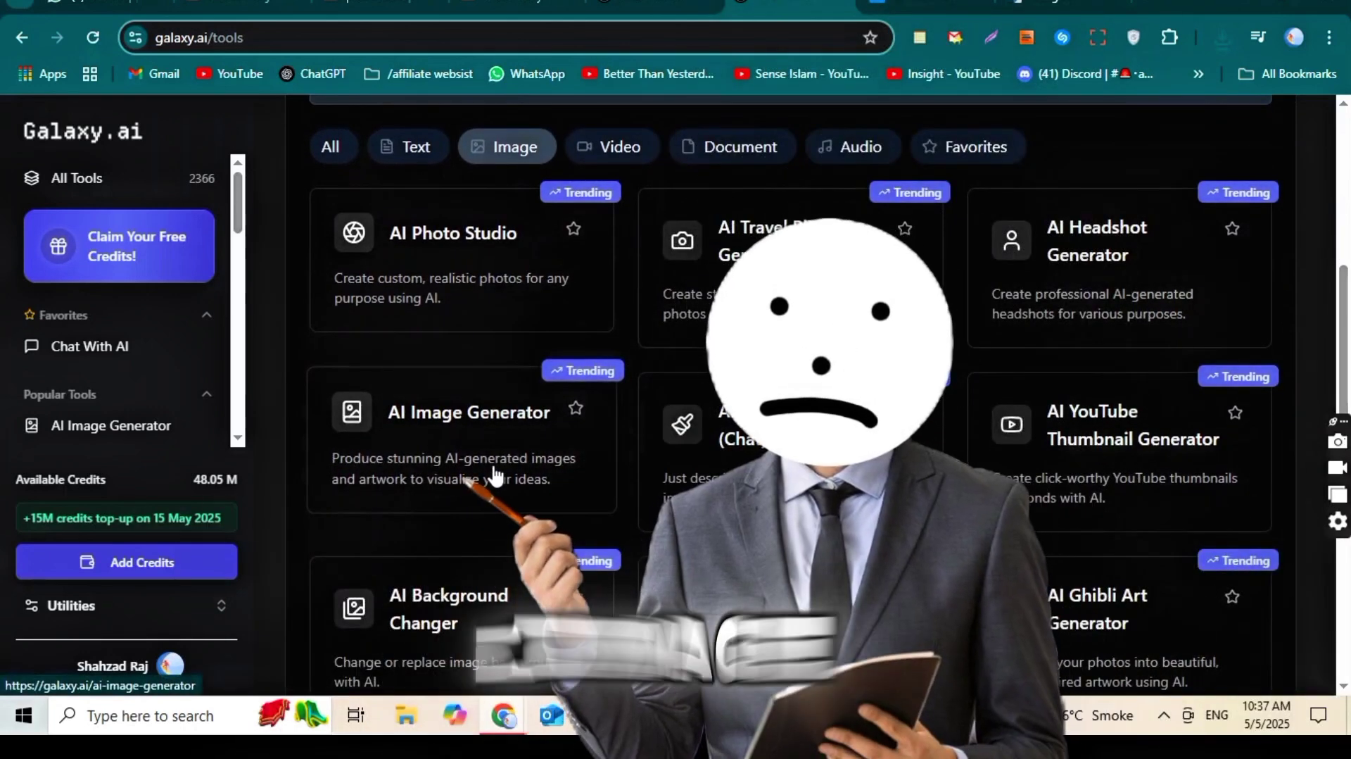
Step: Open the AI Image Generator and scroll the DeepSeek chat to the Daniel's Arrogance prompt
left_click(493, 467)
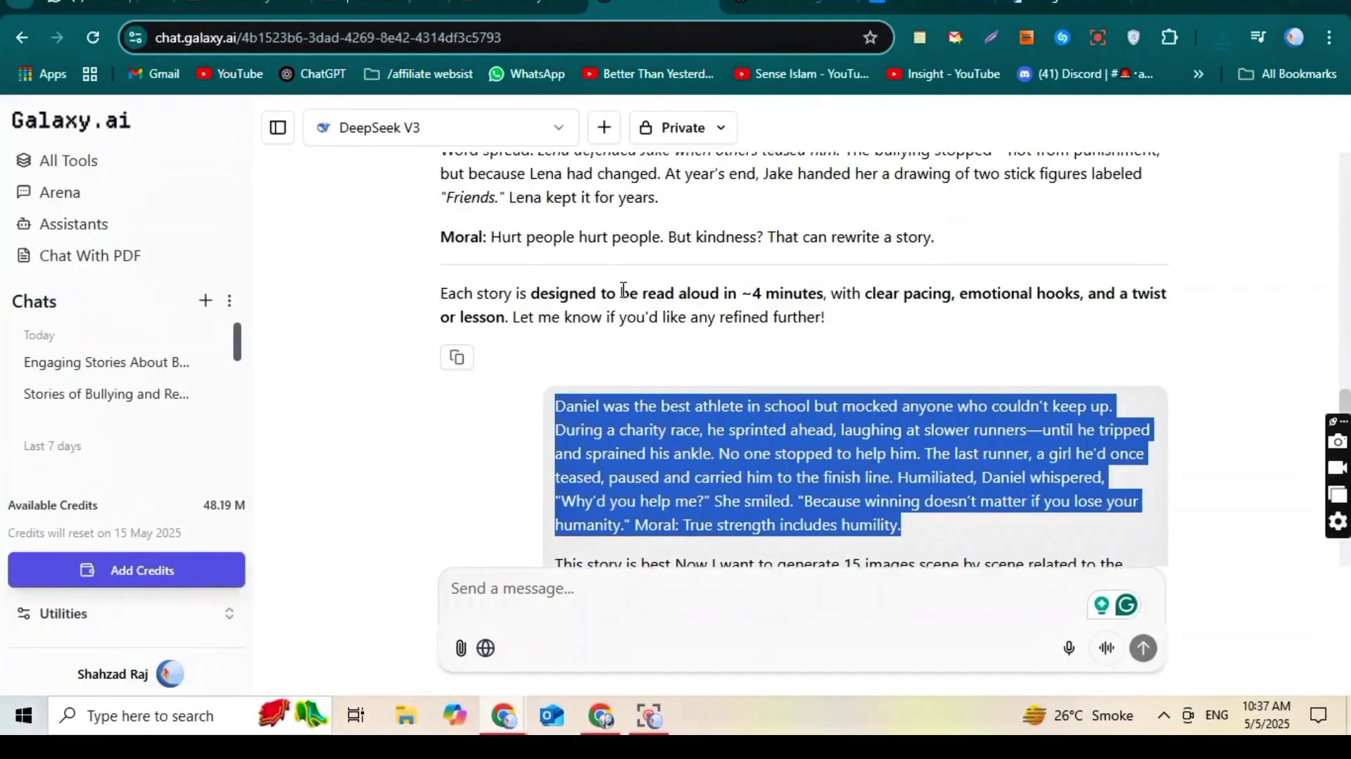
scroll(623, 289, "down", 4)
scroll(623, 290, "down", 3)
scroll(622, 290, "down", 3)
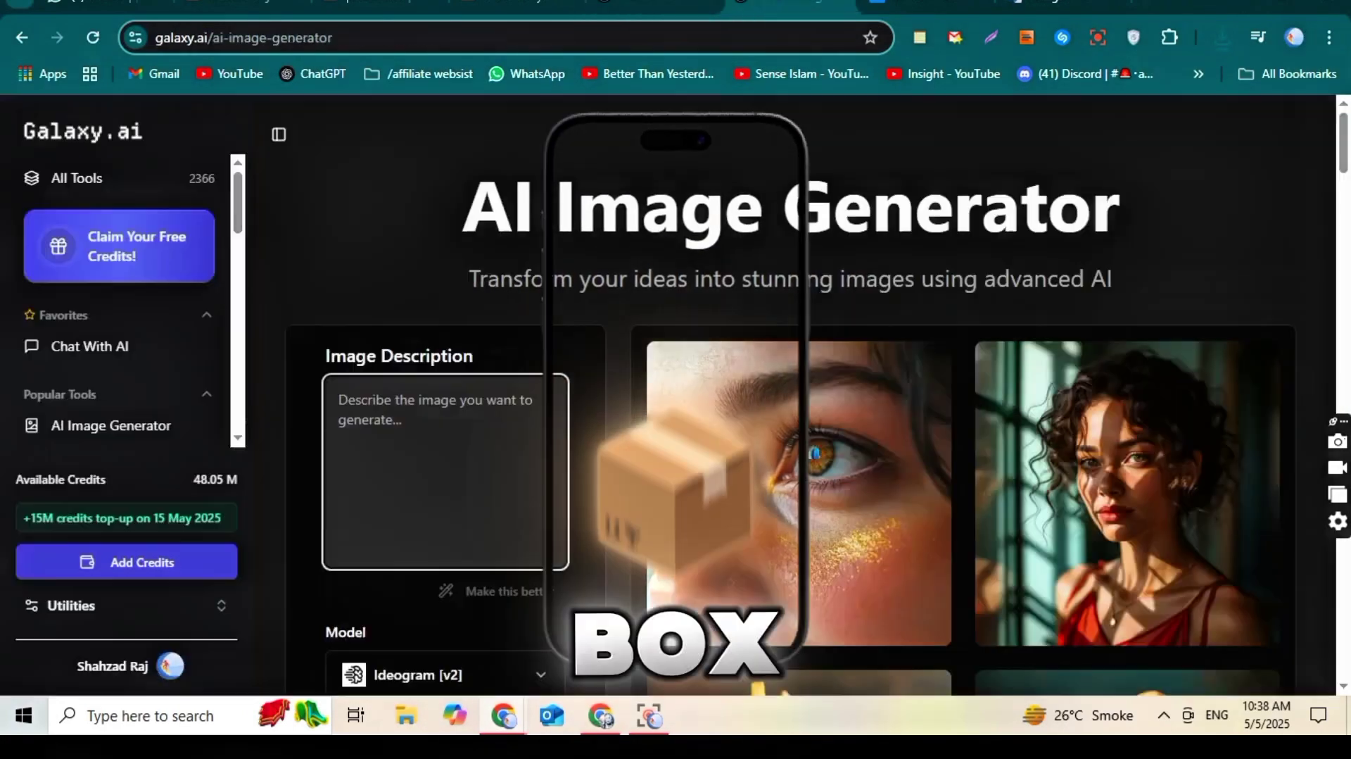
Step: Paste the Daniel's Arrogance prompt, choose Midjourney at 9:16, and append '3D cartoon style'
right_click(446, 437)
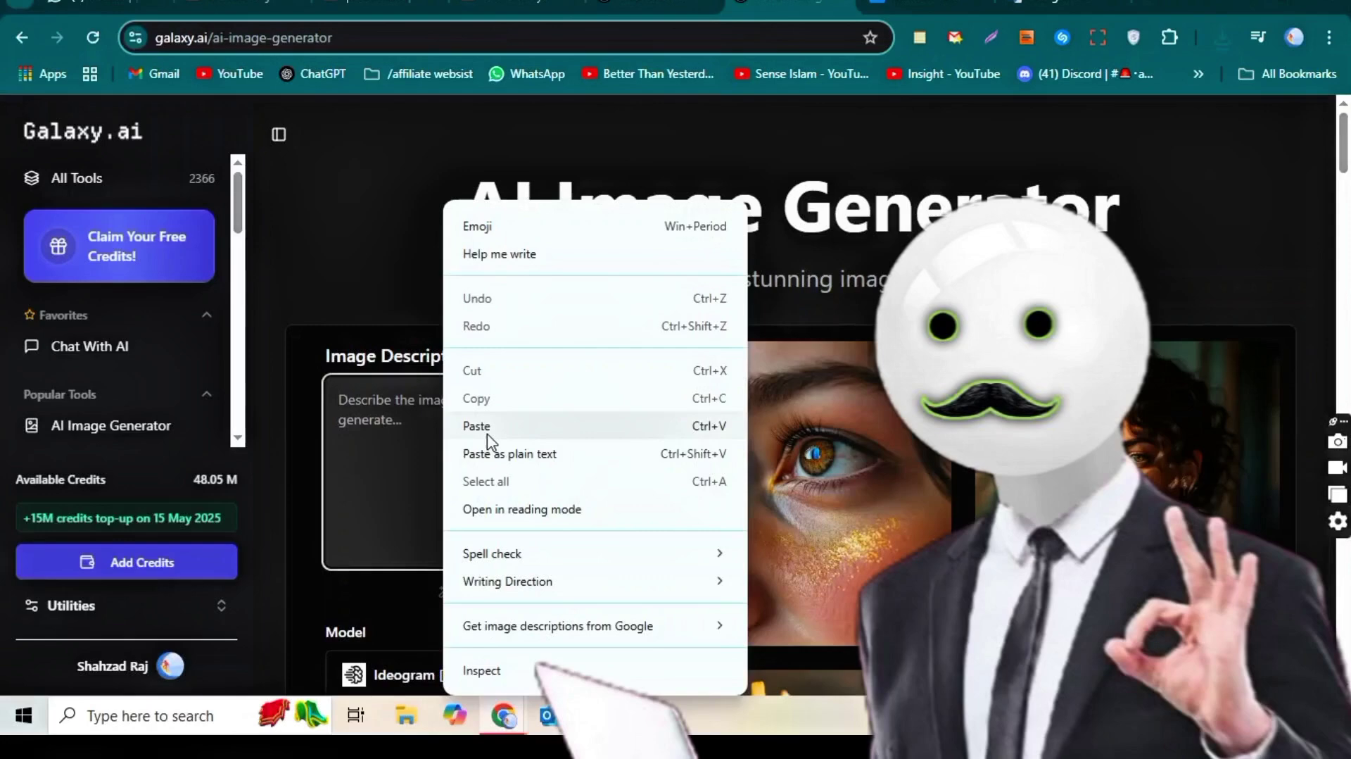
left_click(533, 425)
scroll(511, 491, "down", 2)
left_click(518, 285)
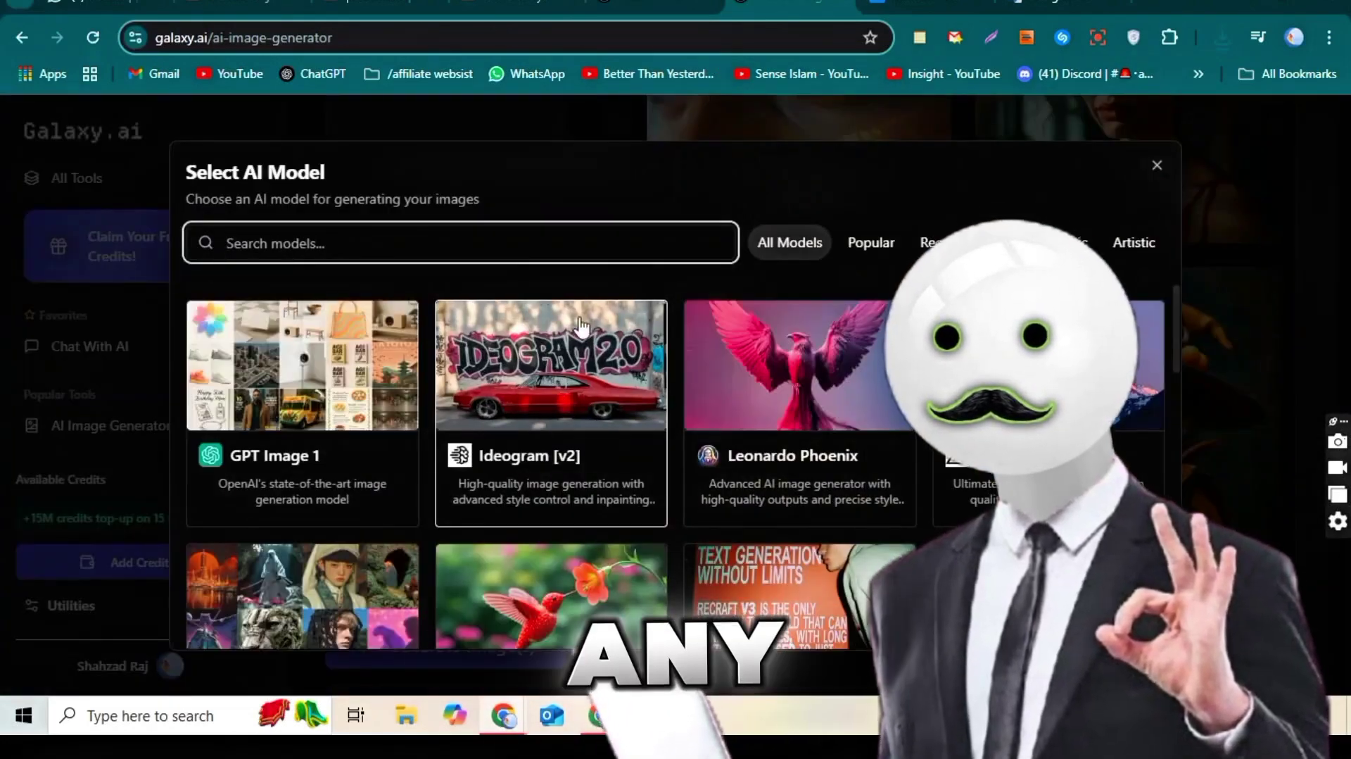
scroll(599, 367, "down", 3)
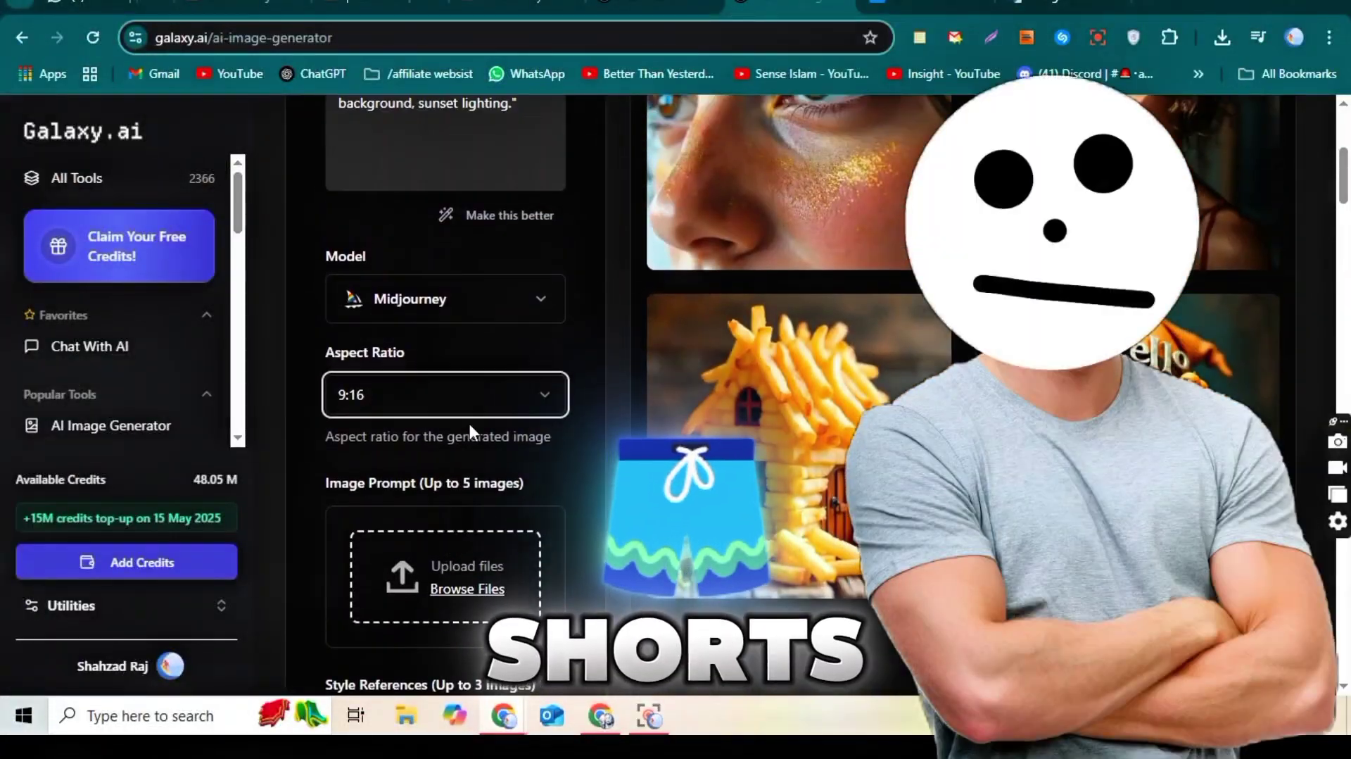
scroll(505, 478, "up", 3)
left_click(526, 369)
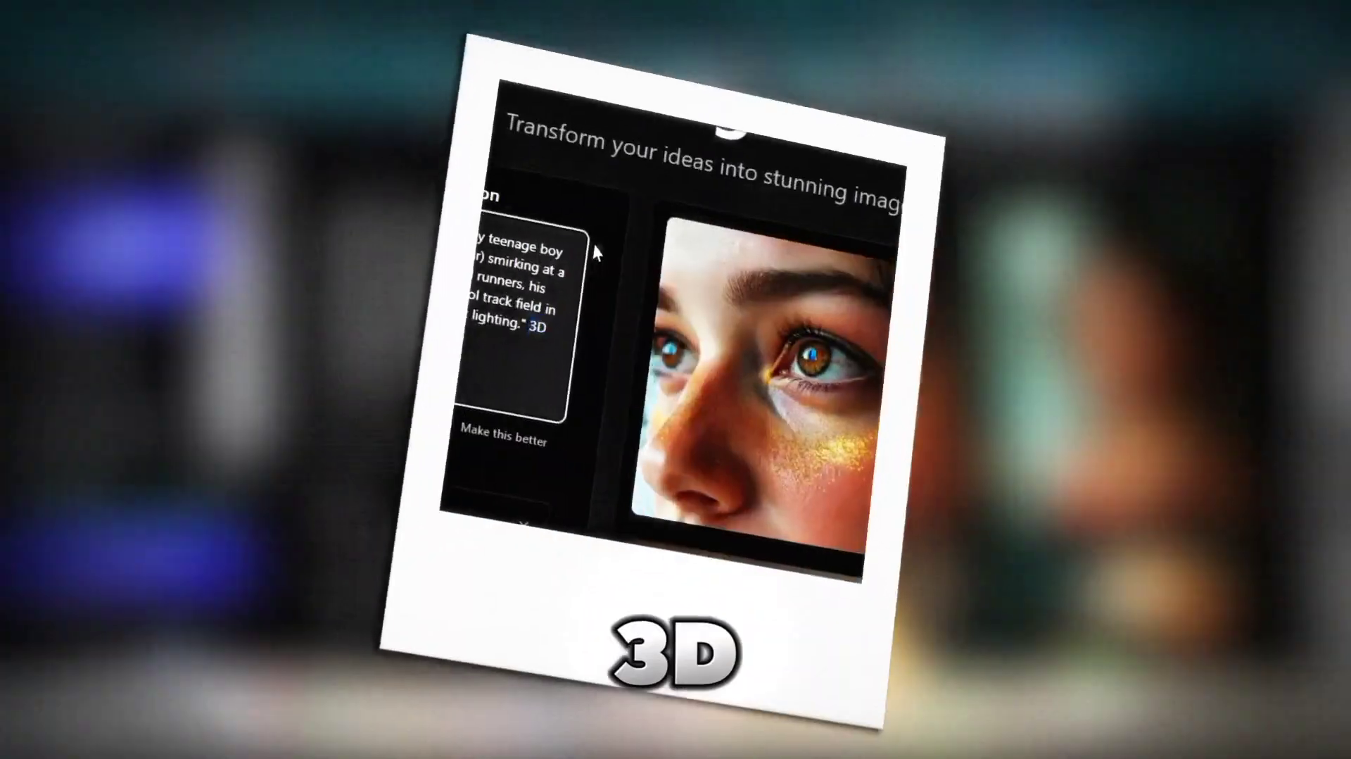
type("3D cartoon style")
double_click(530, 353)
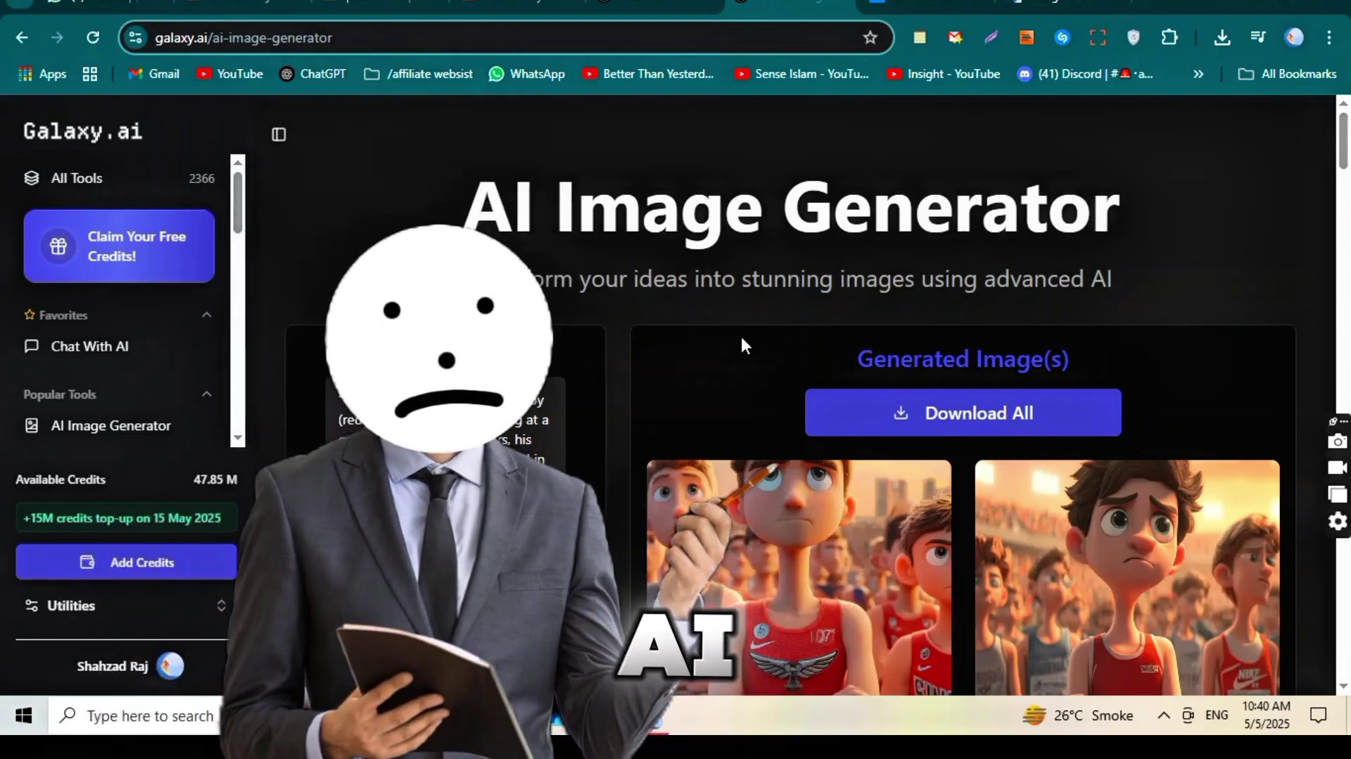
Step: Scroll past the generated images back to the empty GPT Image 1 form
scroll(891, 307, "down", 1)
scroll(892, 308, "down", 4)
scroll(834, 439, "down", 2)
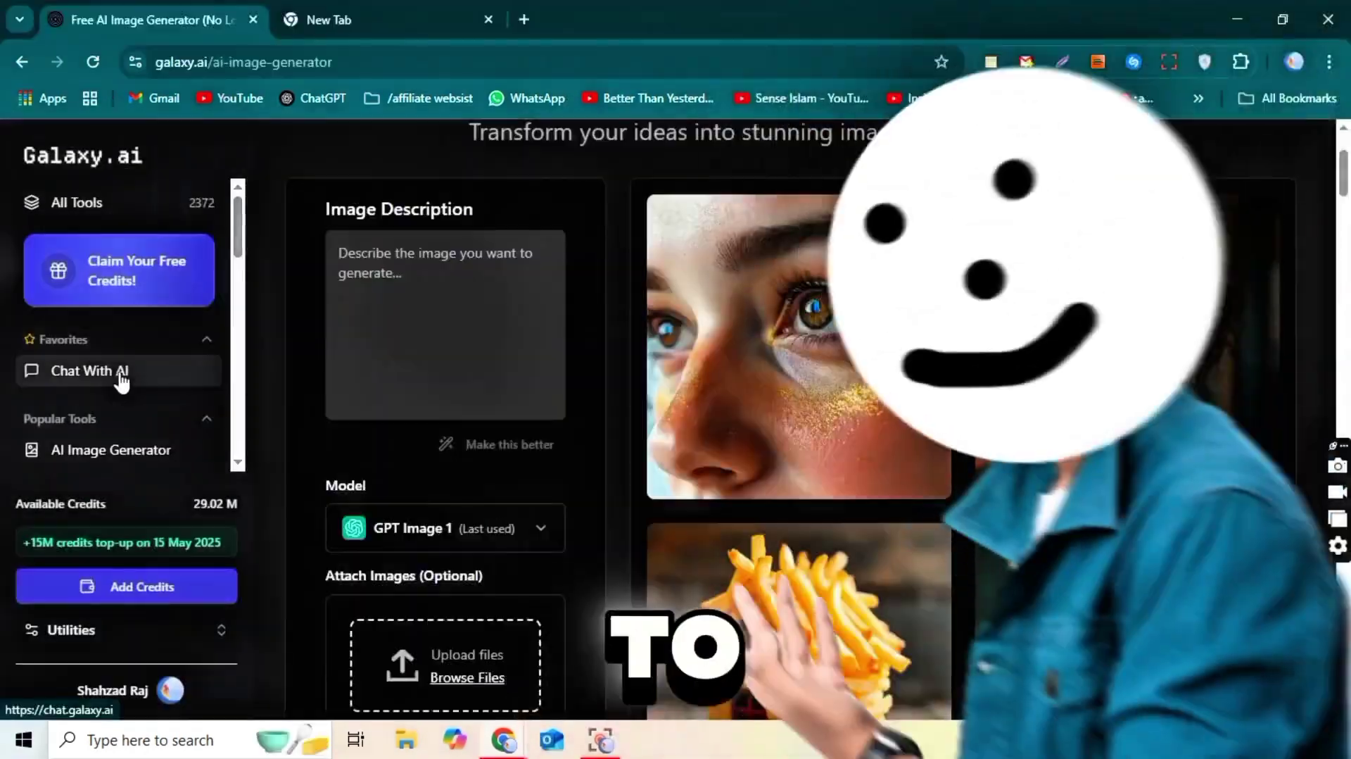
Step: Open the AI chat in a new tab and fetch the first Daniel's Arrogance video prompt
left_click(164, 398)
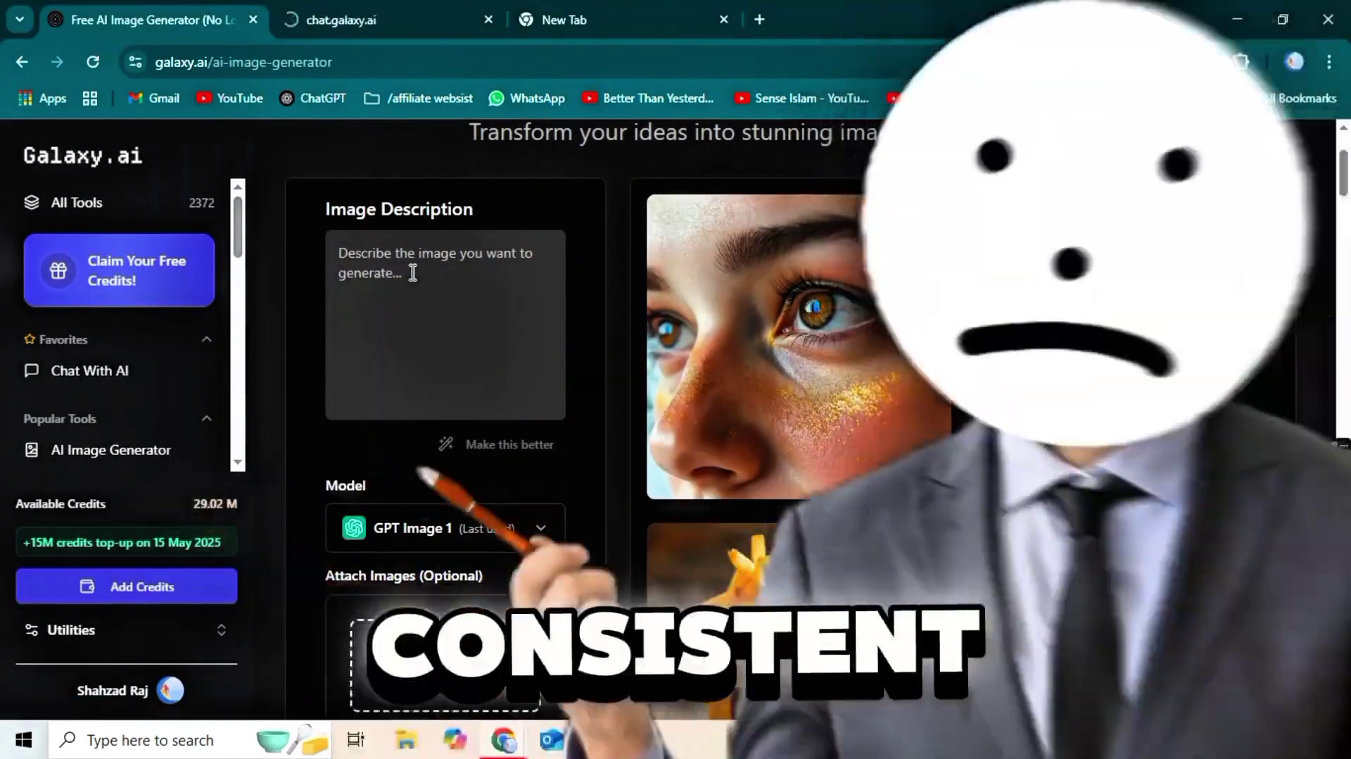
left_click(413, 273)
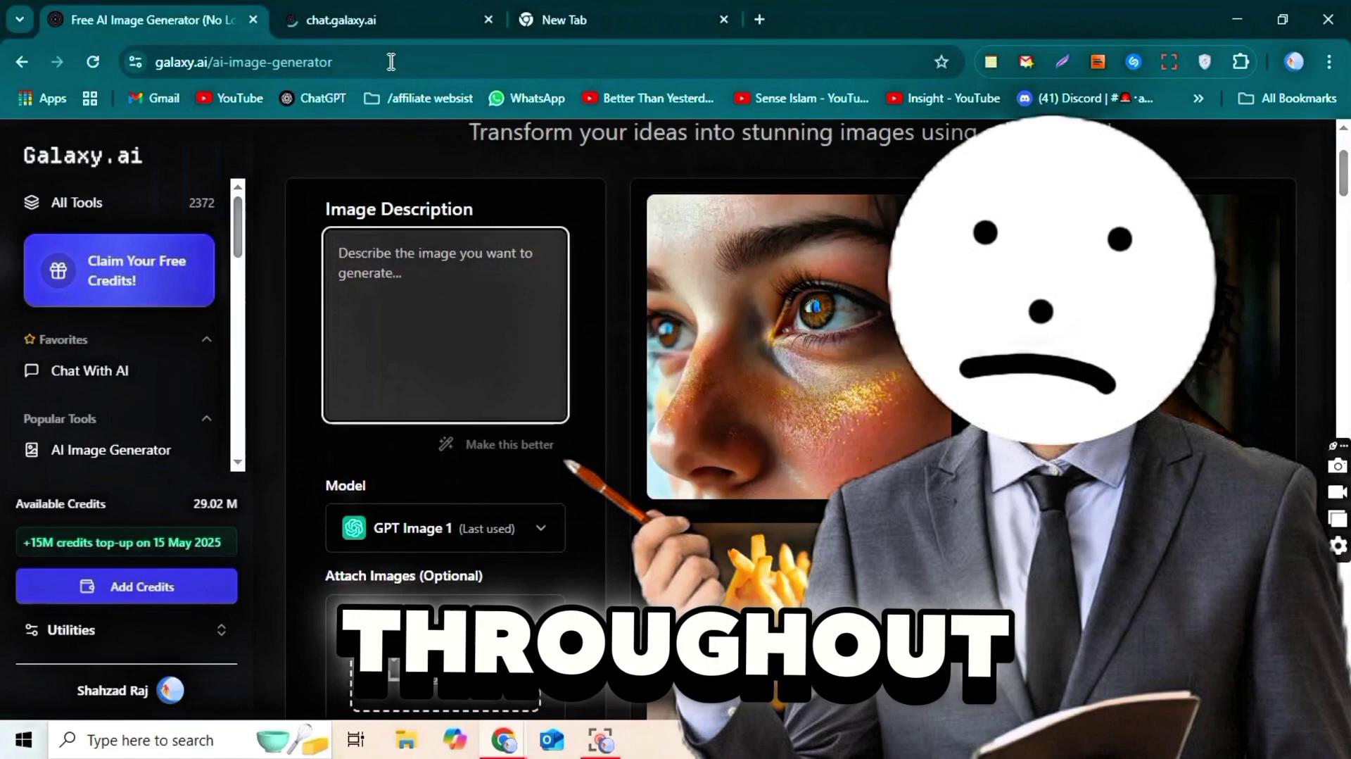
left_click(378, 14)
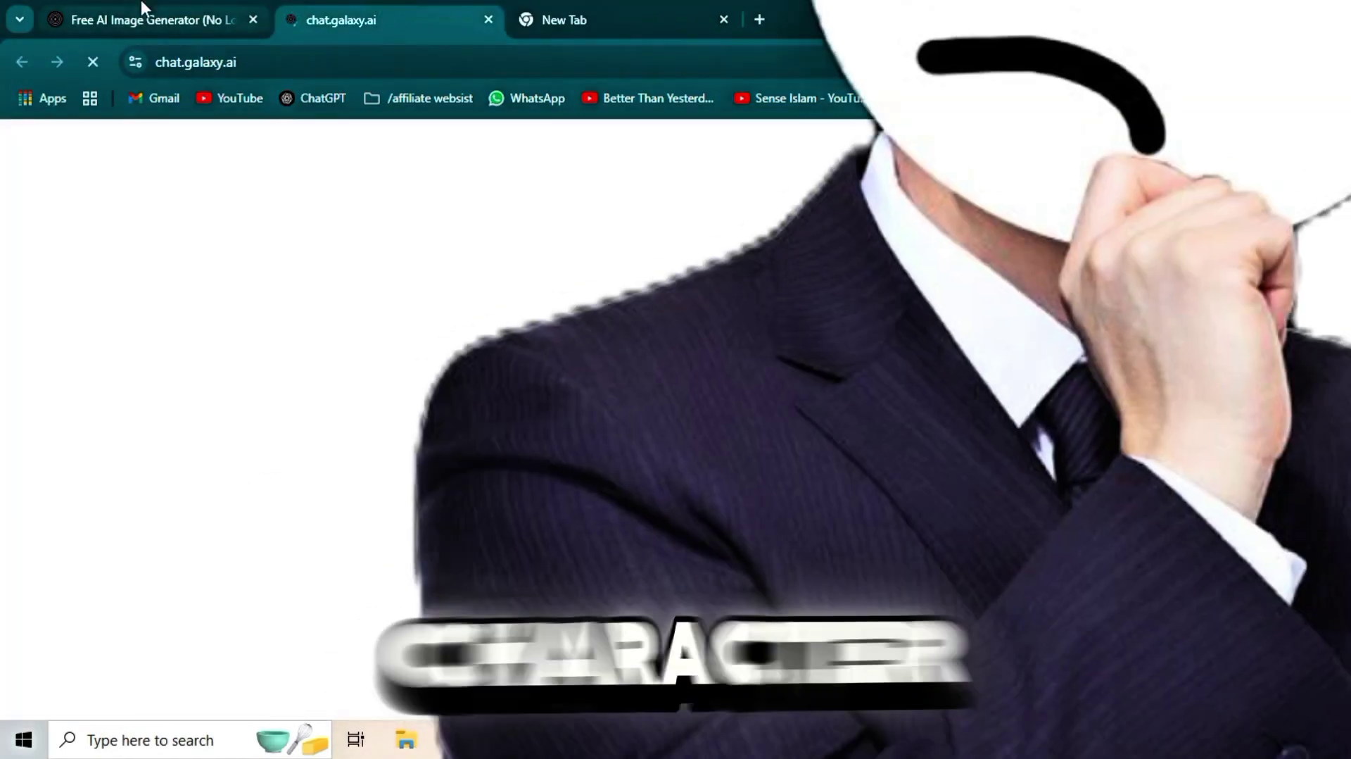
left_click(141, 10)
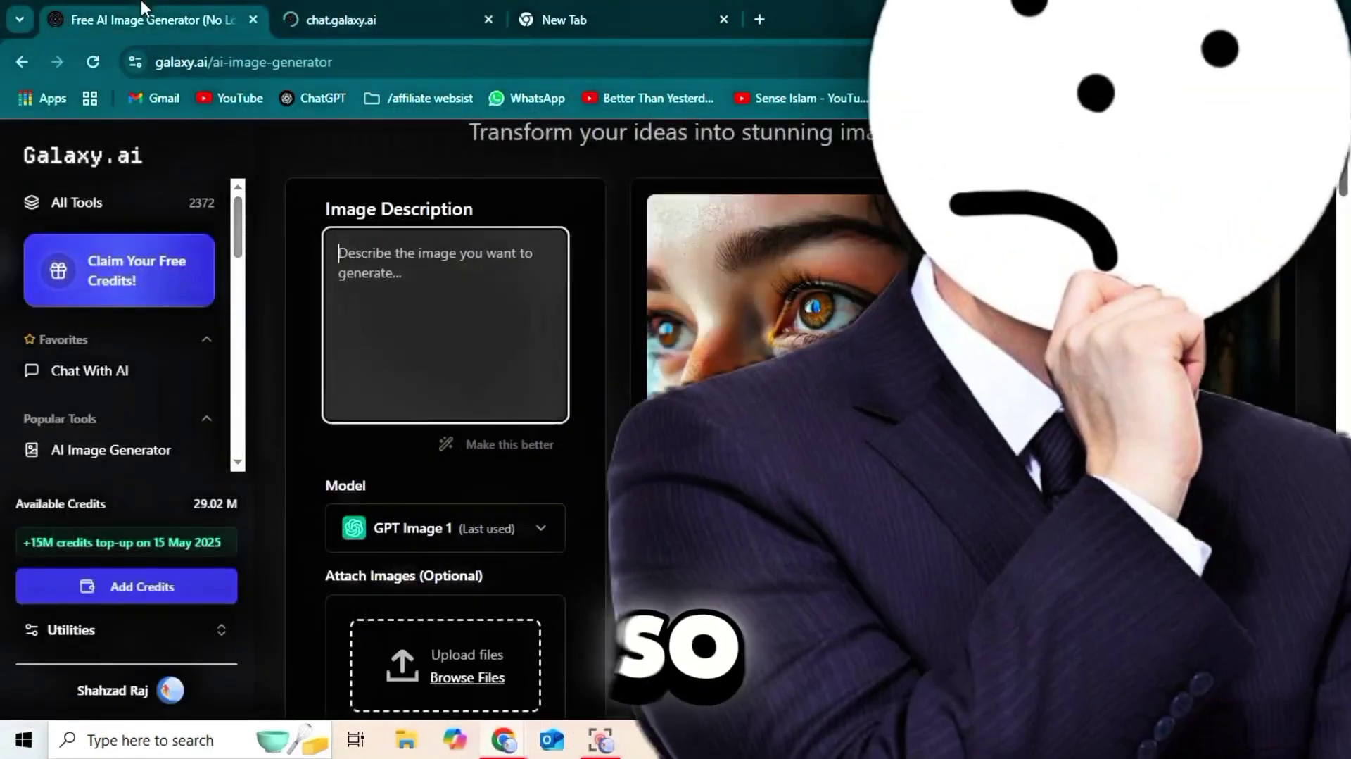
left_click(333, 8)
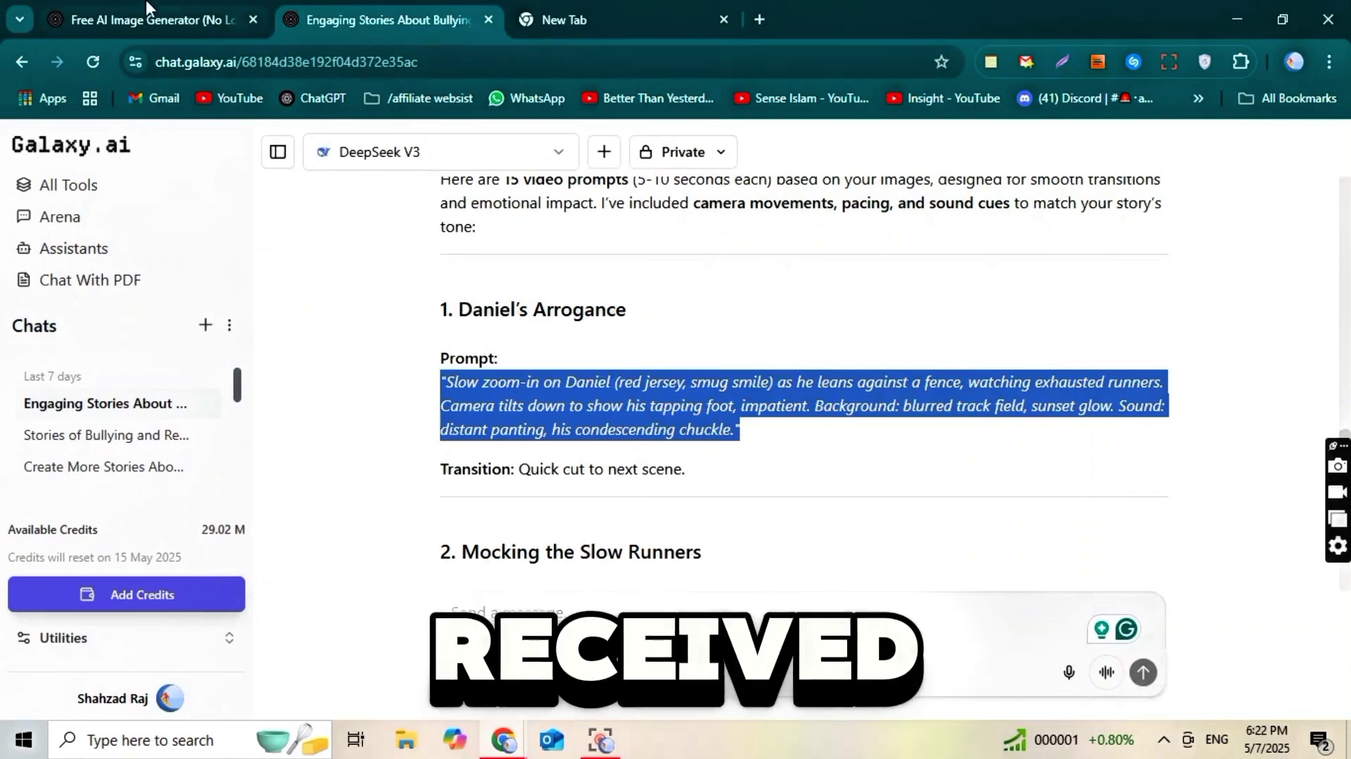
left_click(146, 4)
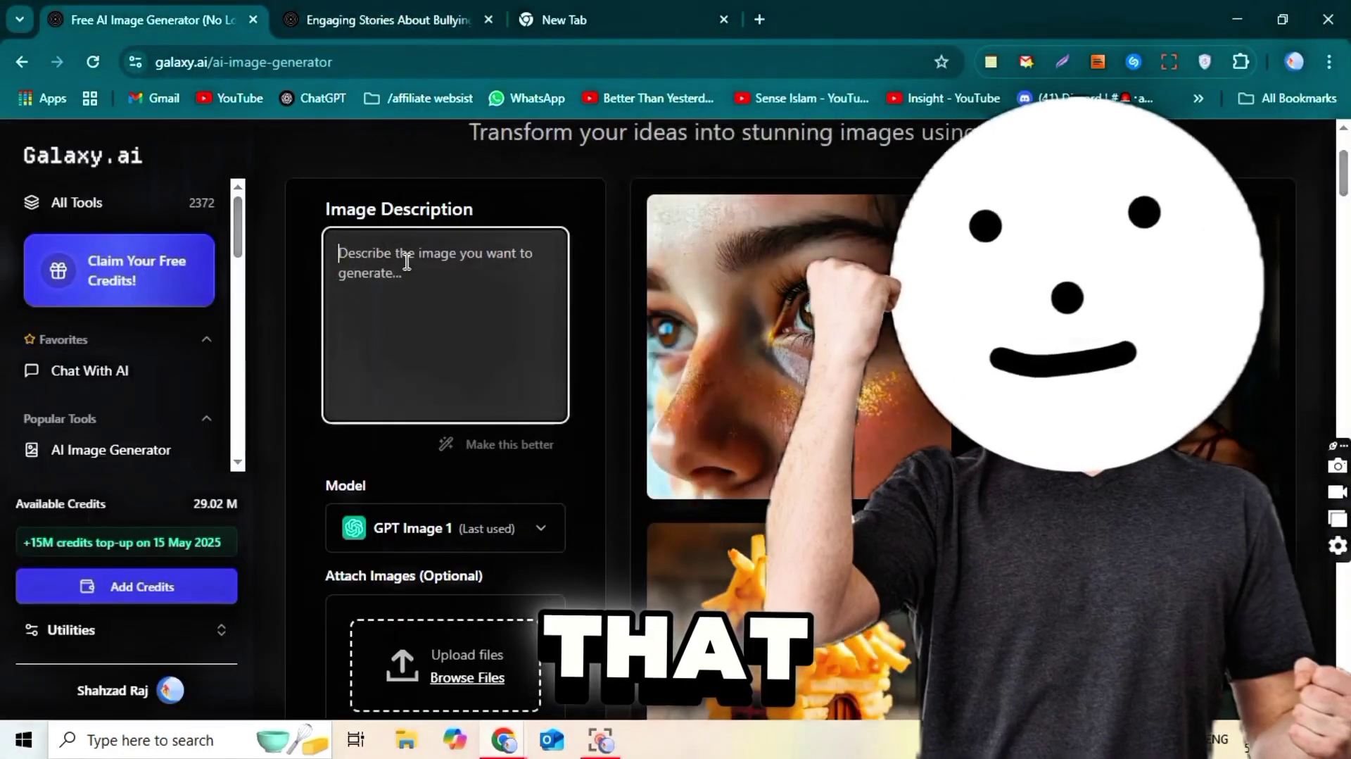
Step: Paste the video prompt into the image description and keep GPT Image 1 as the model
right_click(406, 262)
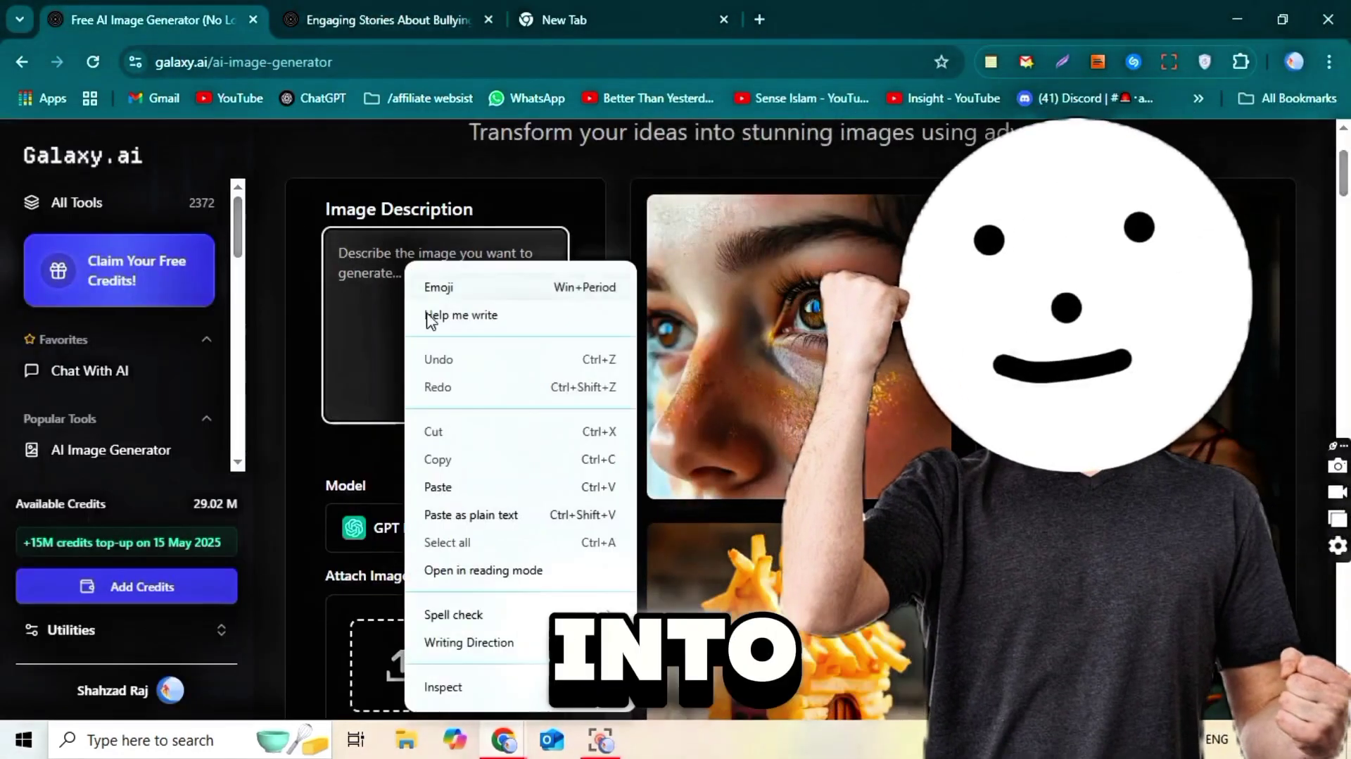
left_click(475, 487)
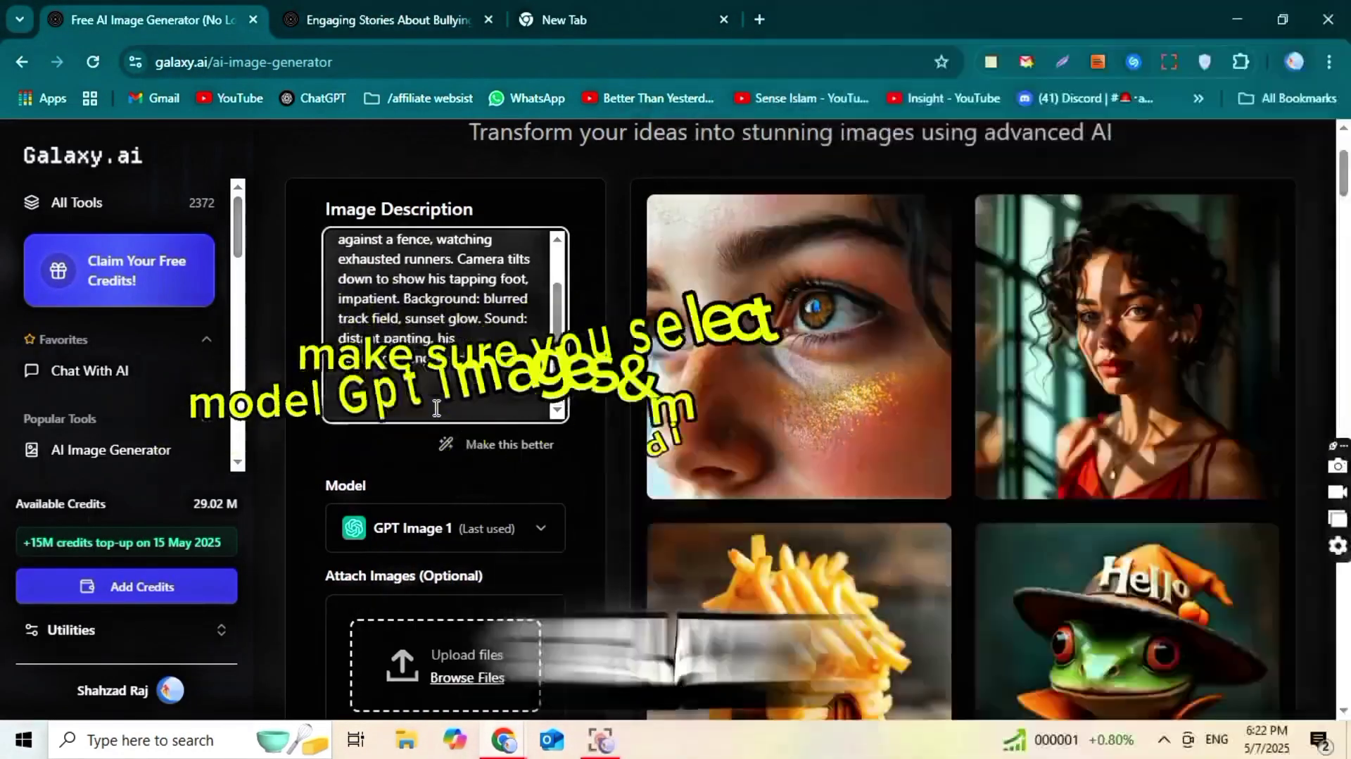
scroll(506, 502, "down", 2)
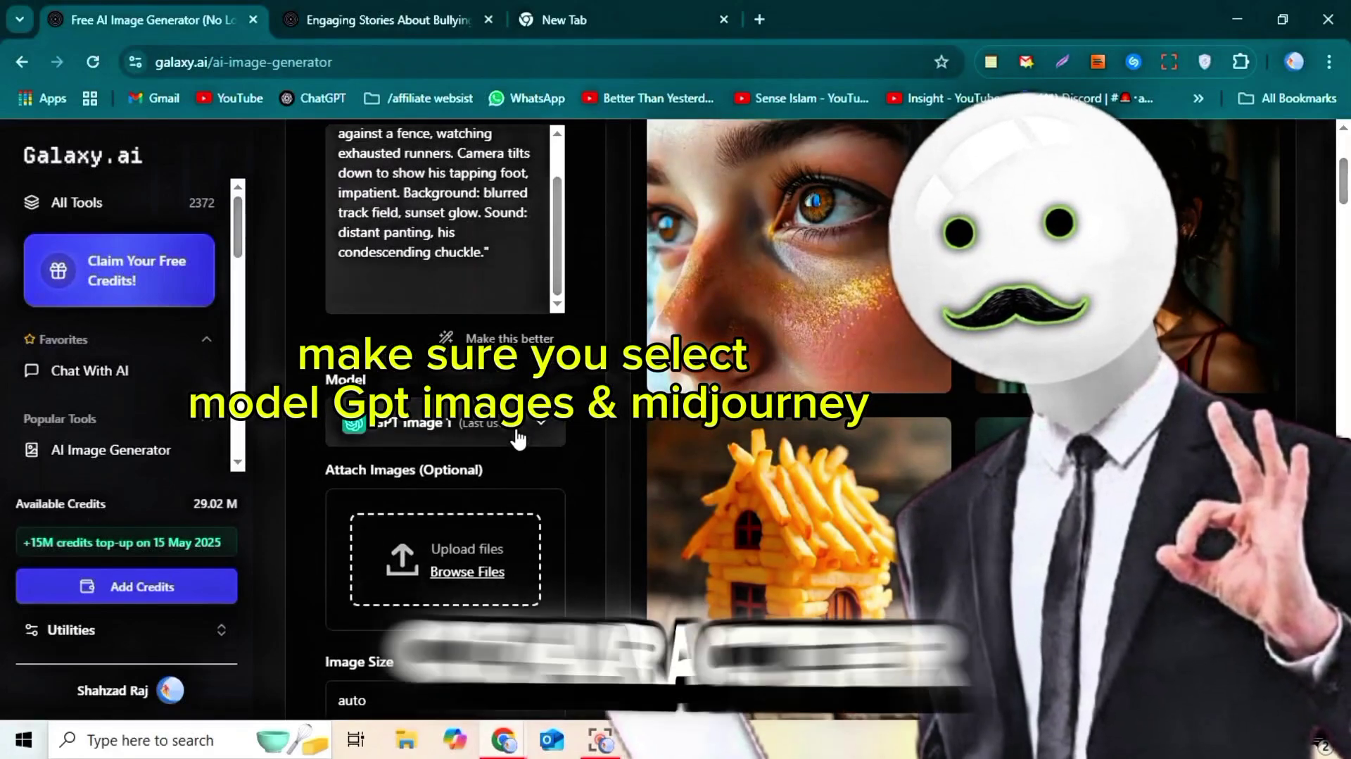
left_click(516, 336)
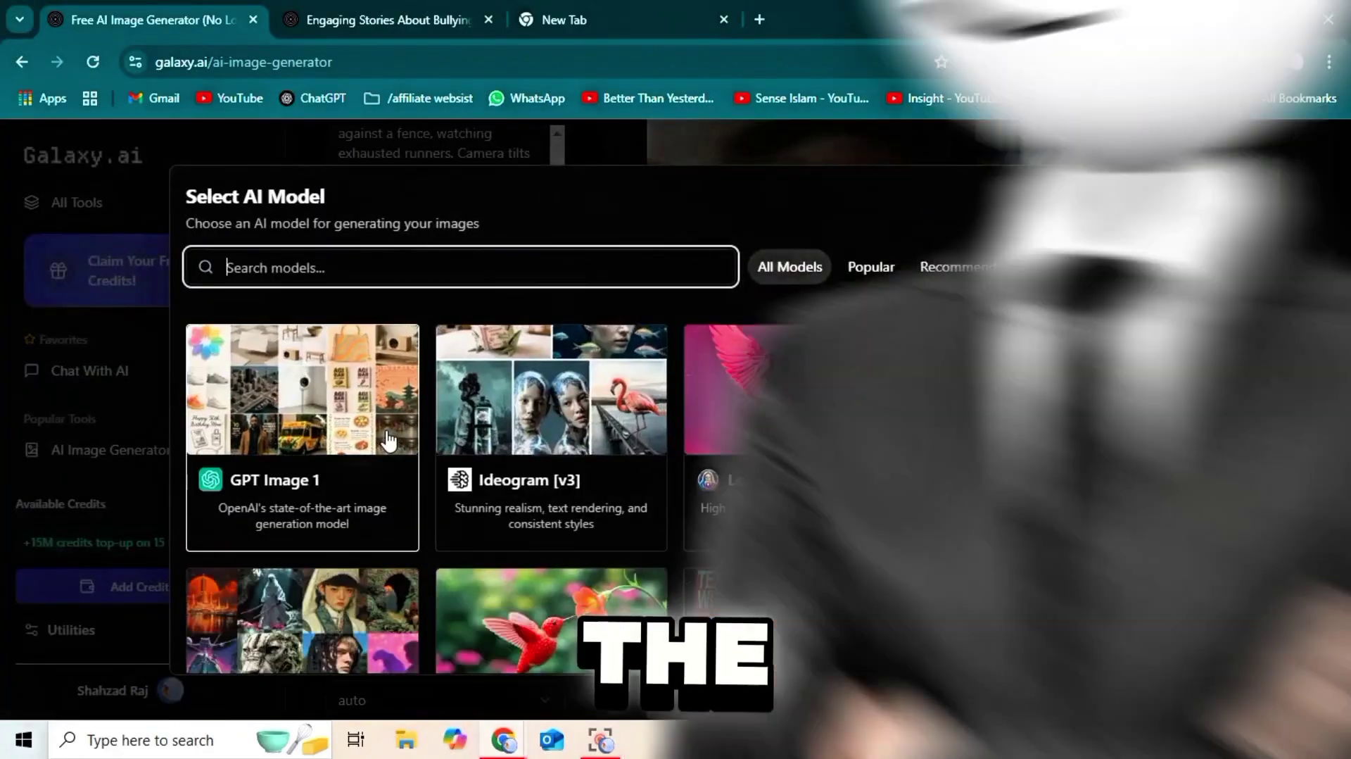
left_click(387, 440)
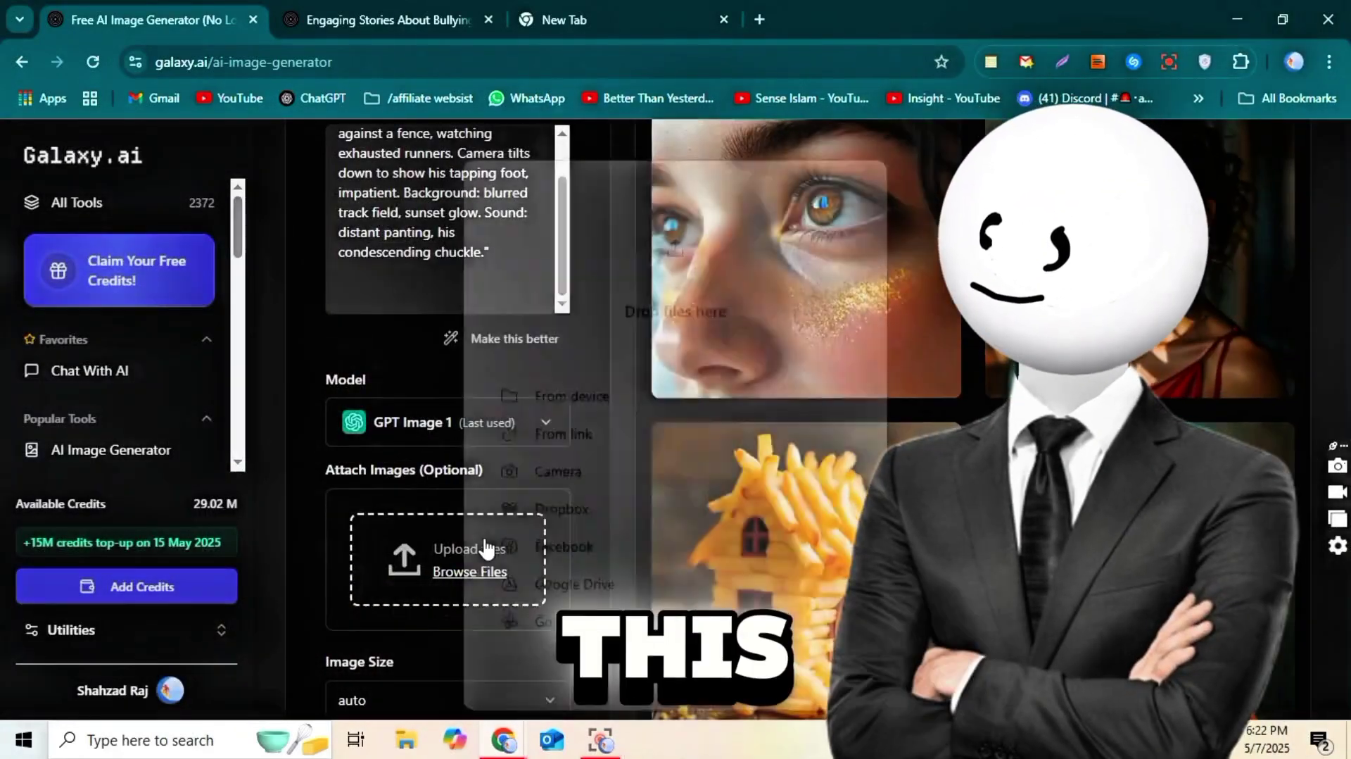
Step: Upload Generated Images (14).png from the computer as the reference image
left_click(486, 547)
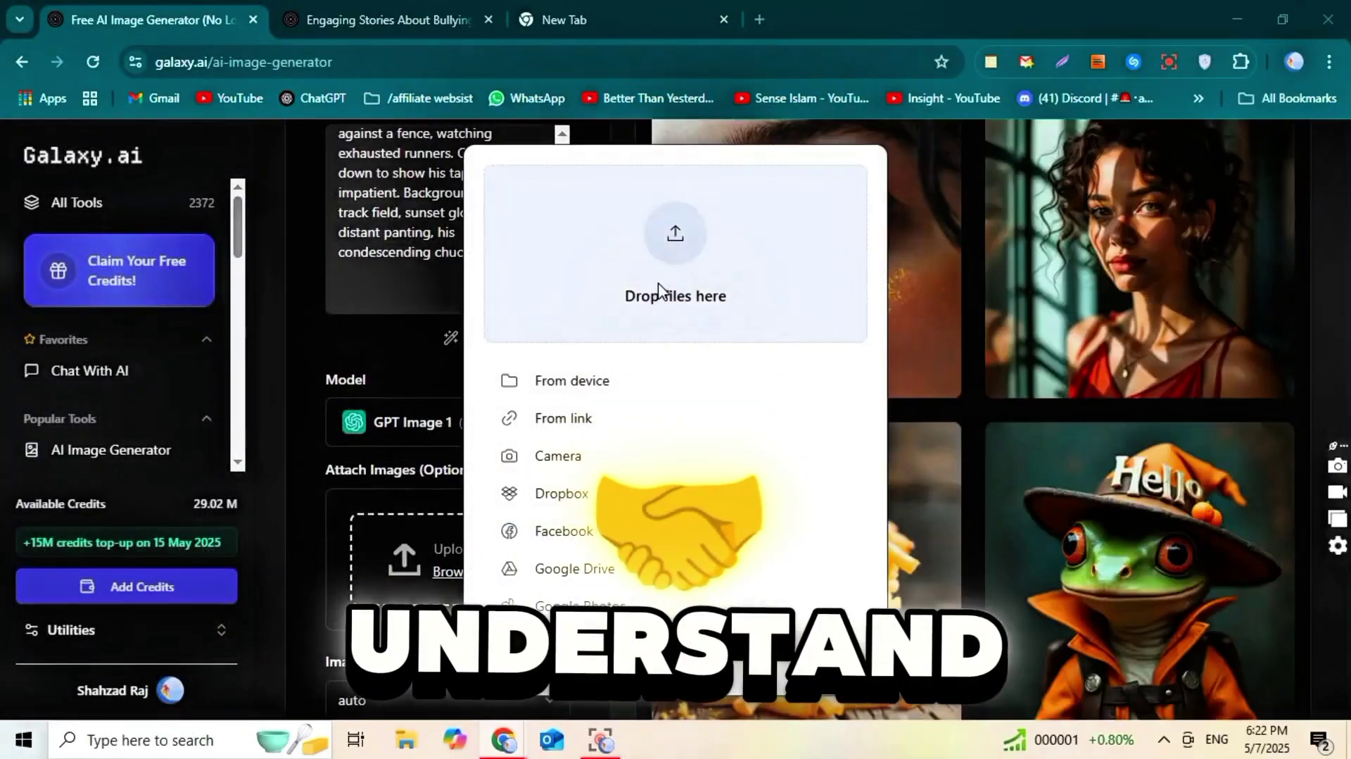
left_click(659, 289)
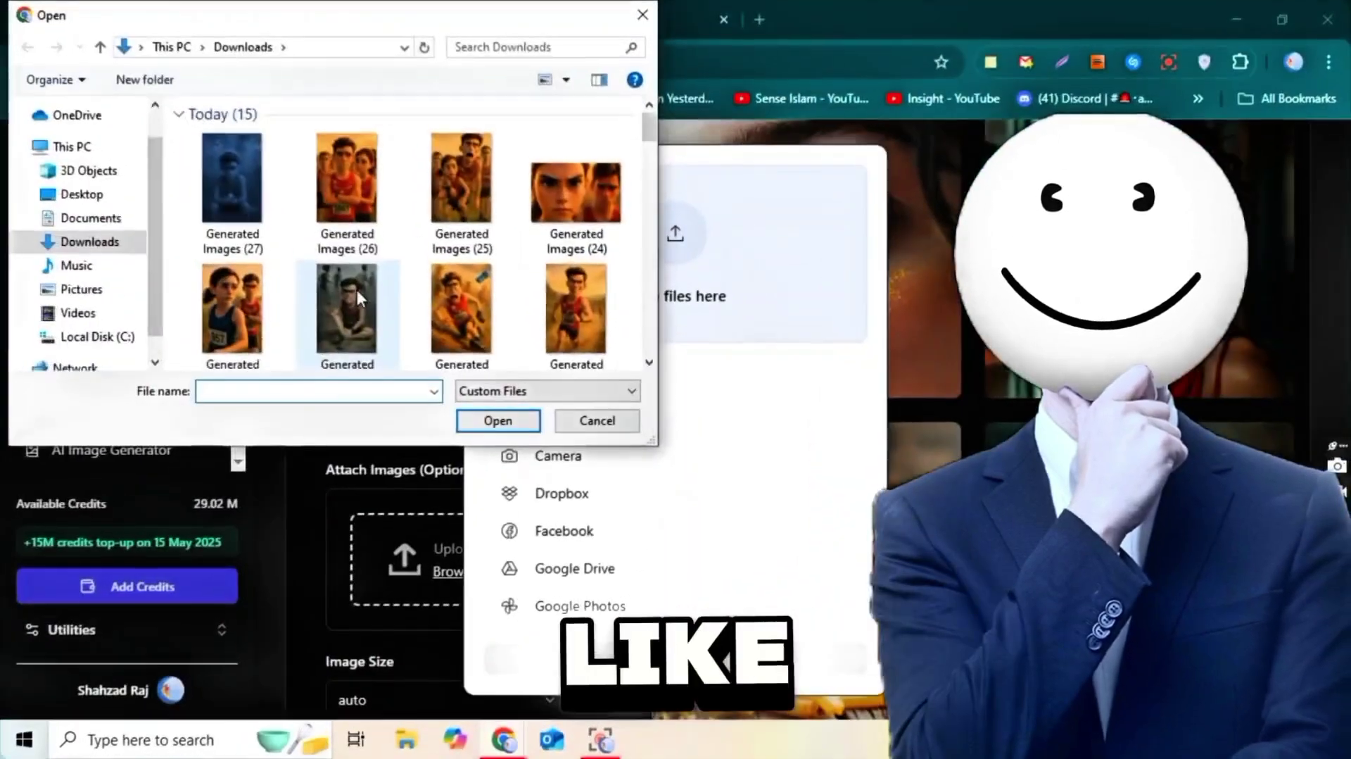
scroll(356, 287, "down", 3)
left_click(505, 422)
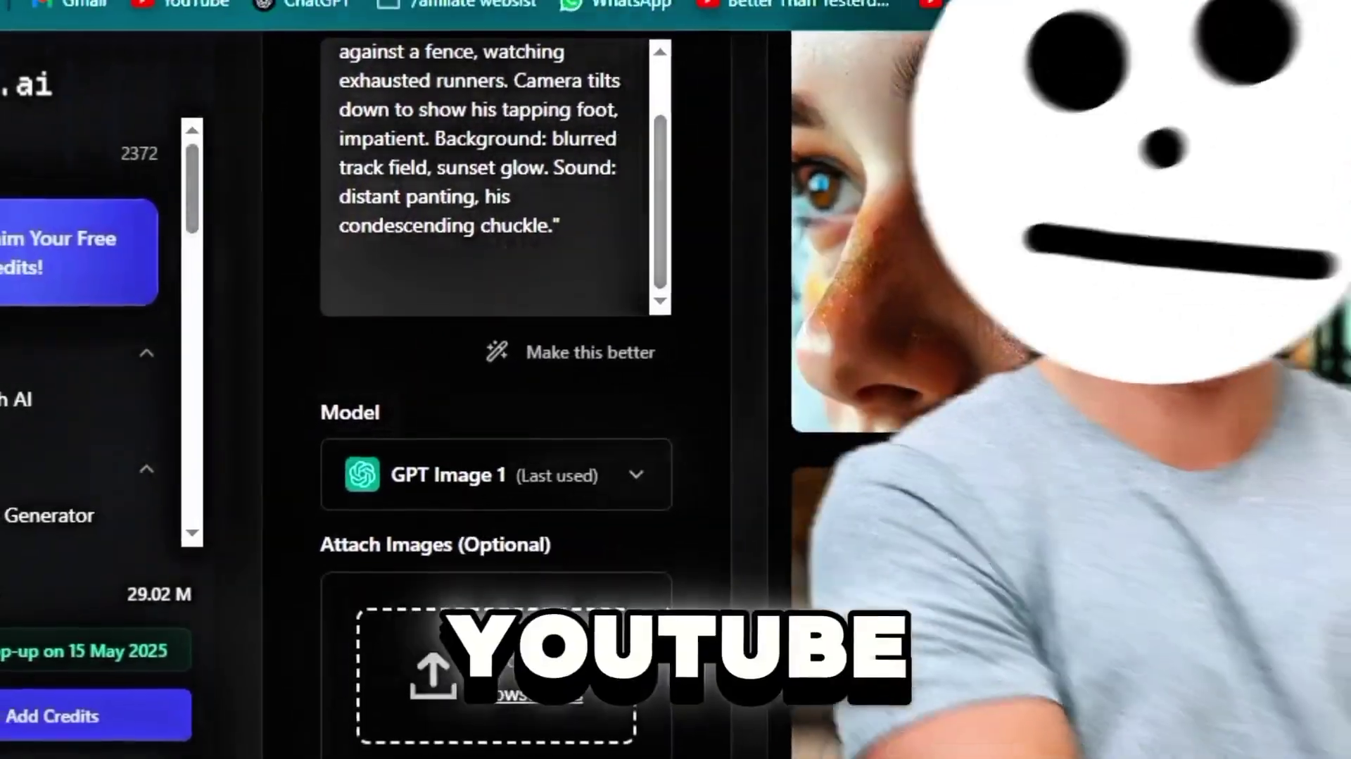
scroll(521, 572, "down", 5)
Step: Keep image size on auto, set Number of Images to 2, and generate
left_click(519, 559)
left_click(380, 587)
scroll(521, 549, "down", 3)
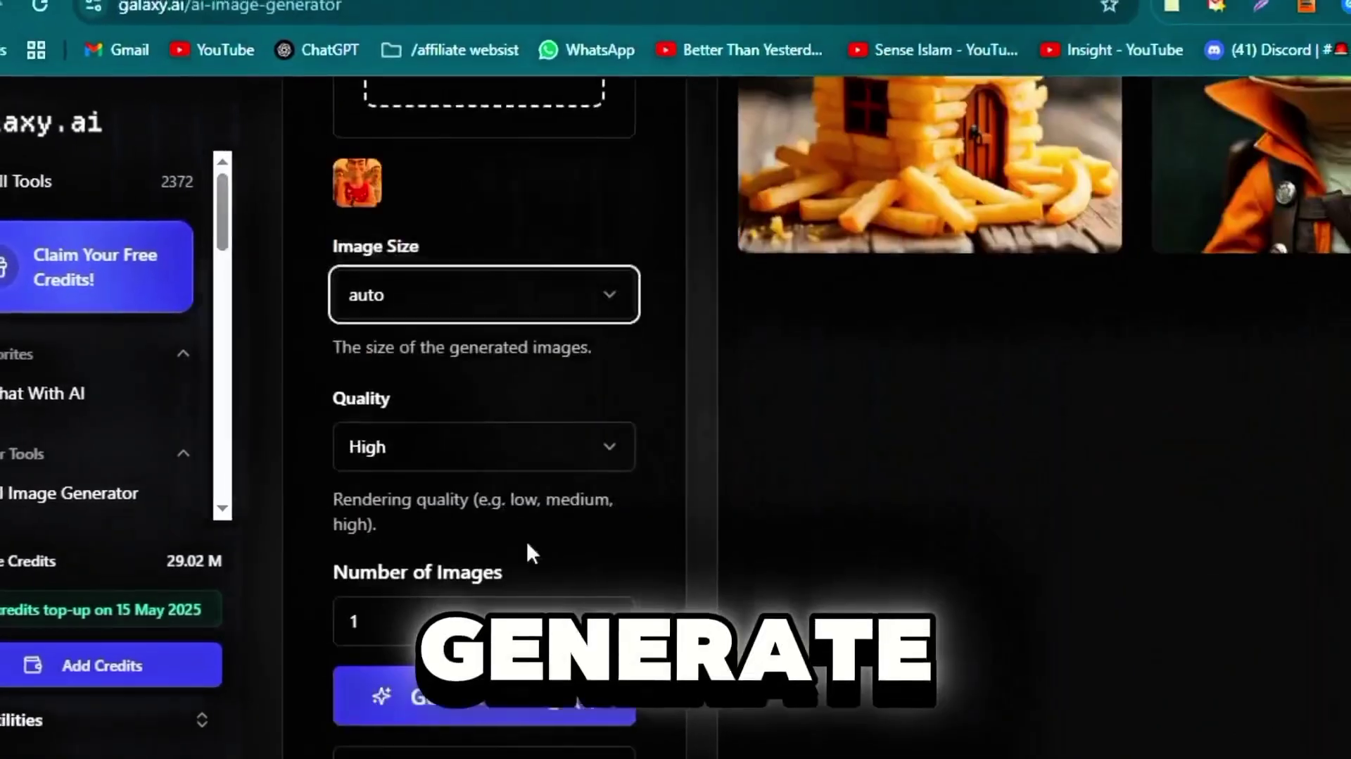
left_click(483, 607)
left_click(383, 696)
left_click(567, 661)
scroll(525, 472, "up", 5)
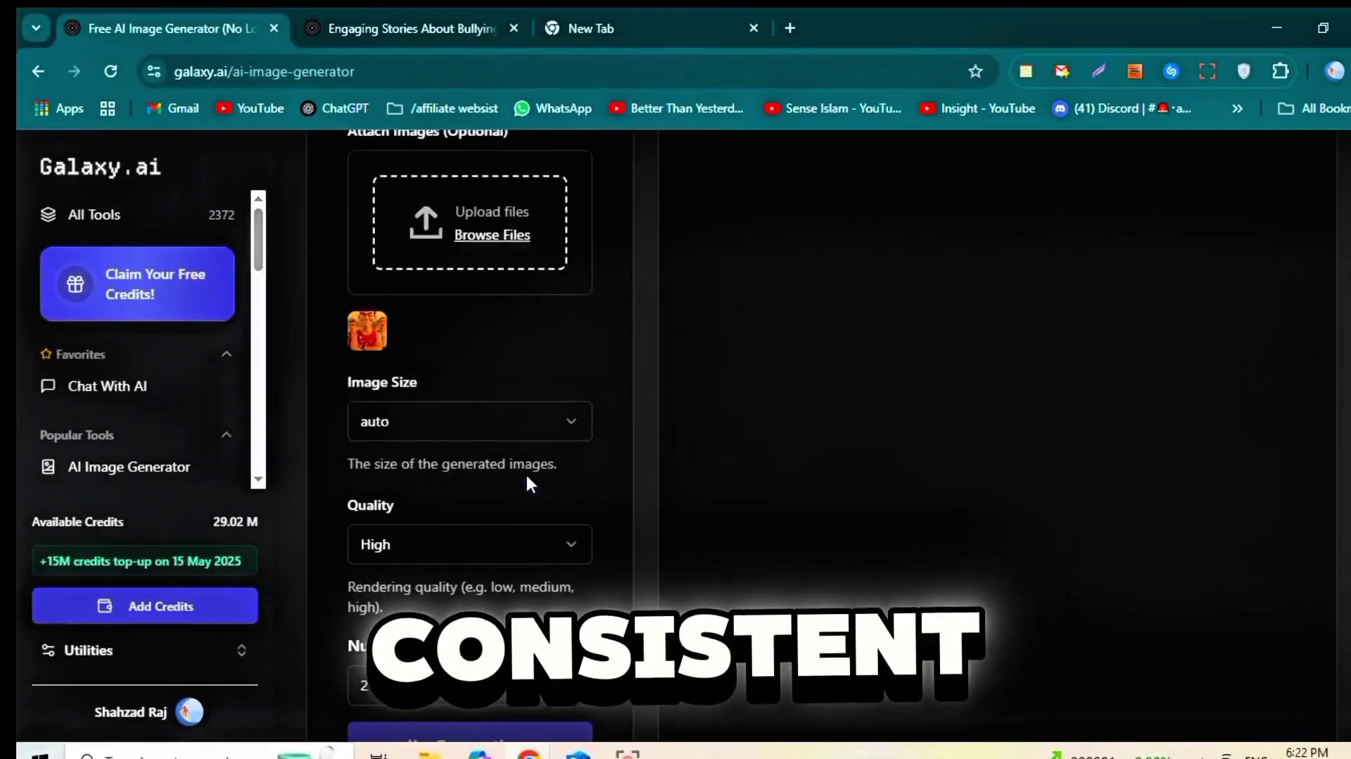
scroll(526, 471, "up", 5)
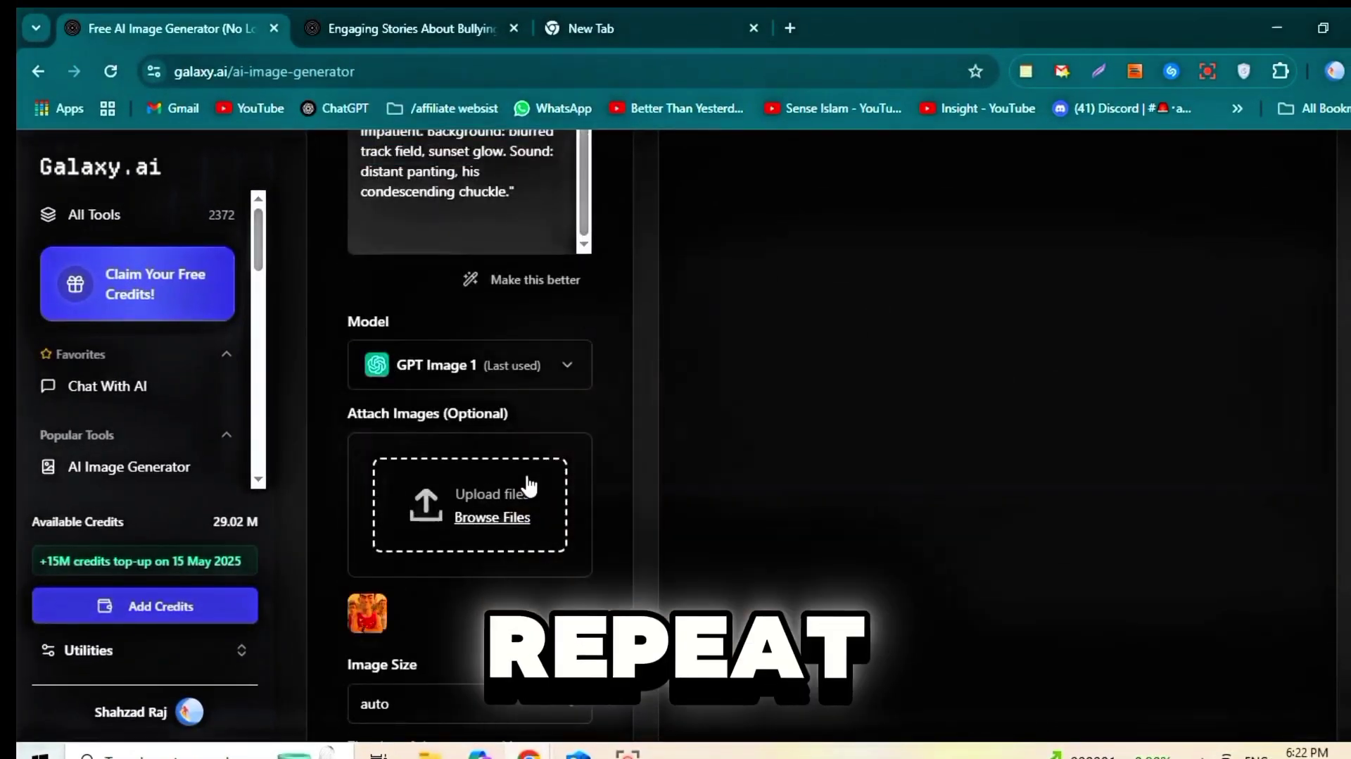
scroll(527, 485, "up", 5)
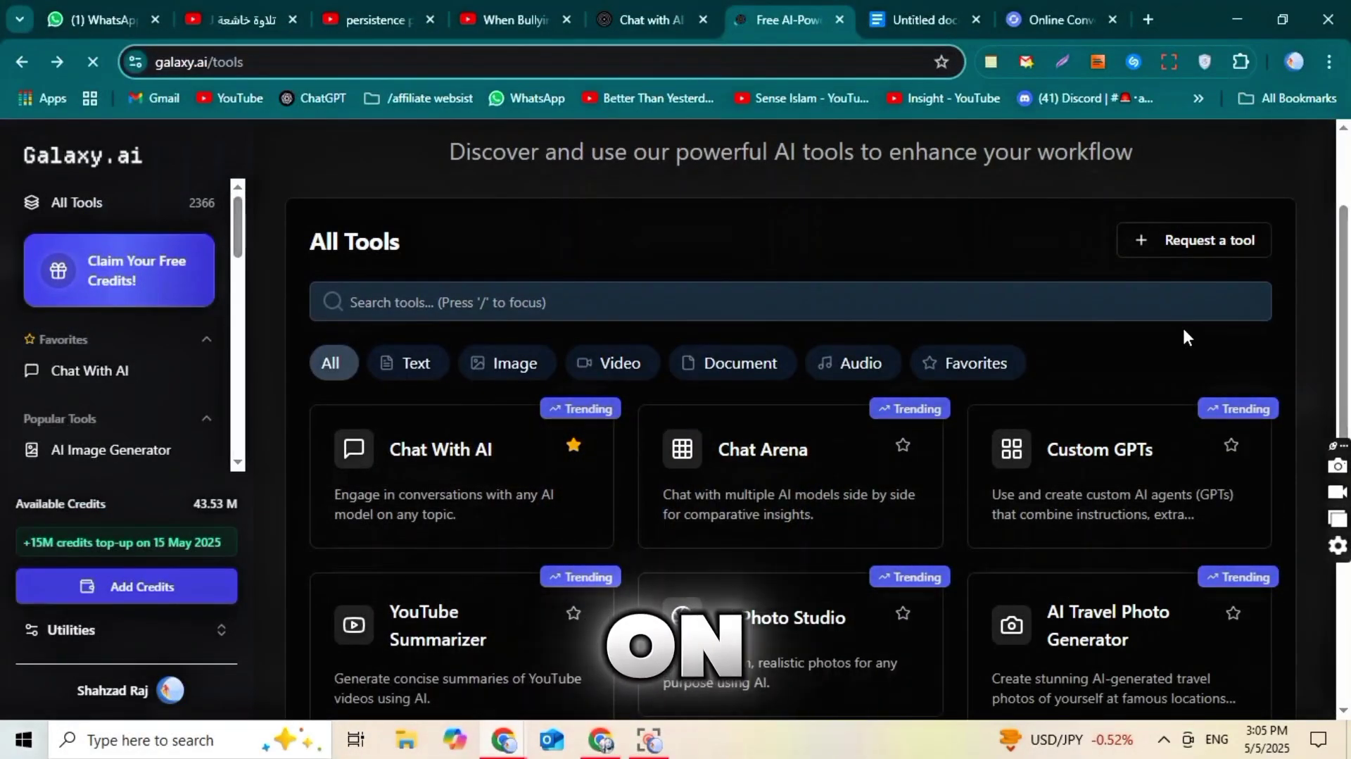
Step: Scroll down the All Tools grid and open the AI Video Generator card
scroll(1182, 325, "down", 6)
scroll(1162, 330, "down", 2)
scroll(1106, 319, "down", 3)
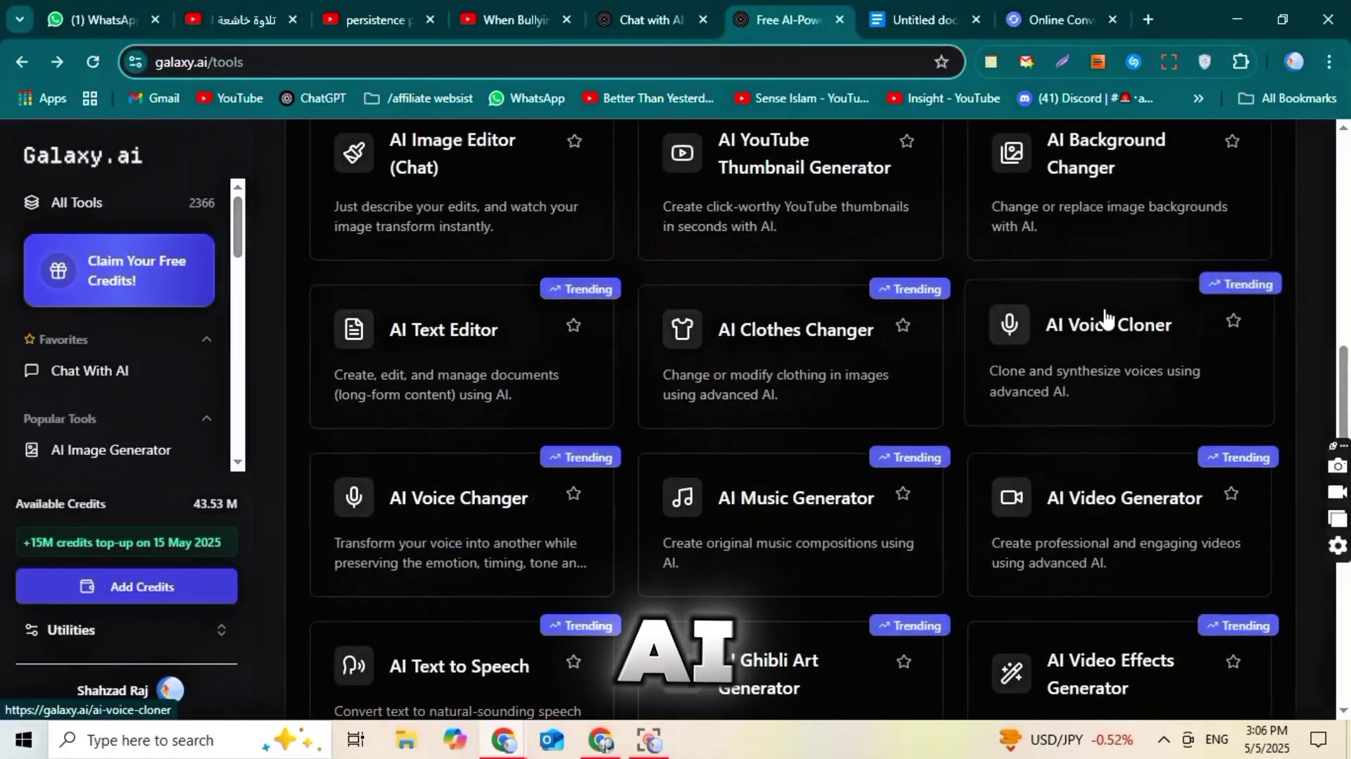
scroll(1107, 318, "down", 1)
scroll(1107, 318, "down", 5)
scroll(1106, 319, "down", 5)
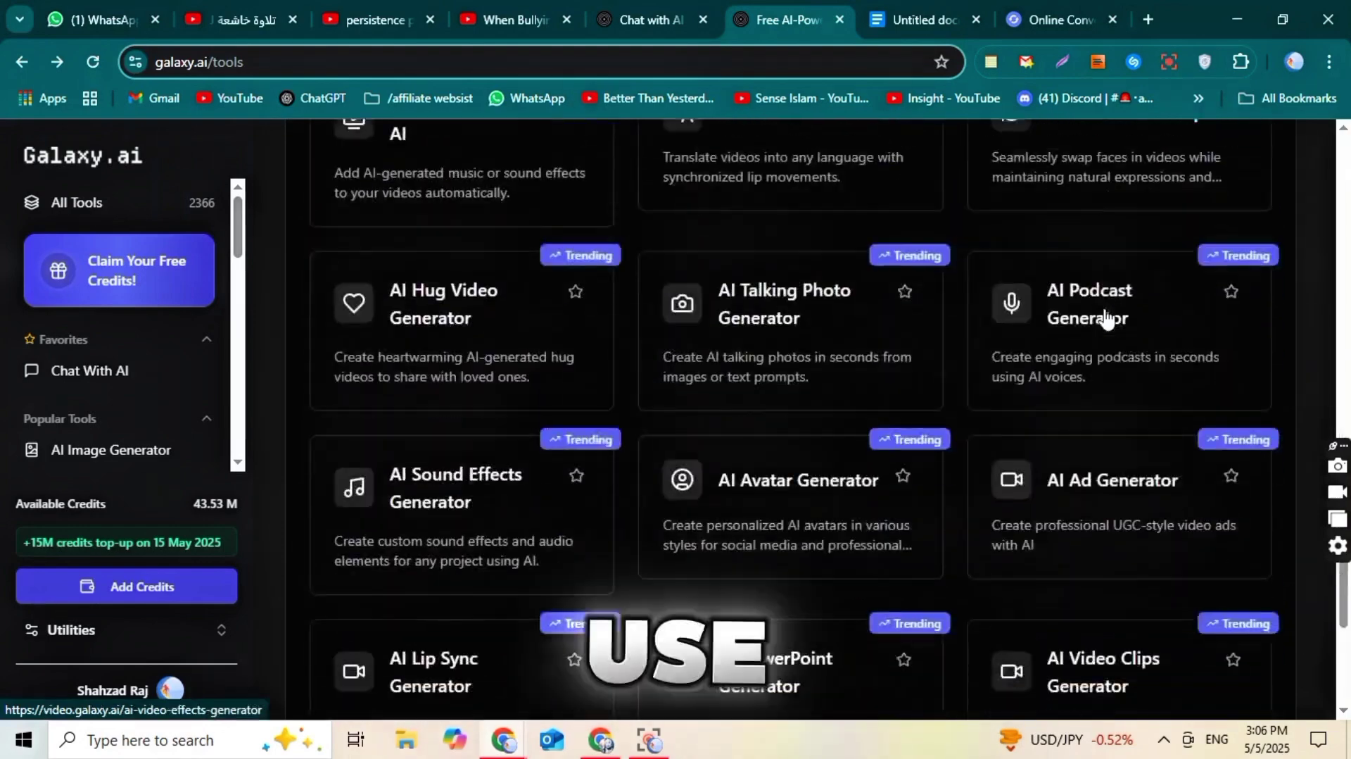
scroll(1107, 319, "down", 1)
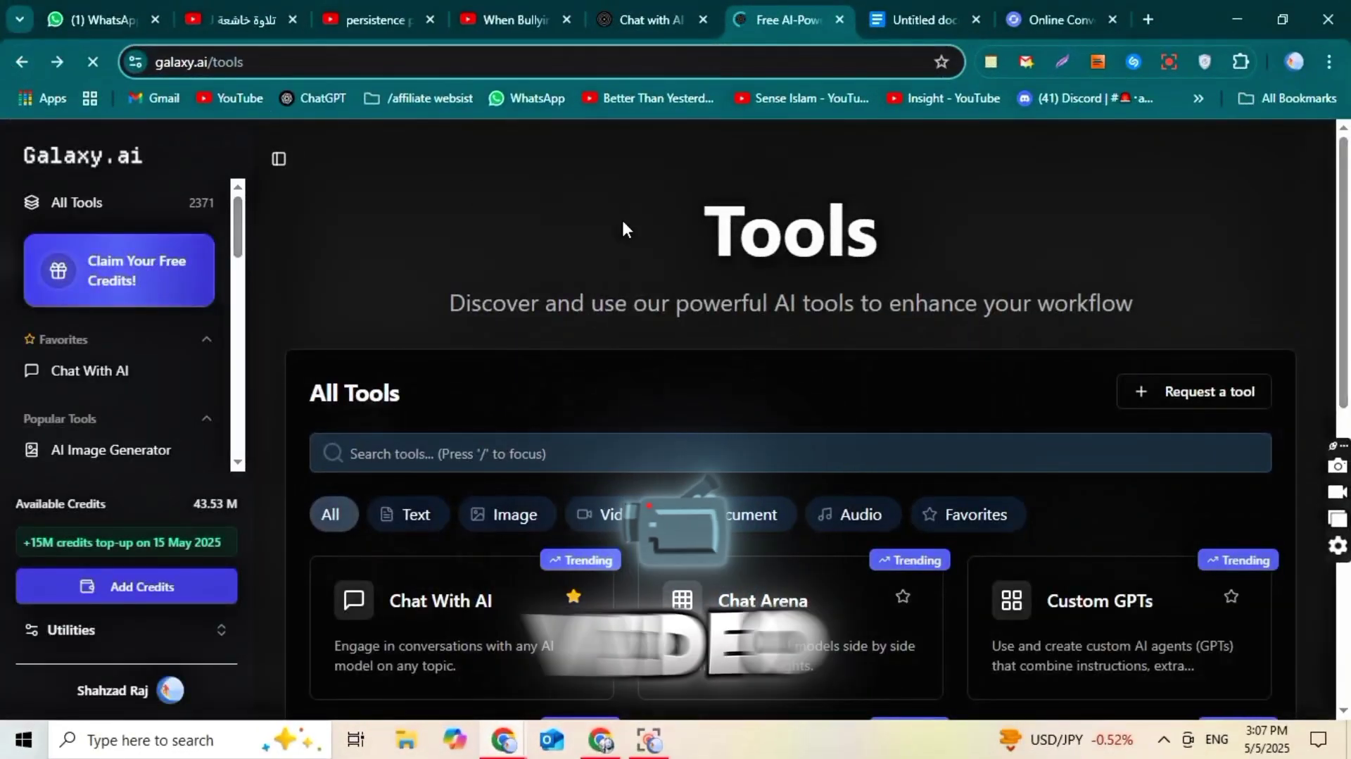
scroll(905, 367, "down", 4)
scroll(909, 366, "down", 5)
scroll(997, 504, "down", 5)
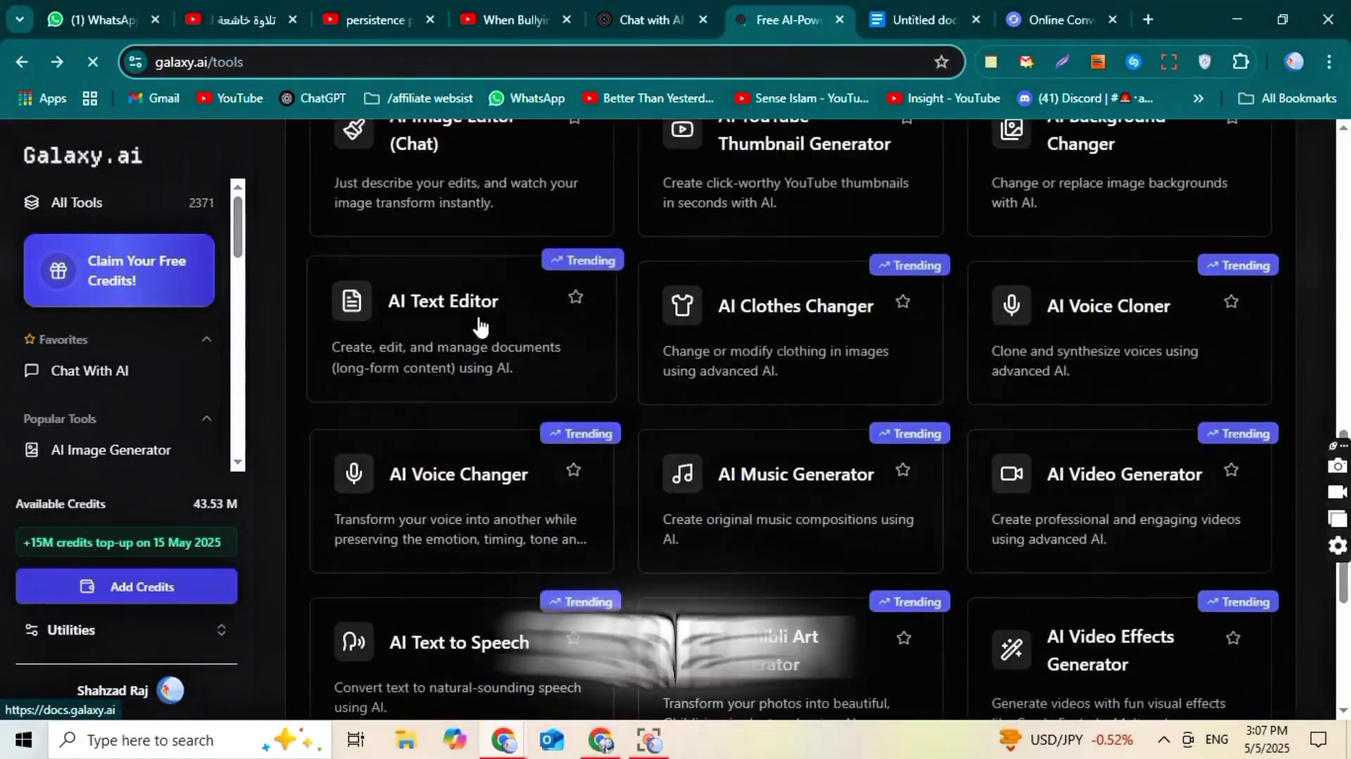
scroll(477, 325, "up", 1)
scroll(1004, 513, "down", 2)
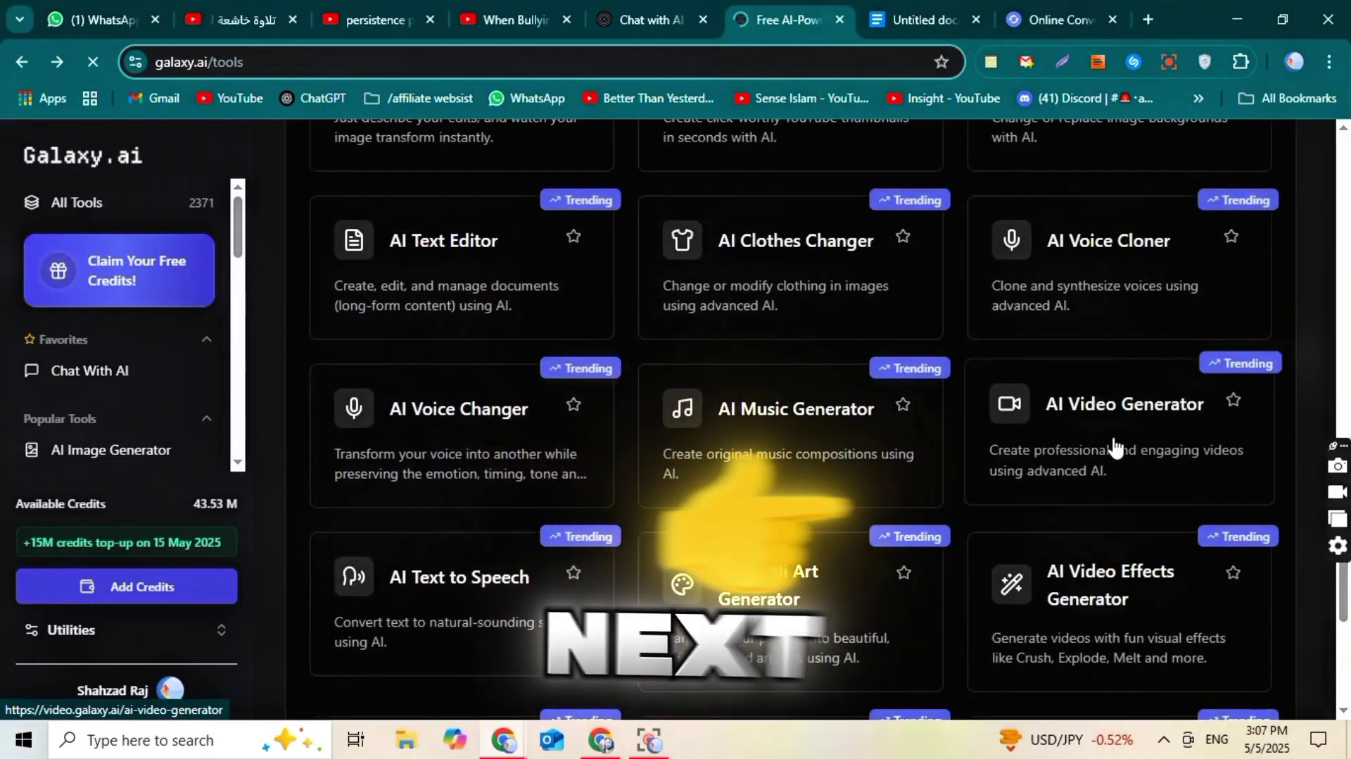
left_click(1115, 446)
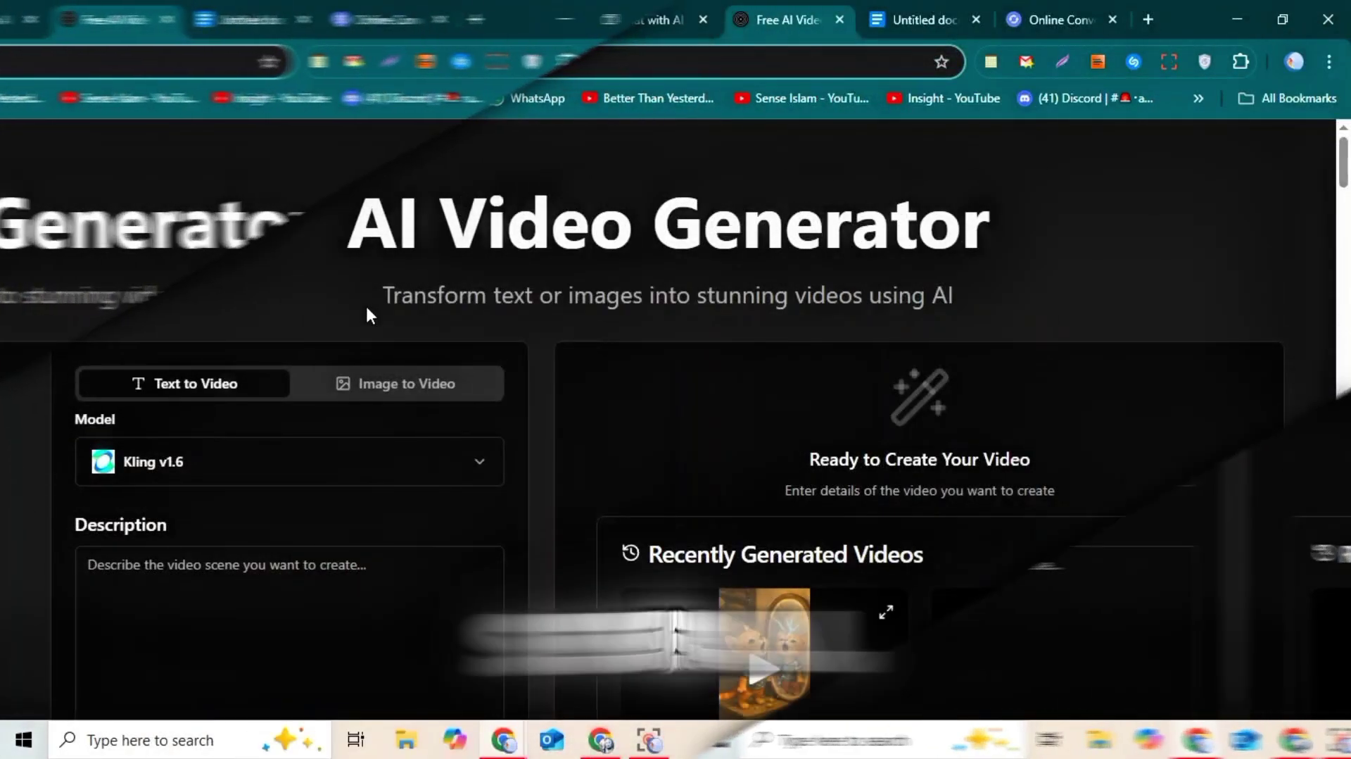
Step: In Image to Video, upload Generated Images.png from the computer as the start frame
scroll(365, 302, "down", 3)
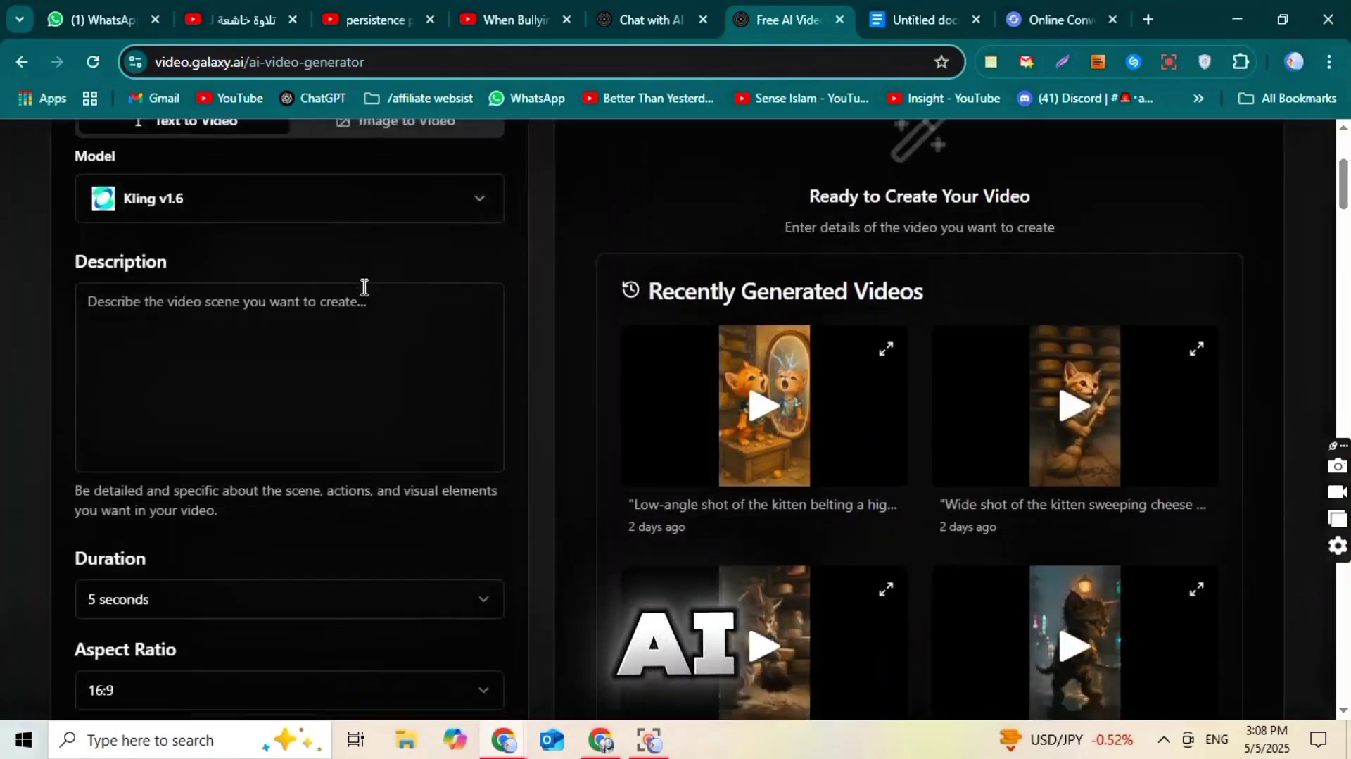
scroll(362, 292, "up", 3)
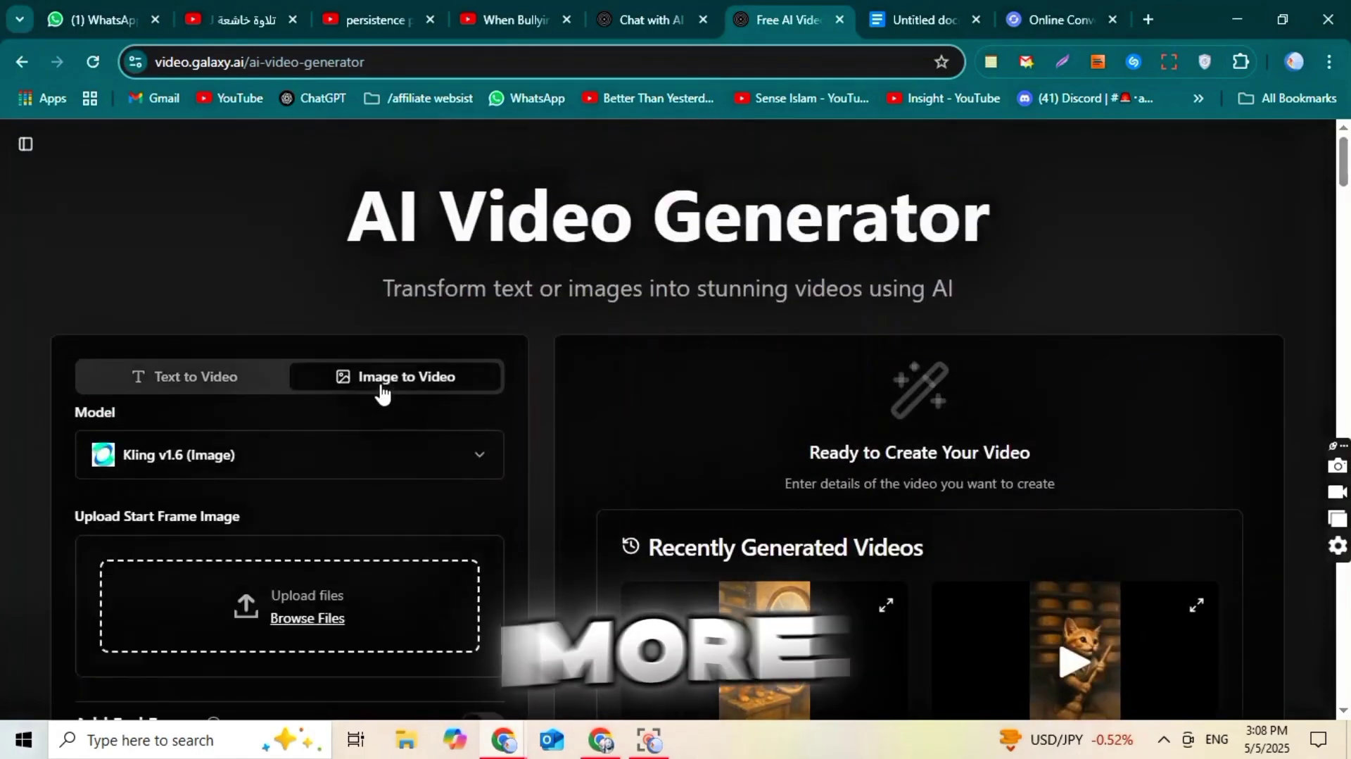
scroll(382, 394, "down", 2)
left_click(299, 464)
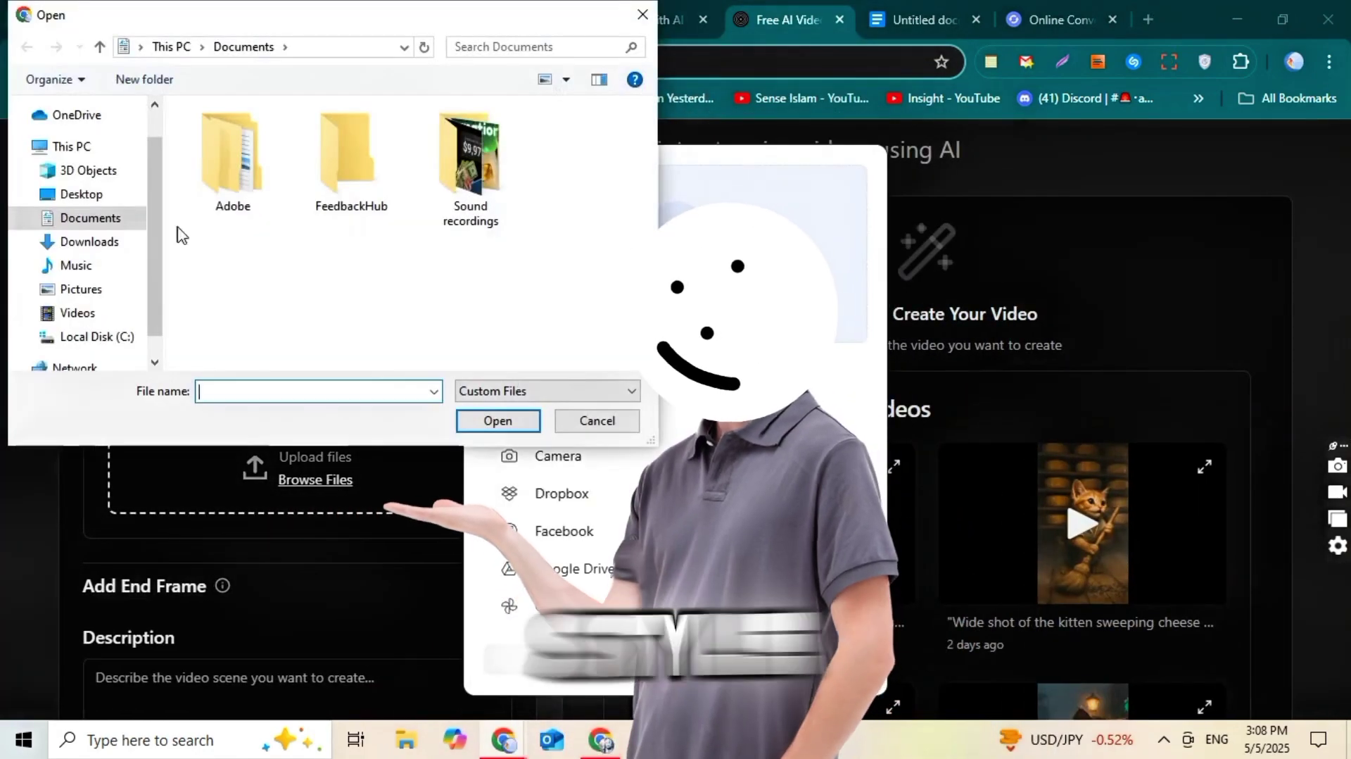
left_click(89, 241)
scroll(304, 217, "down", 3)
left_click(575, 169)
left_click(498, 420)
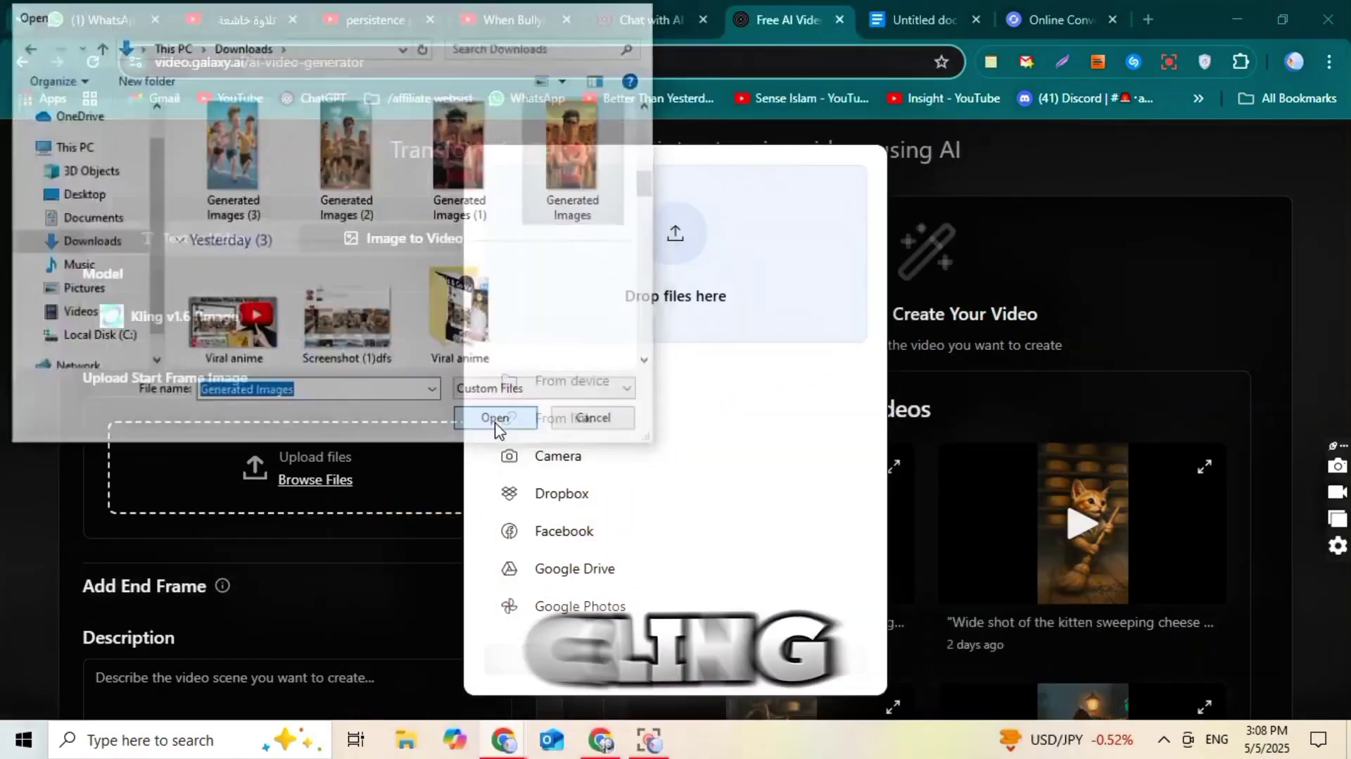
left_click(848, 473)
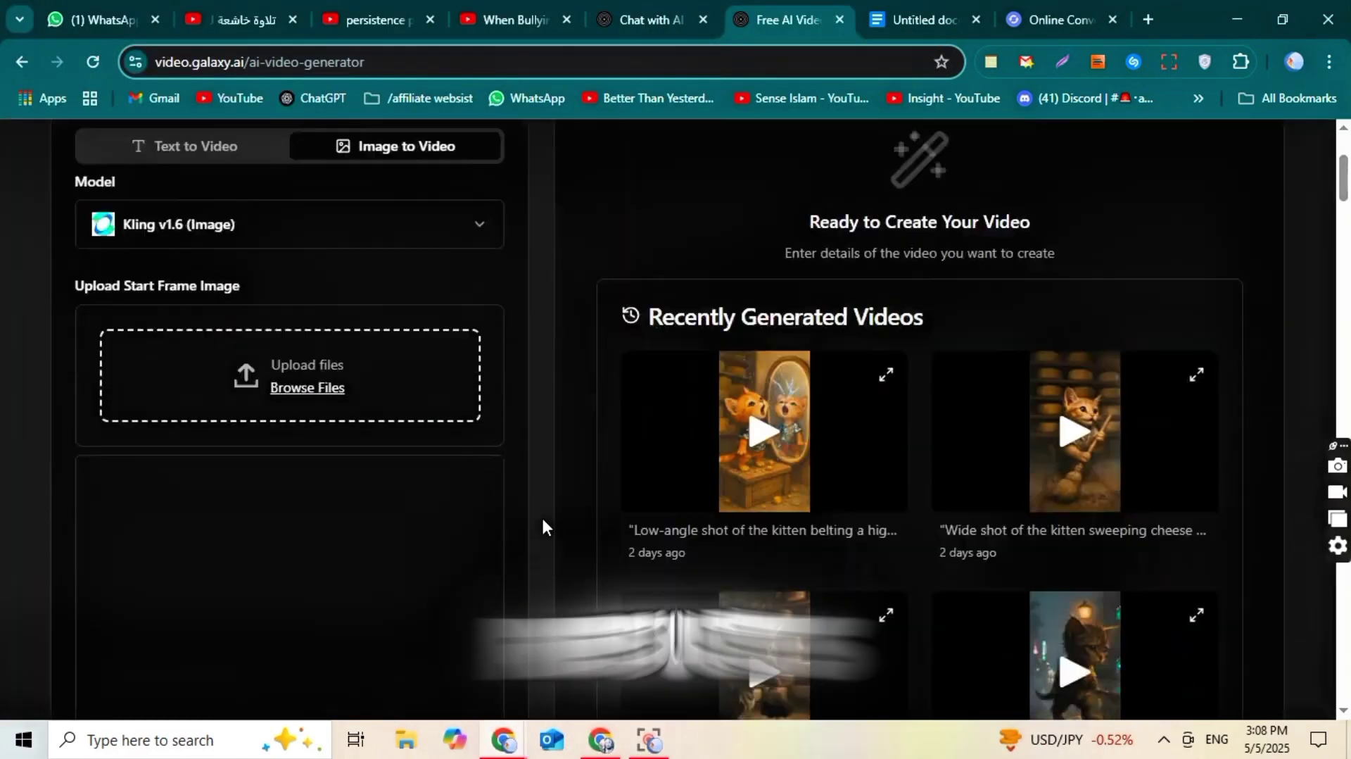
Step: Turn on the Add End Frame toggle for the clip
scroll(467, 398, "down", 3)
scroll(466, 393, "down", 5)
left_click(482, 370)
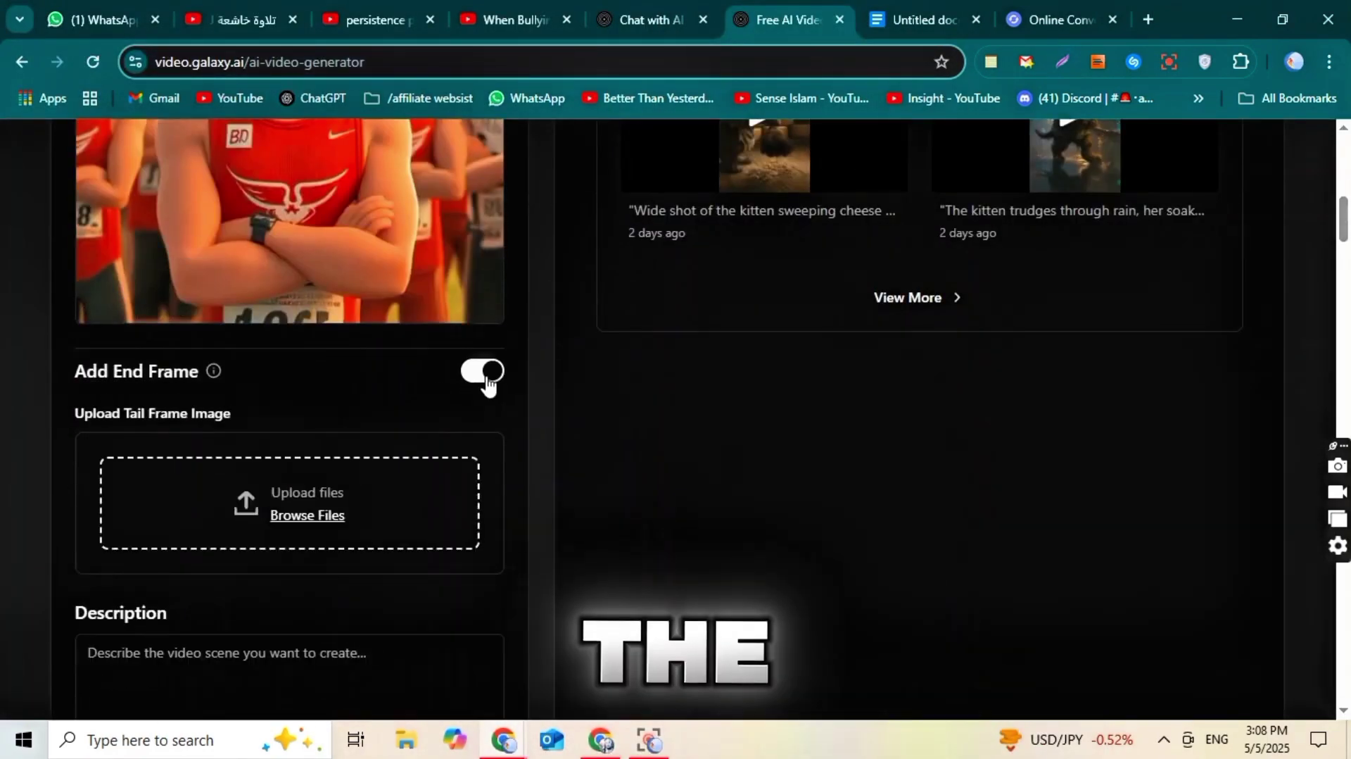
scroll(486, 383, "down", 1)
Step: Send the copied Prompts 3 request for video prompts to the DeepSeek chat
left_click(664, 9)
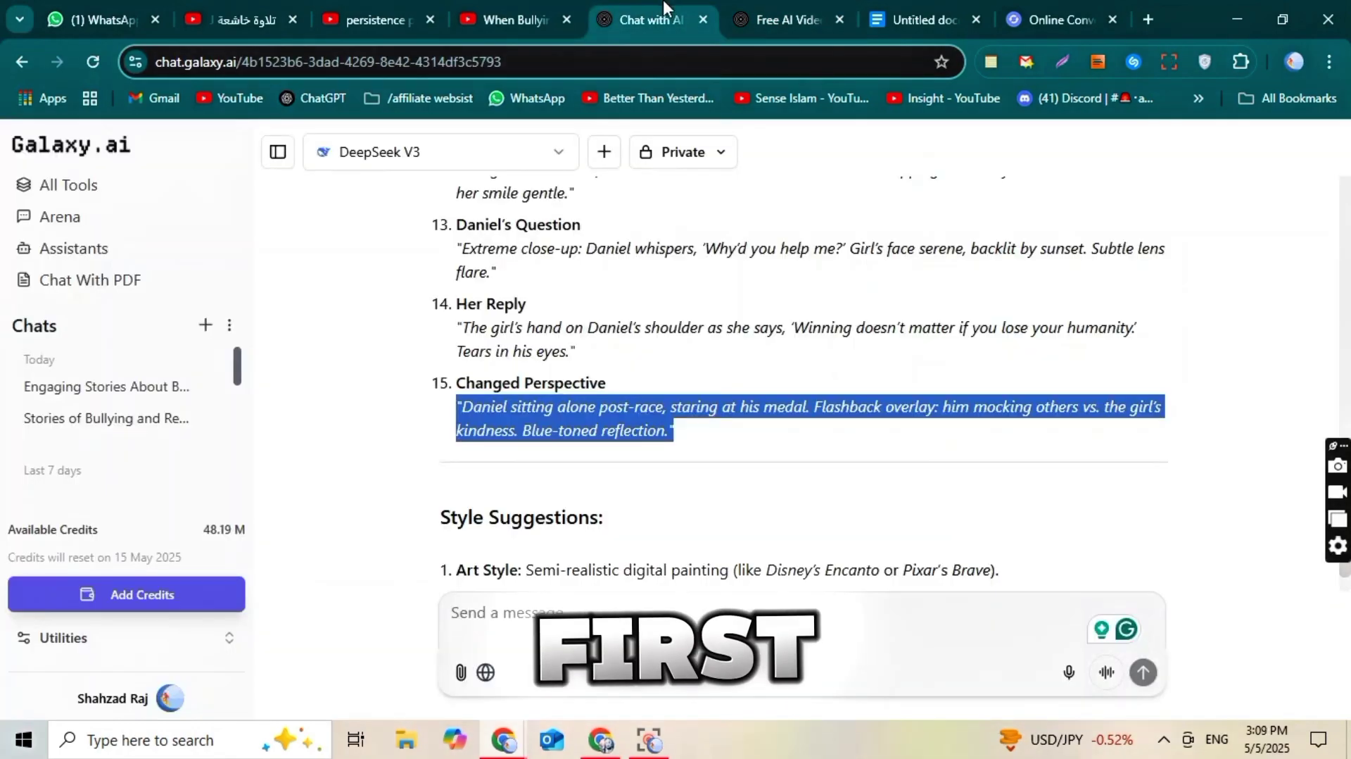
scroll(703, 299, "down", 3)
key("ctrl+Tab")
key("ctrl+Tab")
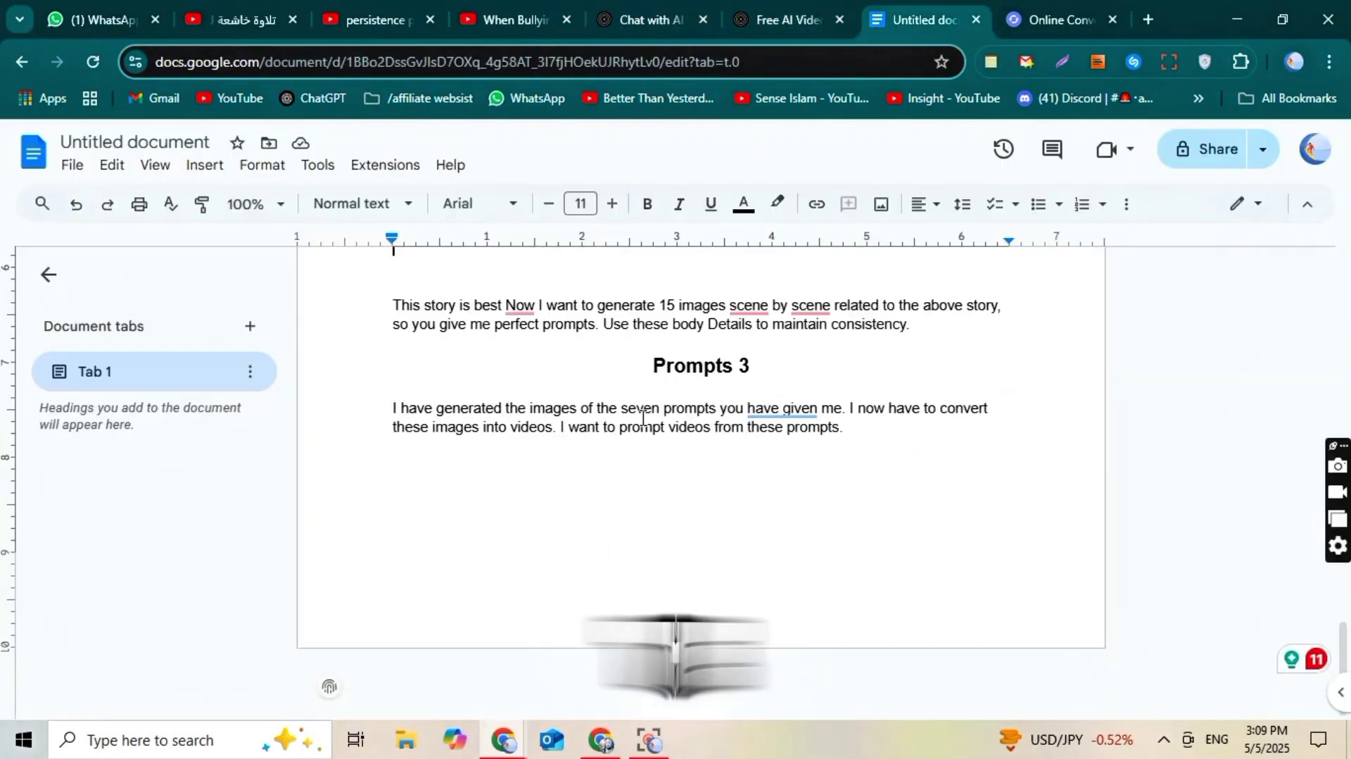
left_click(647, 20)
scroll(493, 662, "down", 5)
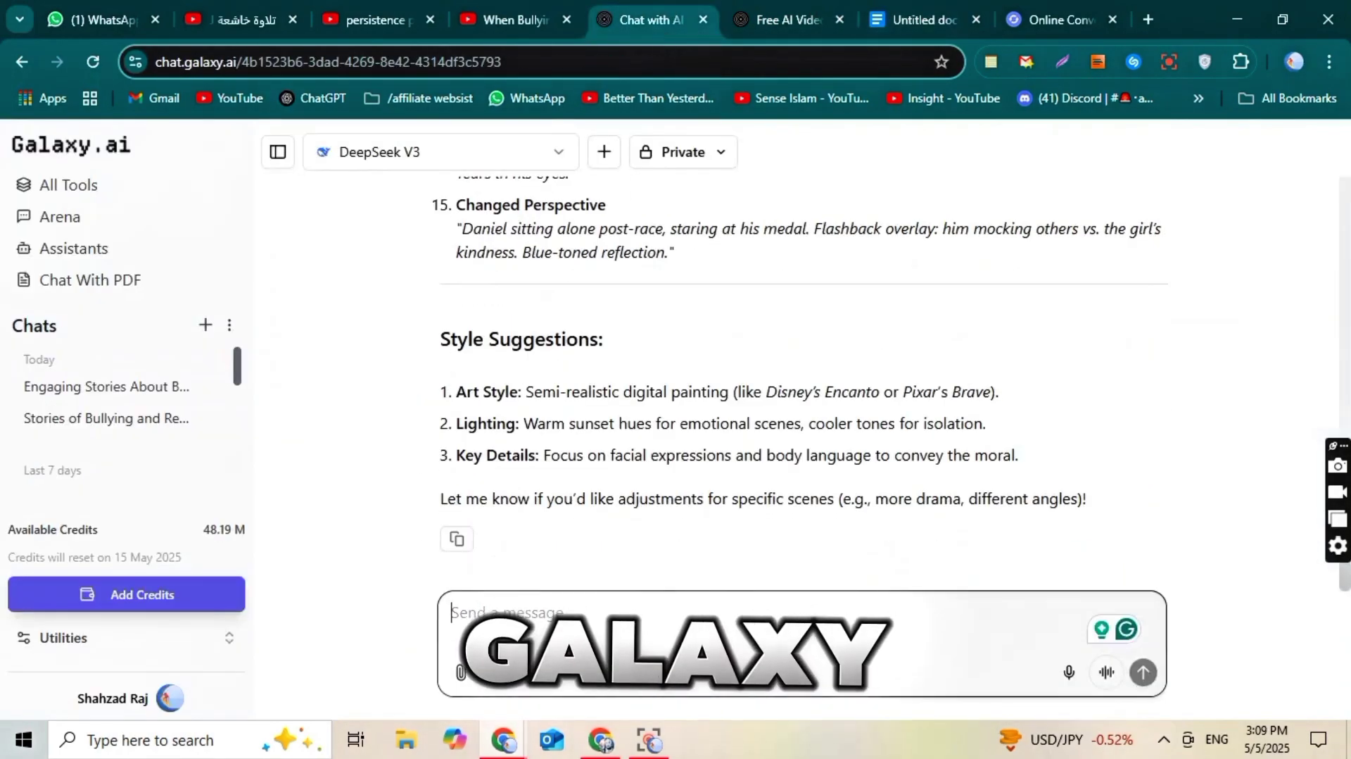
left_click(1142, 672)
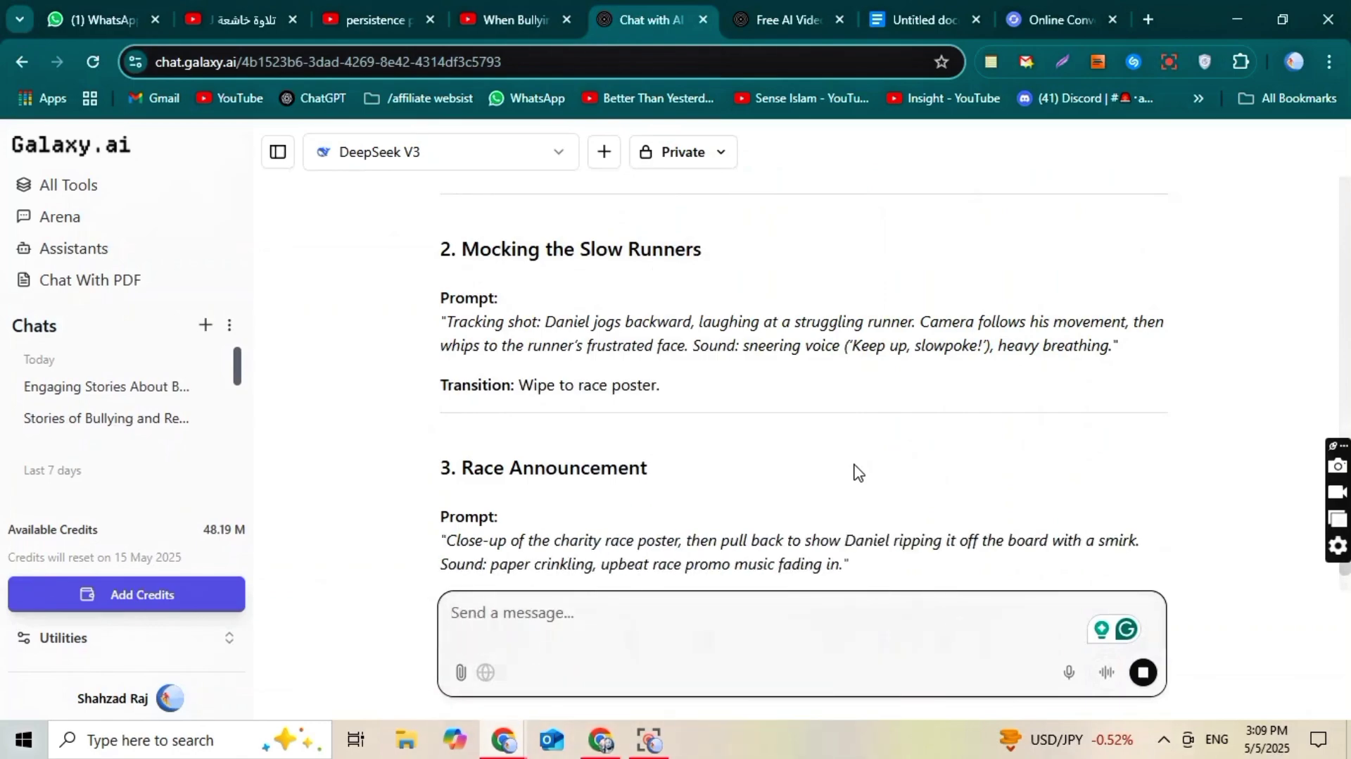
Step: Select the first scene's video prompt in DeepSeek's reply
scroll(888, 392, "up", 5)
scroll(889, 392, "up", 15)
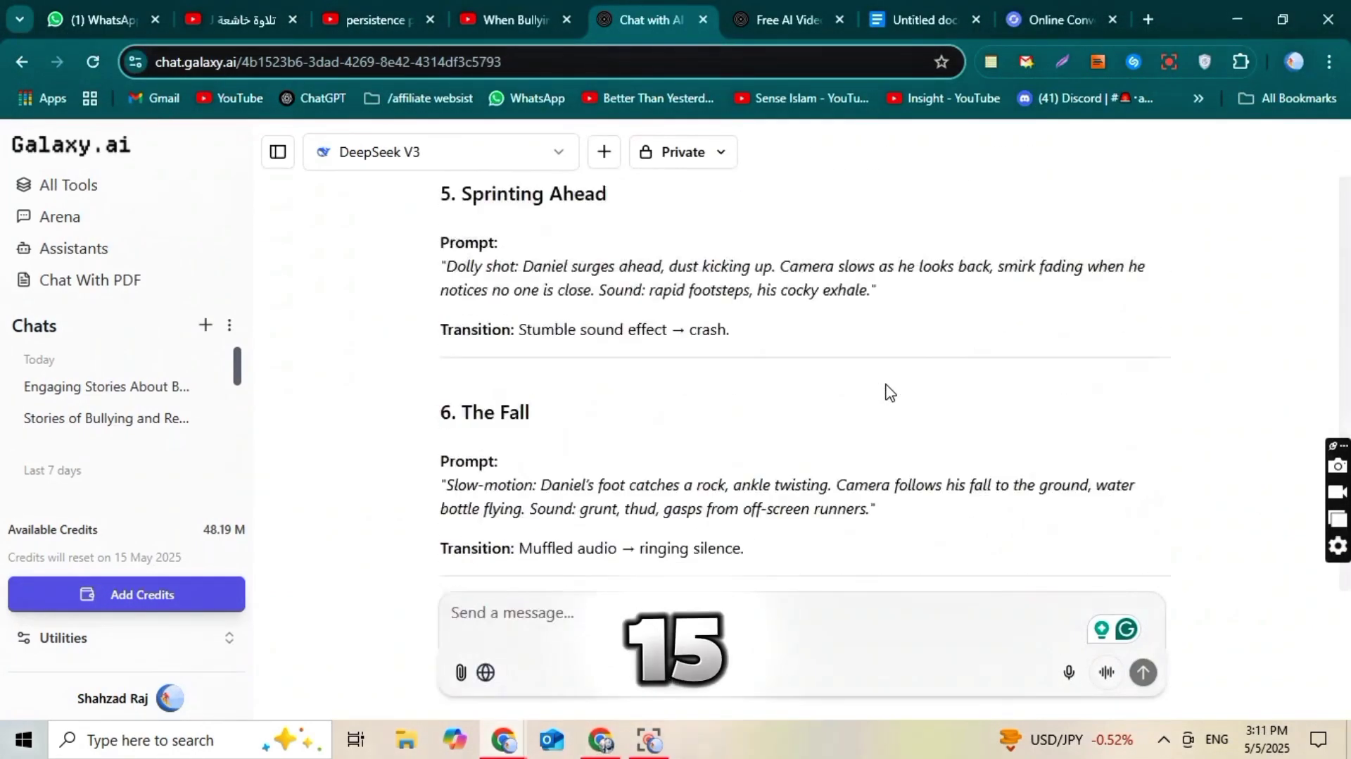
scroll(889, 392, "up", 10)
scroll(889, 392, "up", 5)
triple_click(774, 406)
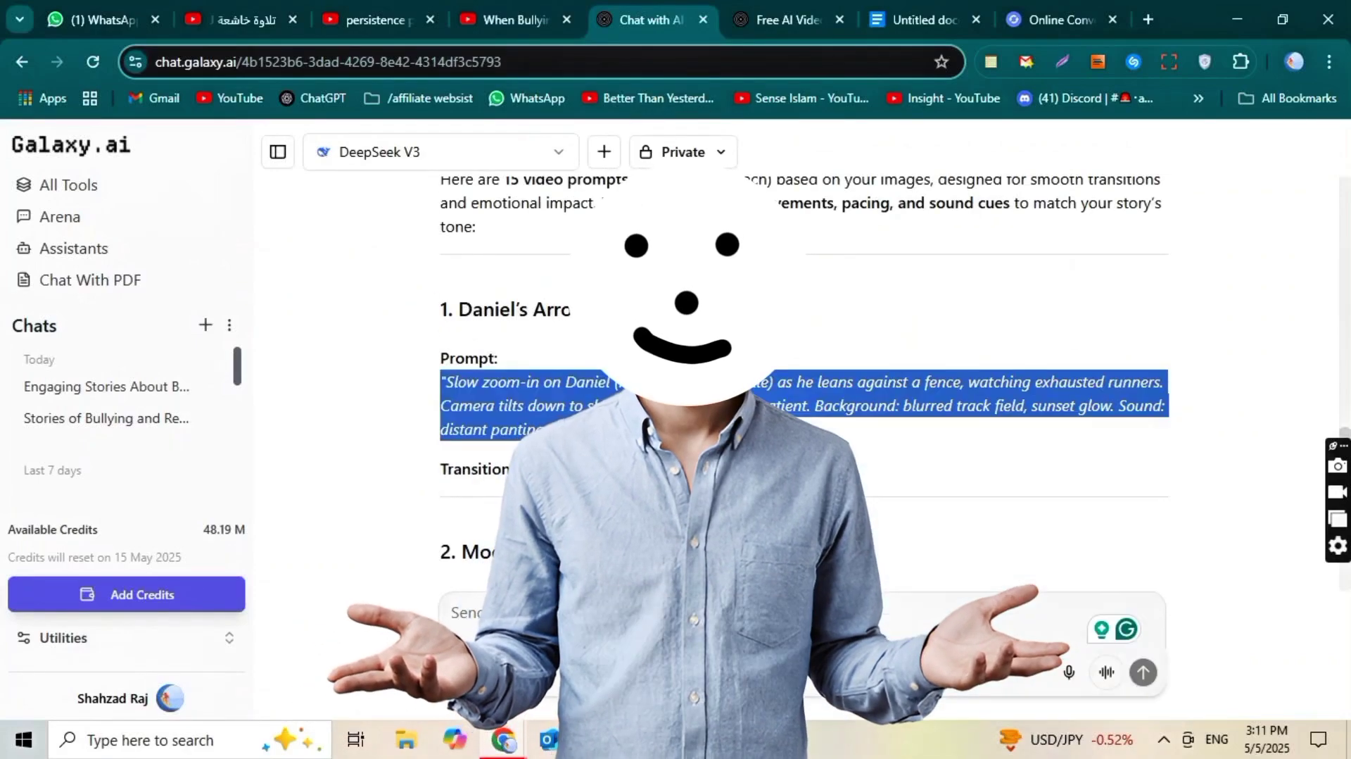
Step: Copy the first scene's video prompt into the video generator's description
right_click(764, 405)
left_click(896, 127)
left_click(788, 19)
left_click(149, 466)
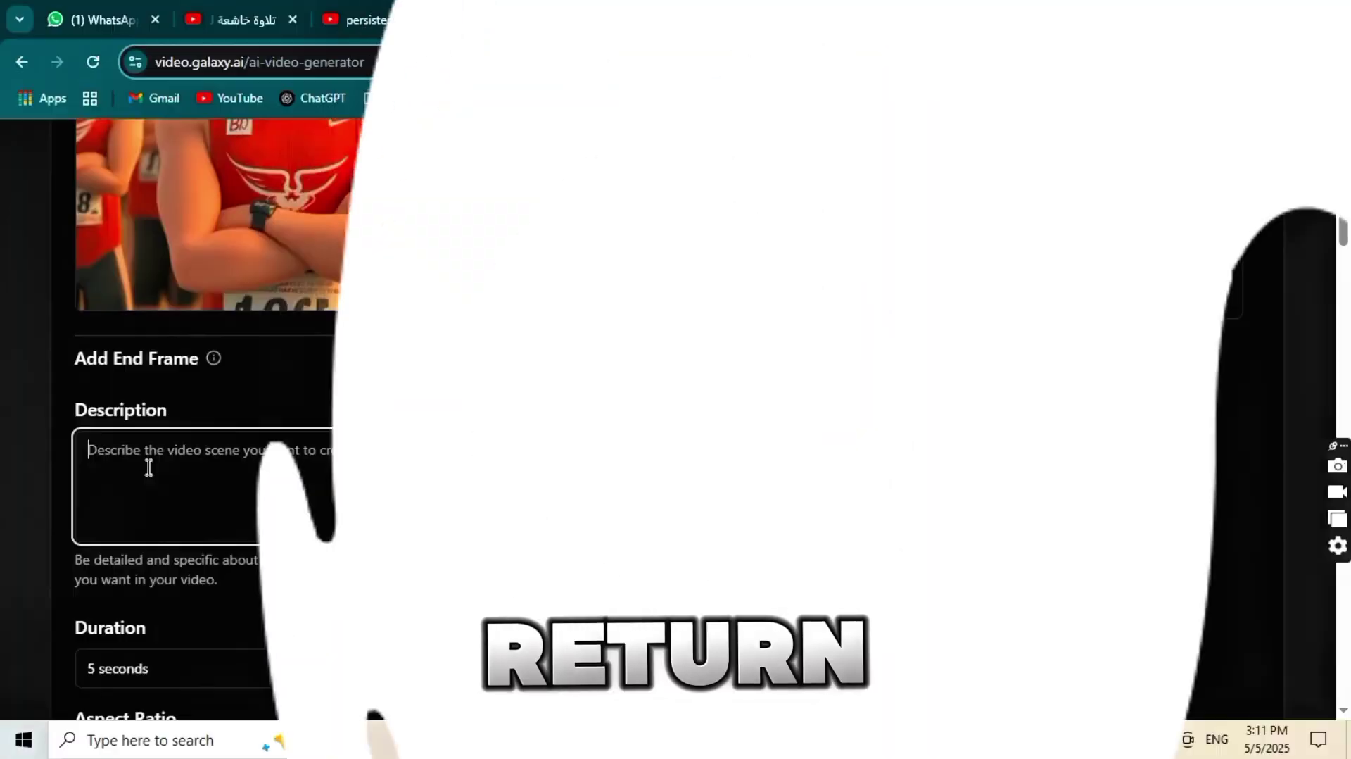
right_click(150, 467)
left_click(271, 446)
scroll(267, 559, "down", 2)
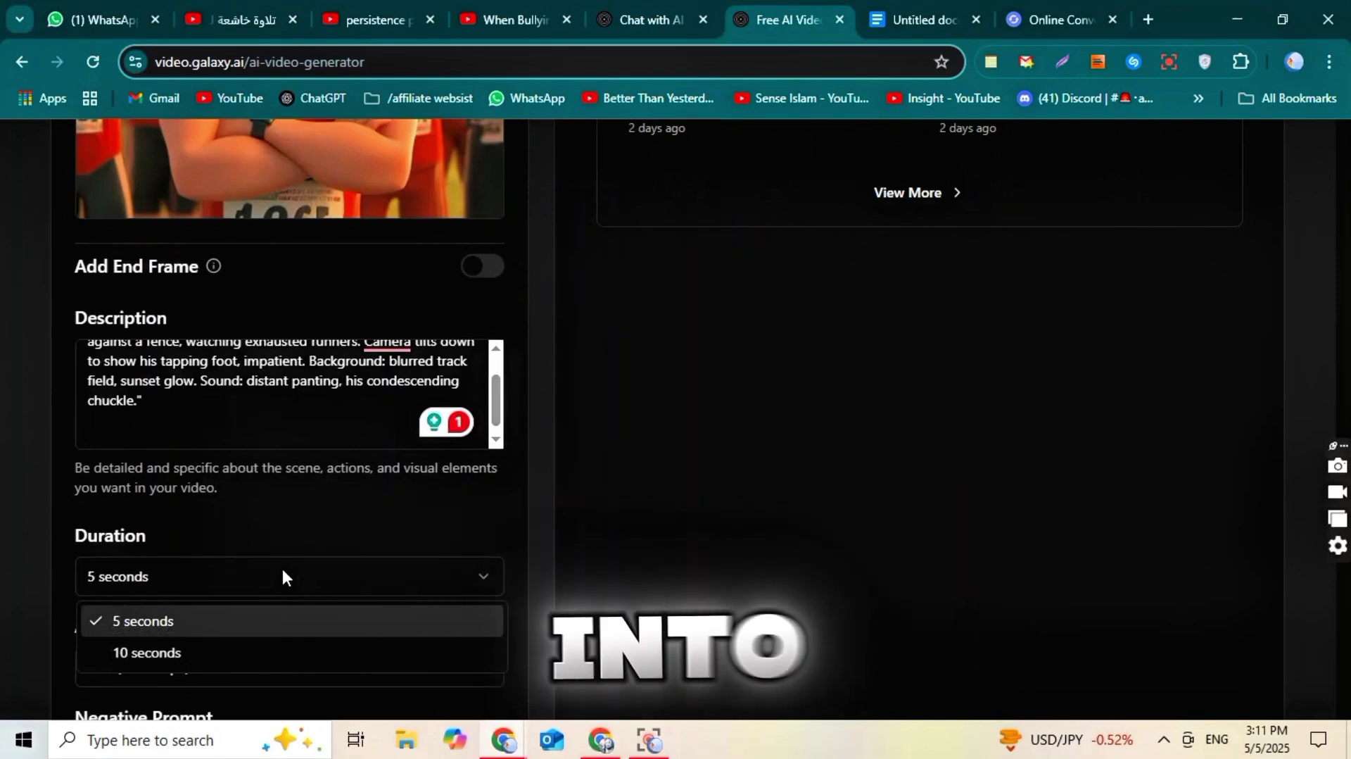
Step: Keep duration at 5 seconds, set aspect ratio to 9:16 portrait, and generate the video
left_click(254, 630)
scroll(282, 549, "down", 3)
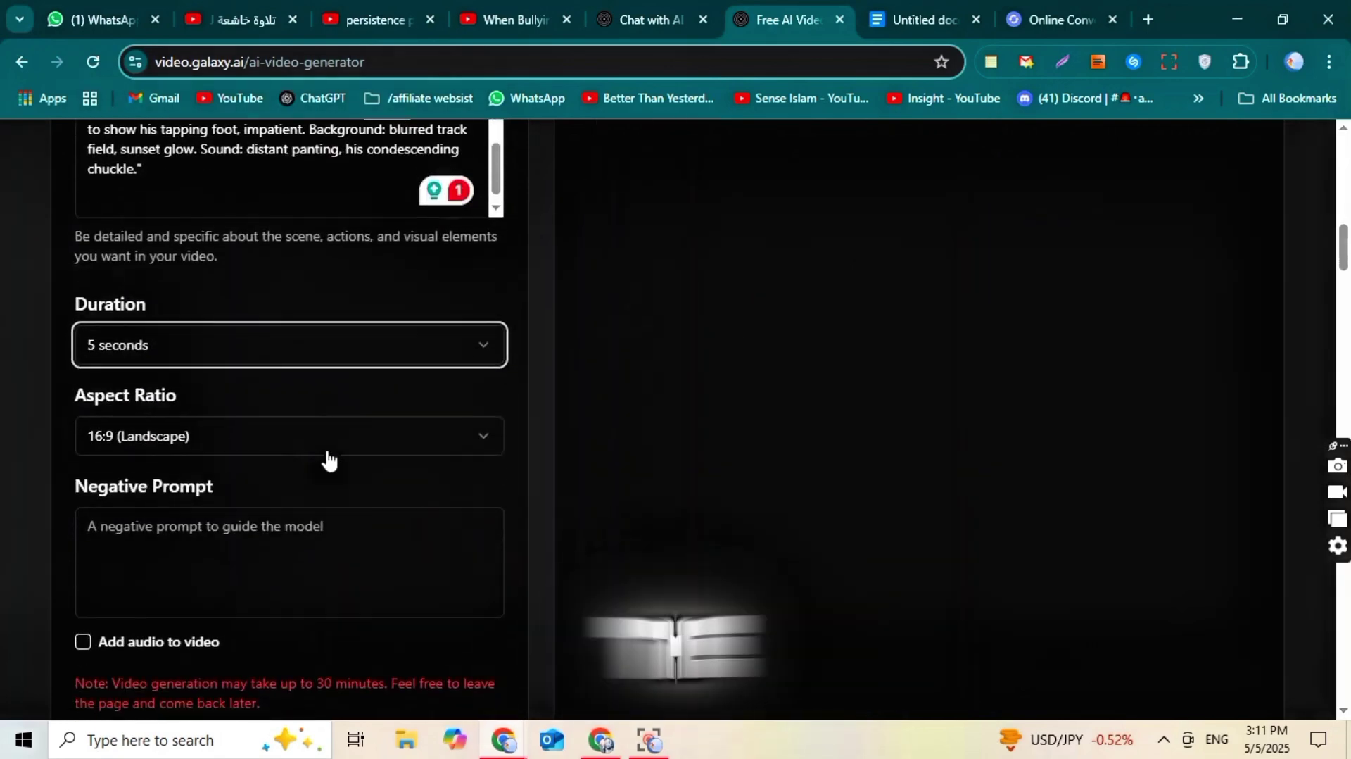
left_click(328, 443)
left_click(266, 523)
scroll(242, 512, "down", 3)
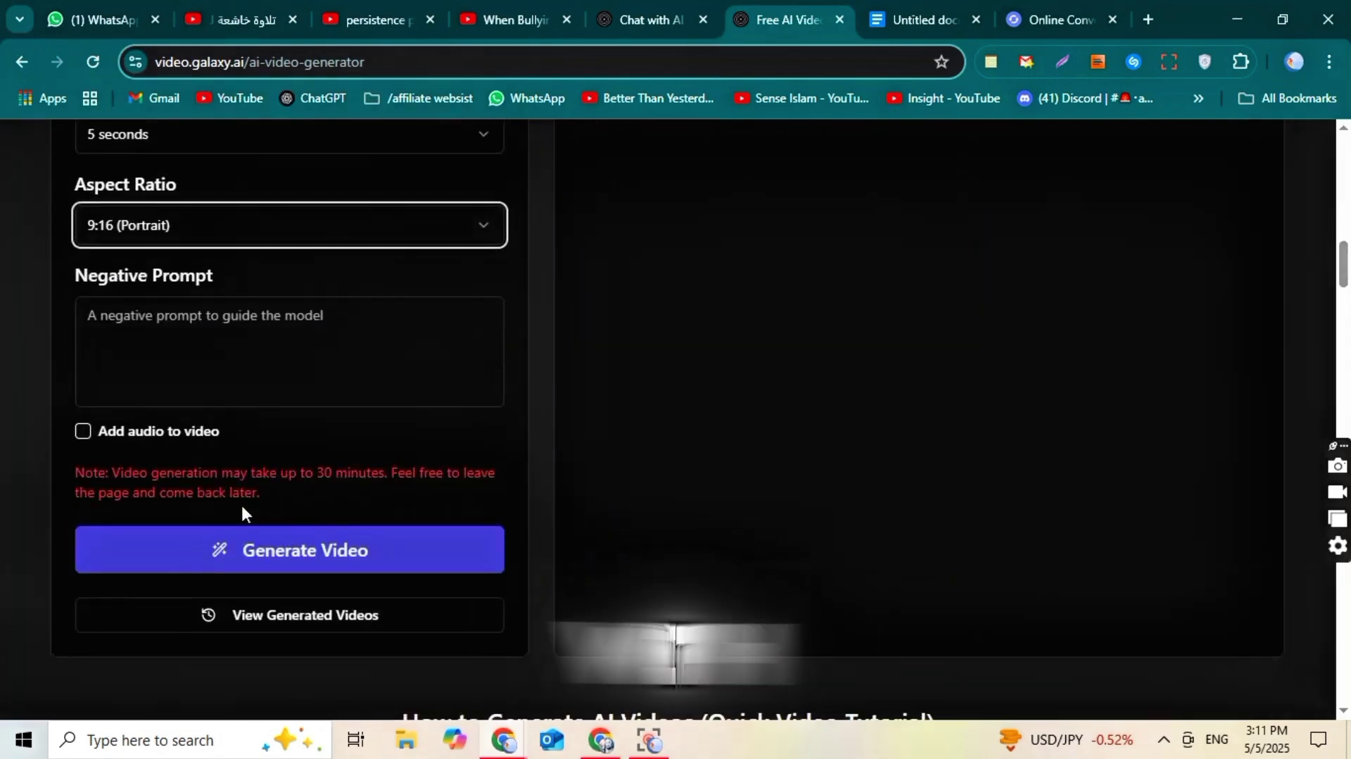
scroll(82, 436, "up", 7)
scroll(82, 436, "up", 5)
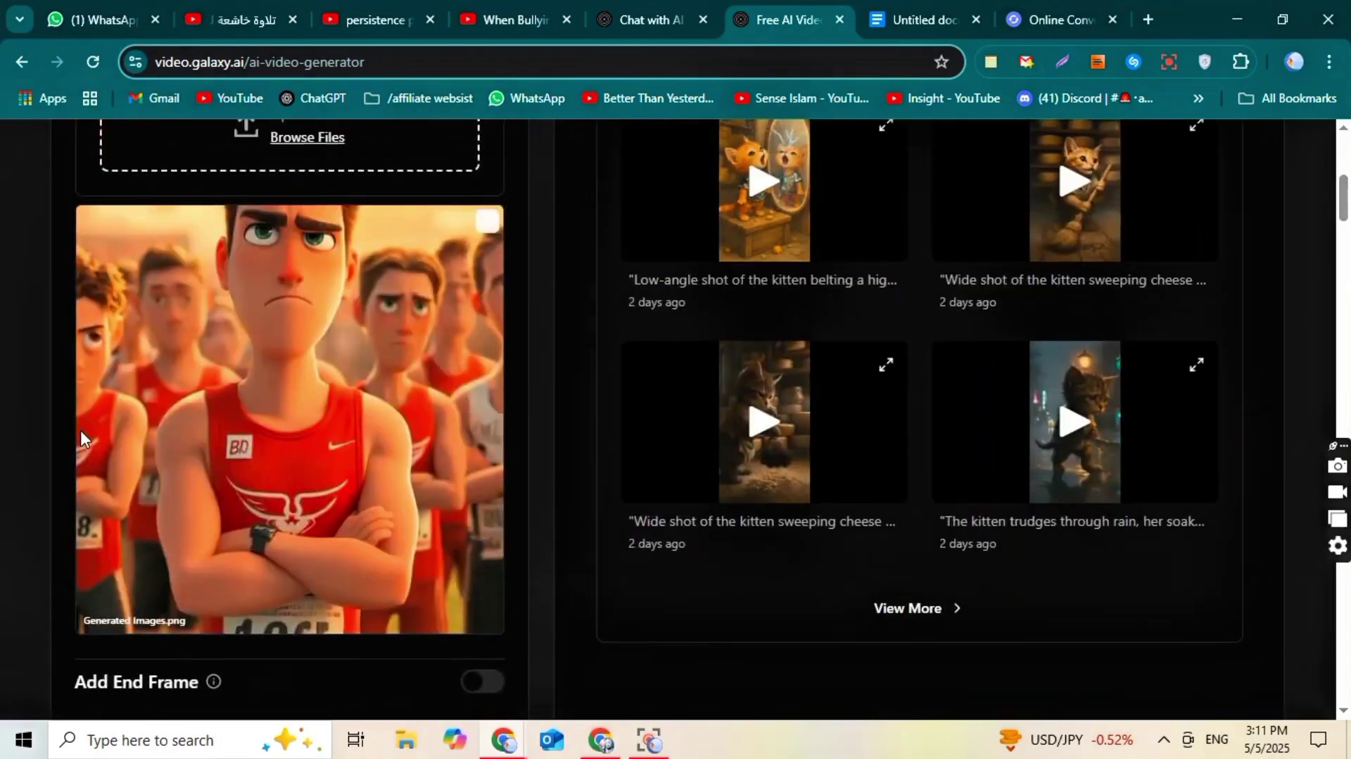
scroll(80, 429, "up", 7)
scroll(80, 430, "down", 5)
scroll(80, 436, "down", 10)
scroll(81, 437, "down", 5)
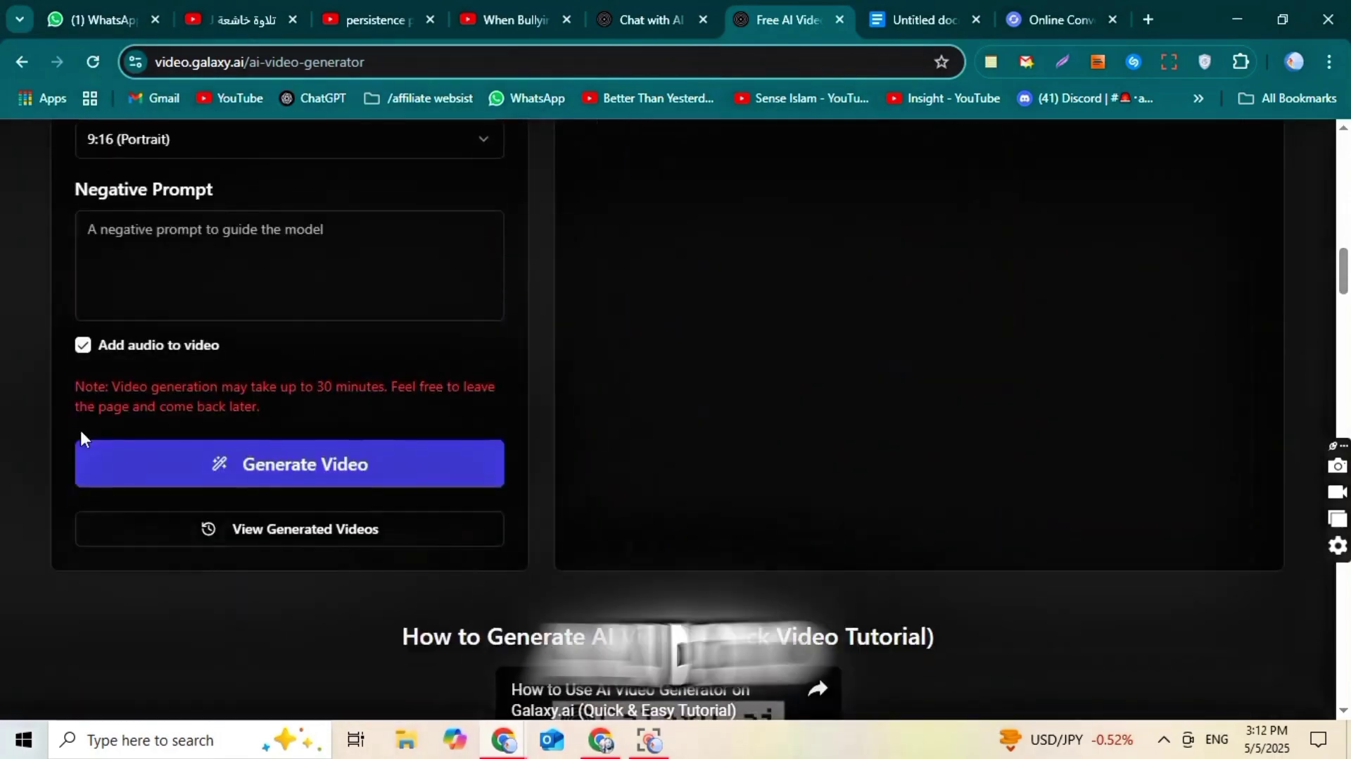
left_click(309, 470)
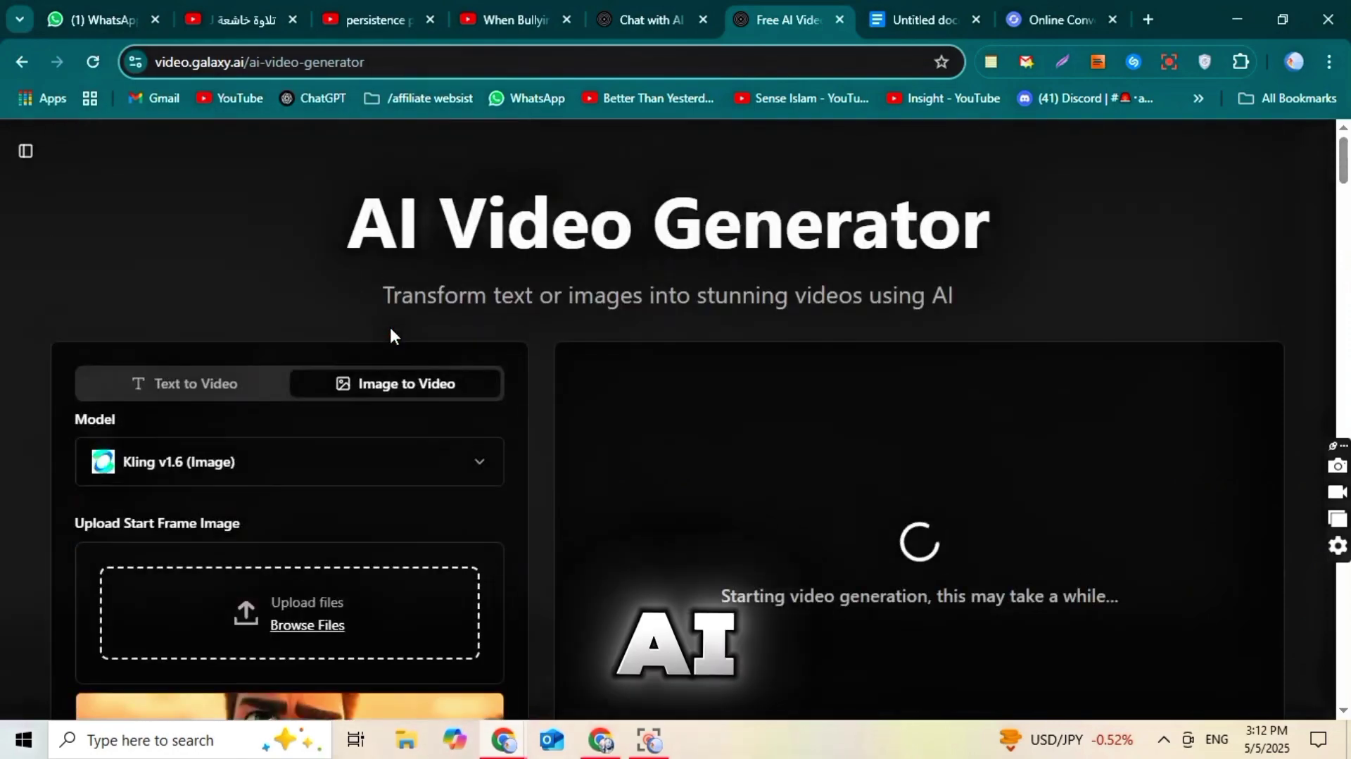
Step: Download three Daniel clips from the generated-videos gallery, including both Tracking shot clips
scroll(389, 326, "down", 6)
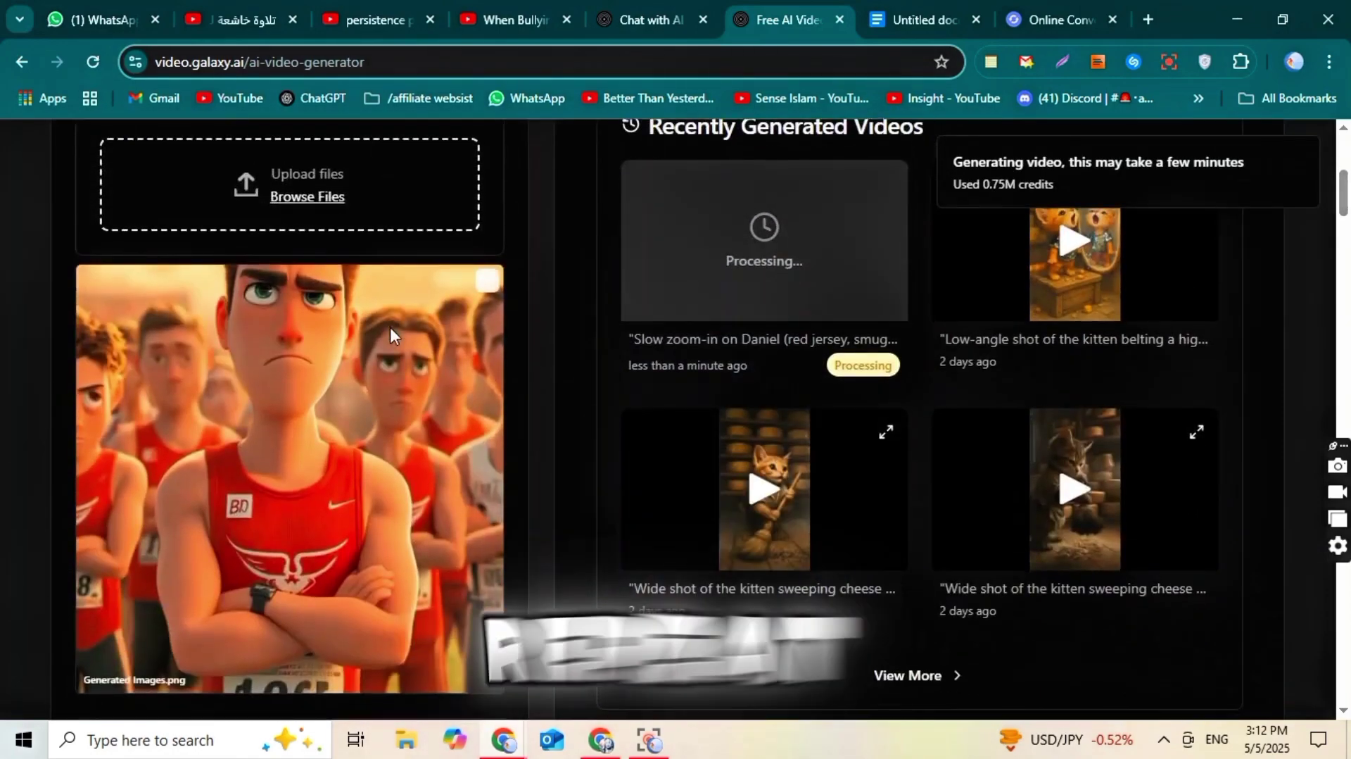
scroll(390, 327, "up", 6)
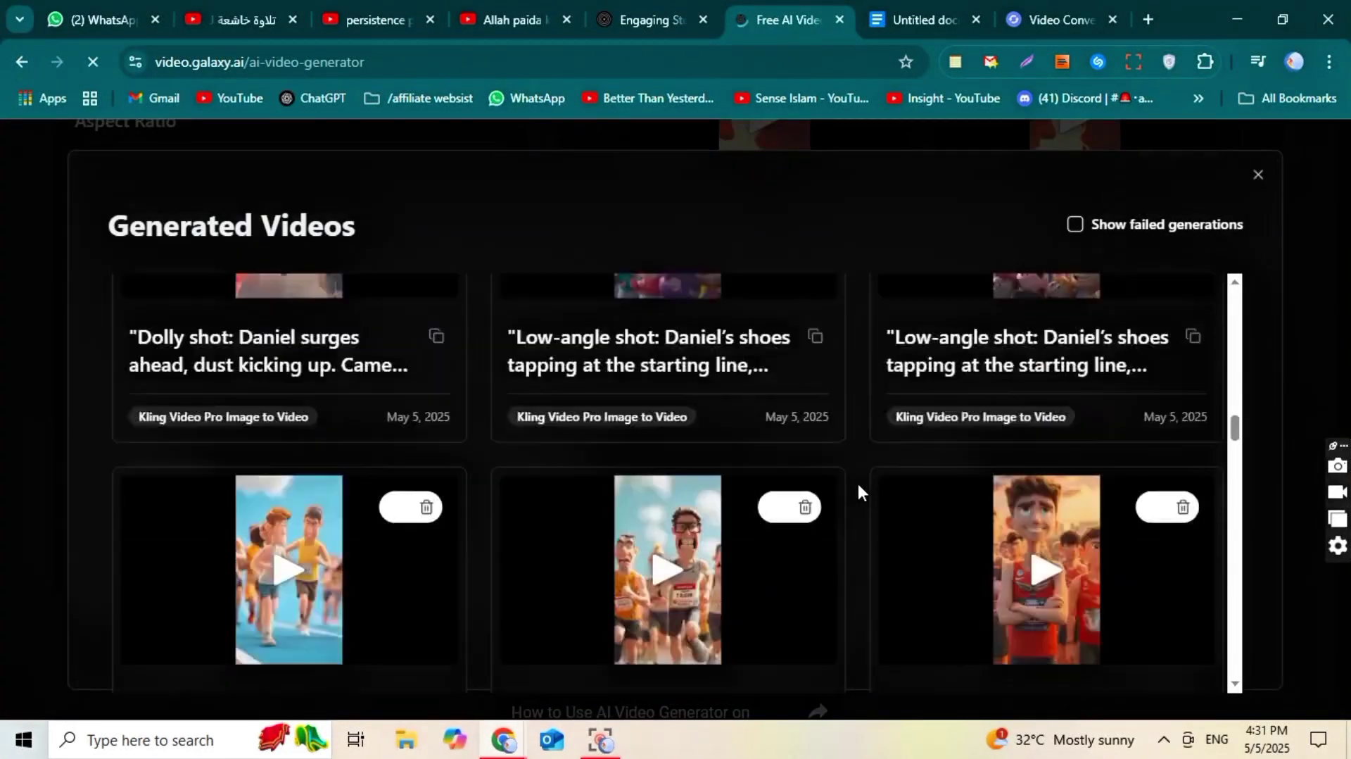
scroll(857, 484, "down", 5)
left_click(774, 427)
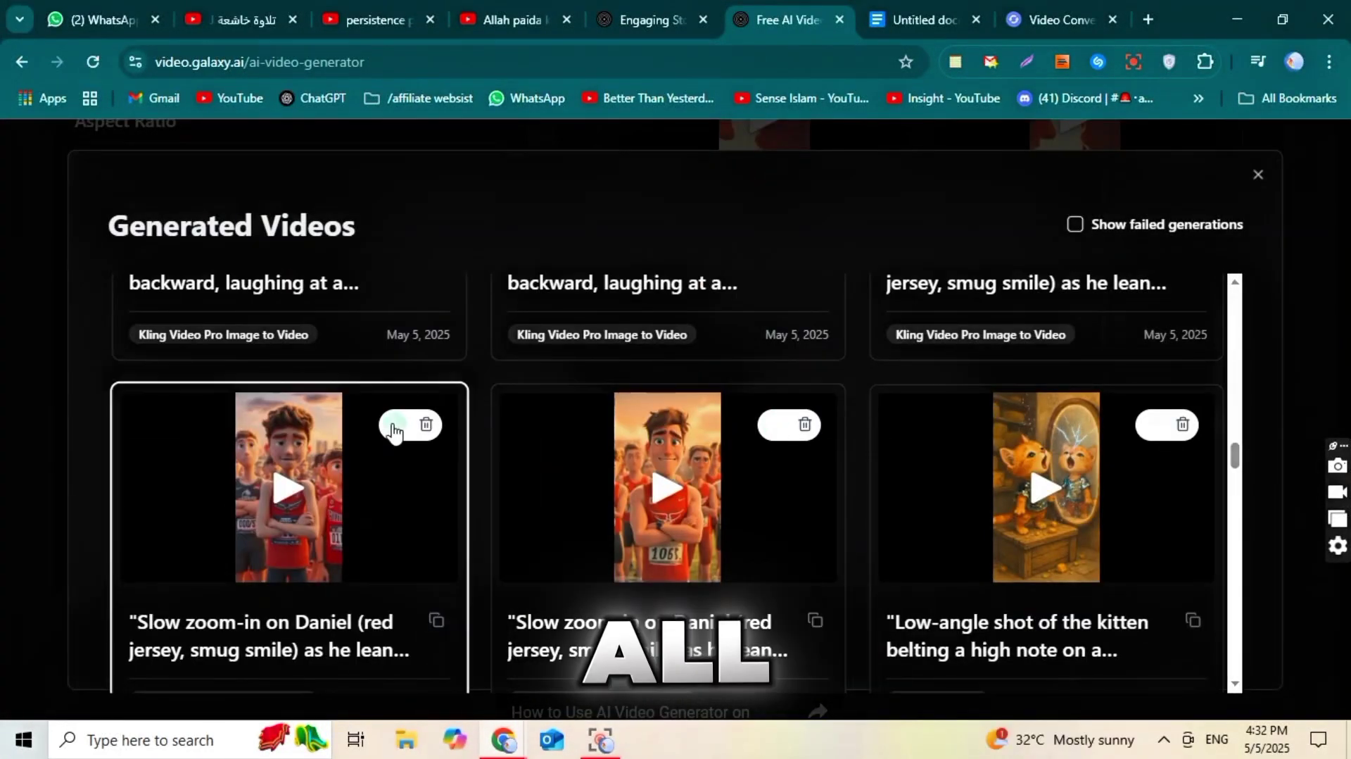
scroll(396, 432, "up", 2)
scroll(1150, 341, "up", 2)
left_click(778, 321)
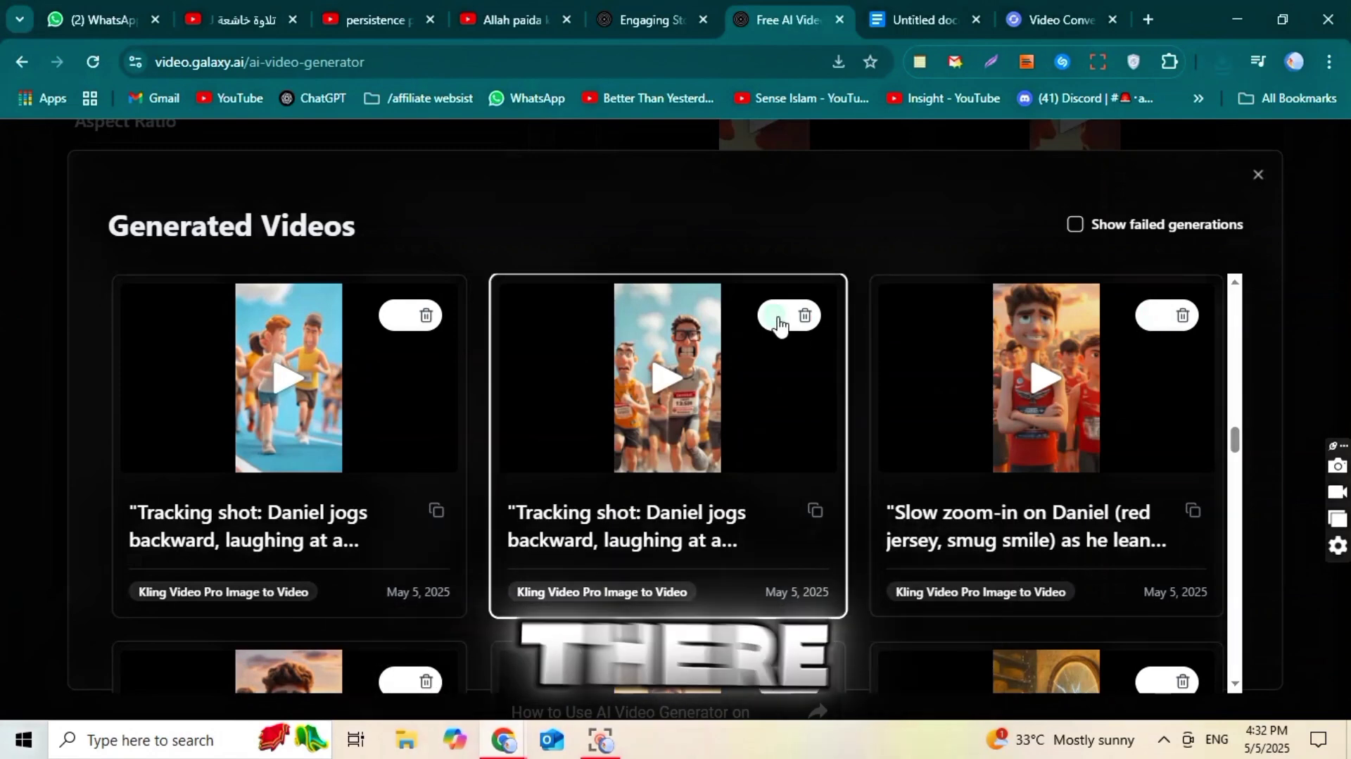
left_click(401, 315)
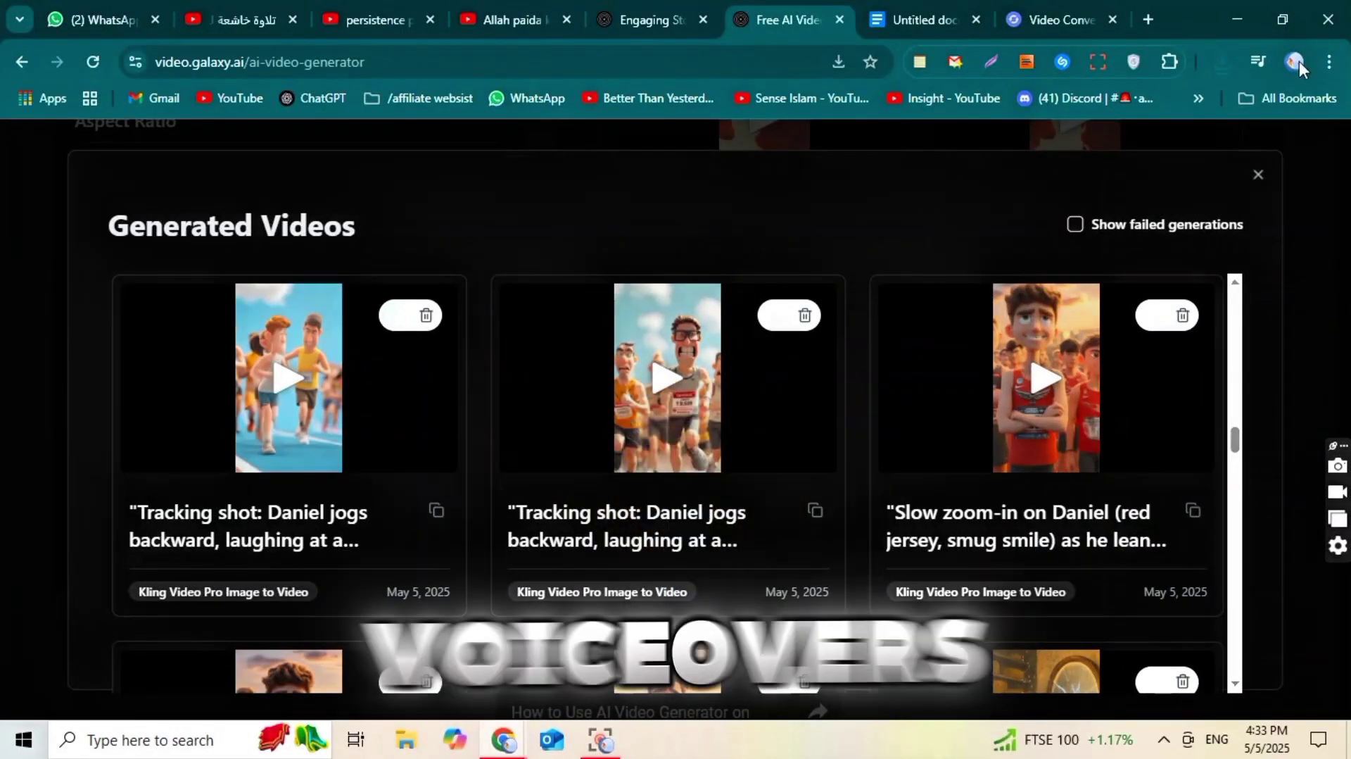
scroll(943, 345, "down", 2)
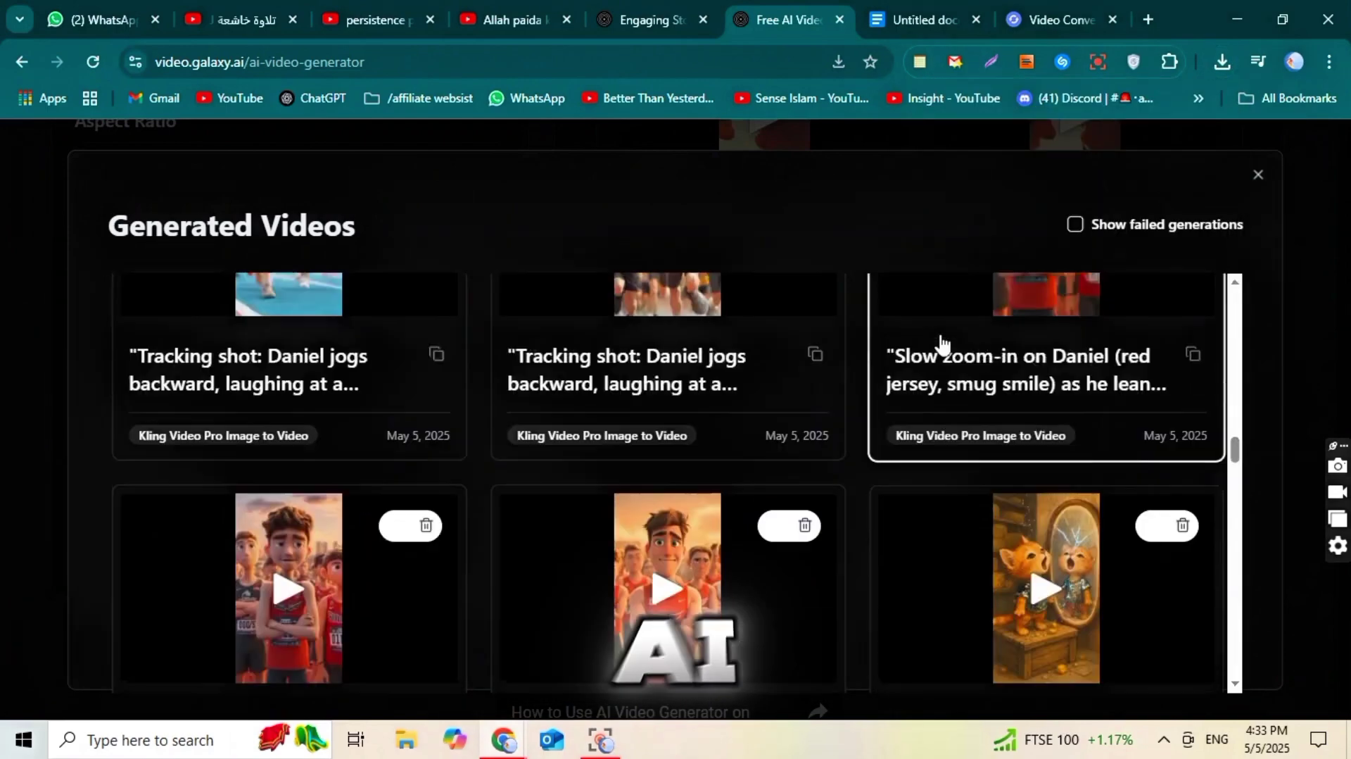
scroll(943, 345, "up", 4)
scroll(1161, 372, "up", 4)
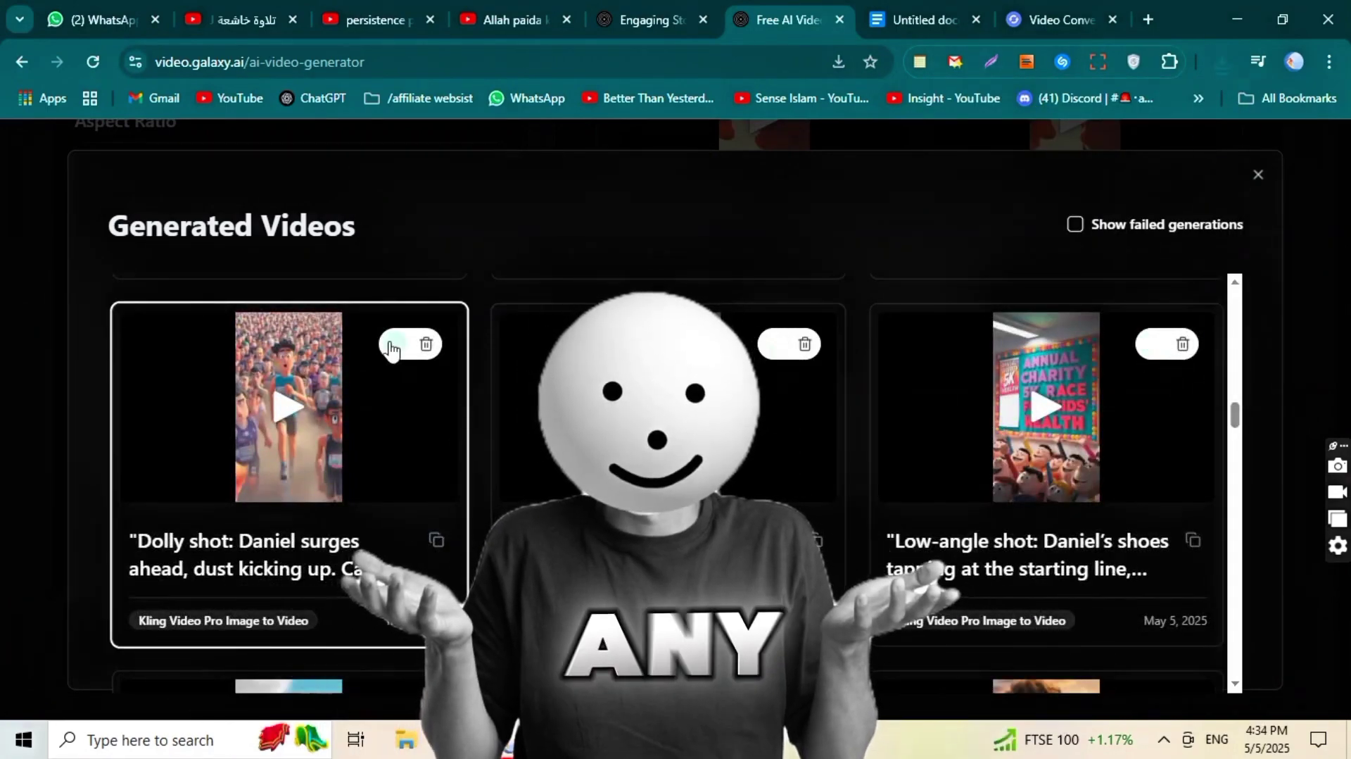
scroll(389, 347, "up", 5)
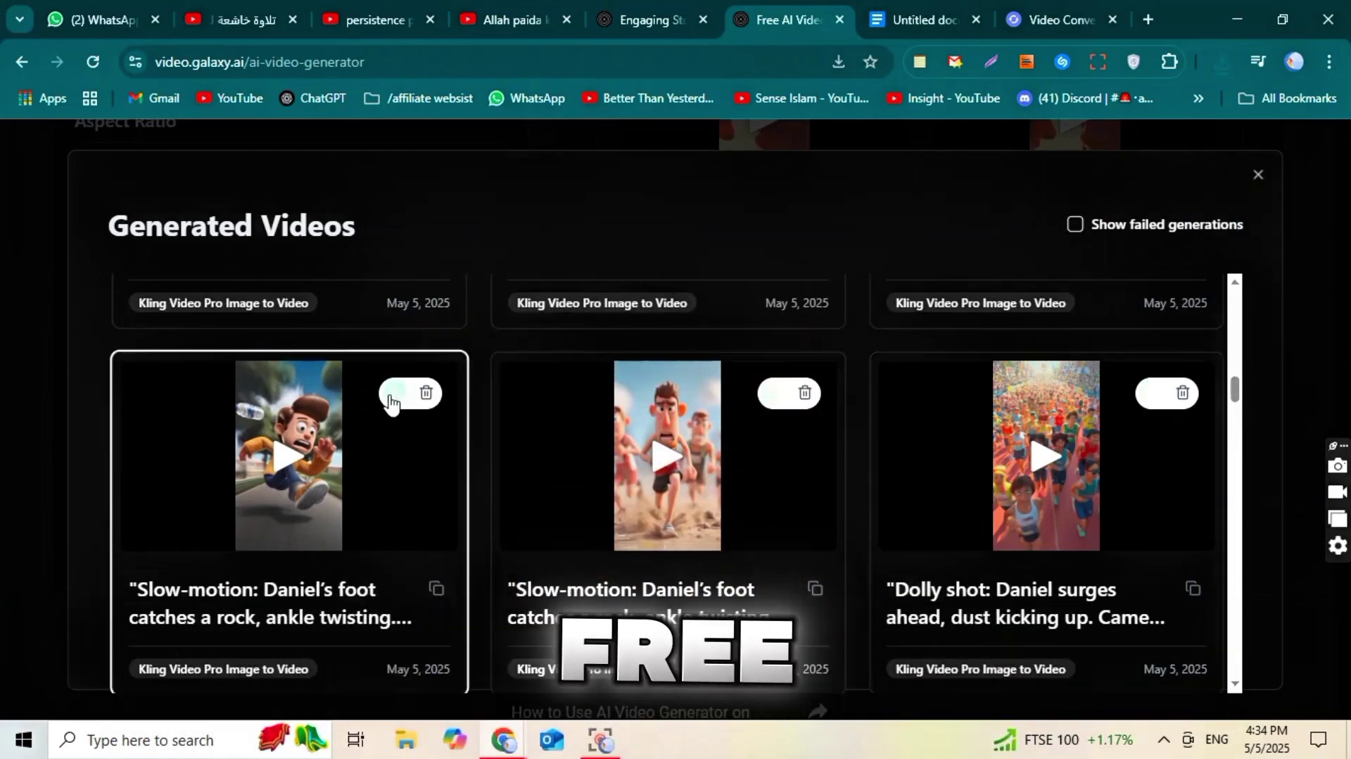
scroll(392, 403, "up", 5)
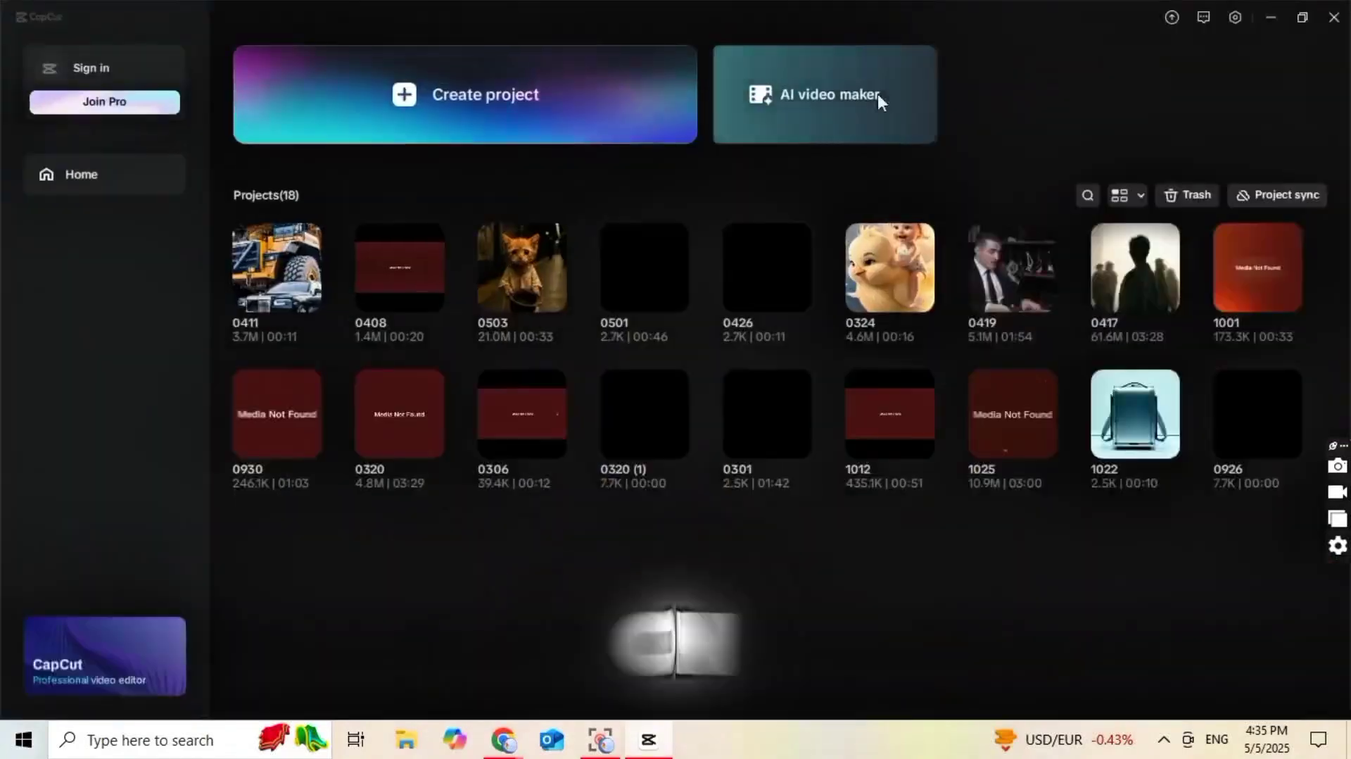
Step: Create a new CapCut project and import all the downloaded Daniel clips
left_click(453, 112)
mouse_move(175, 181)
left_mouse_down()
mouse_move(618, 396)
mouse_move(574, 105)
left_mouse_up()
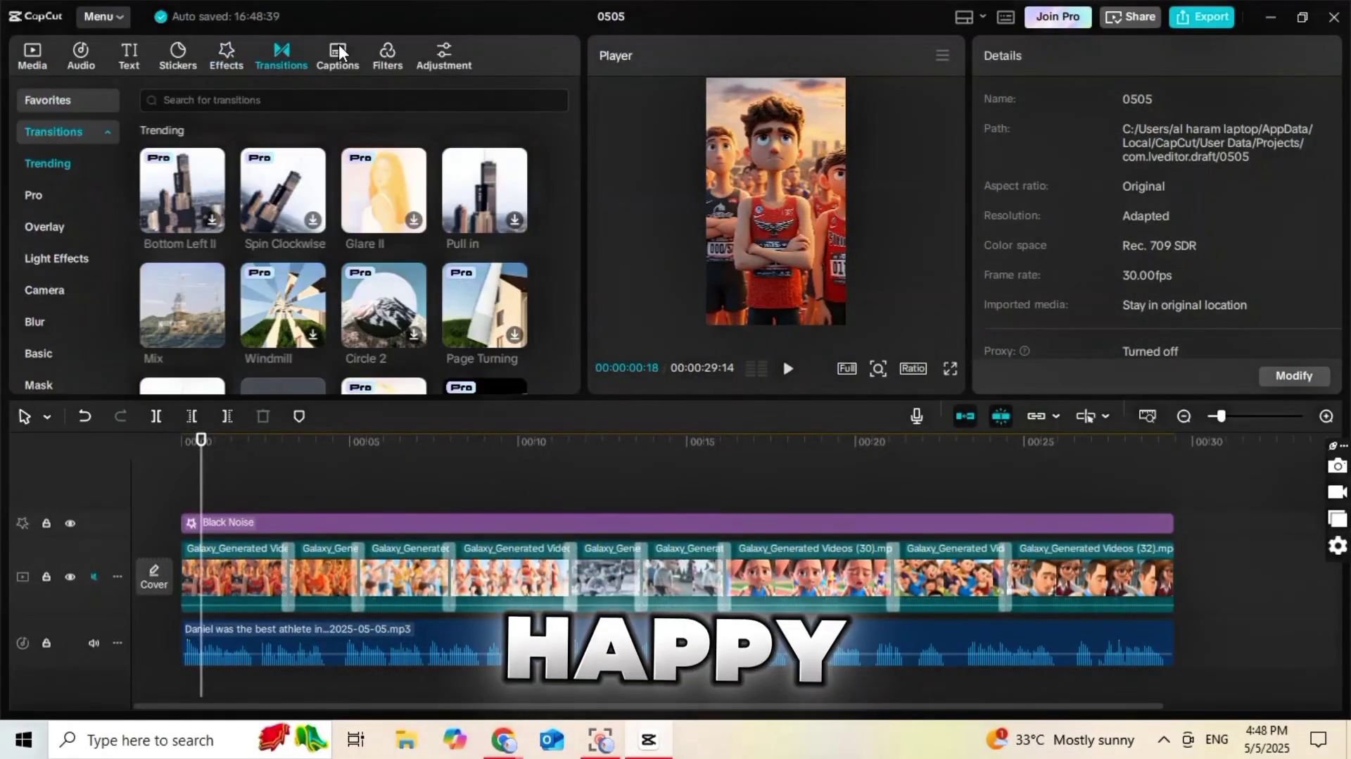
left_click(32, 56)
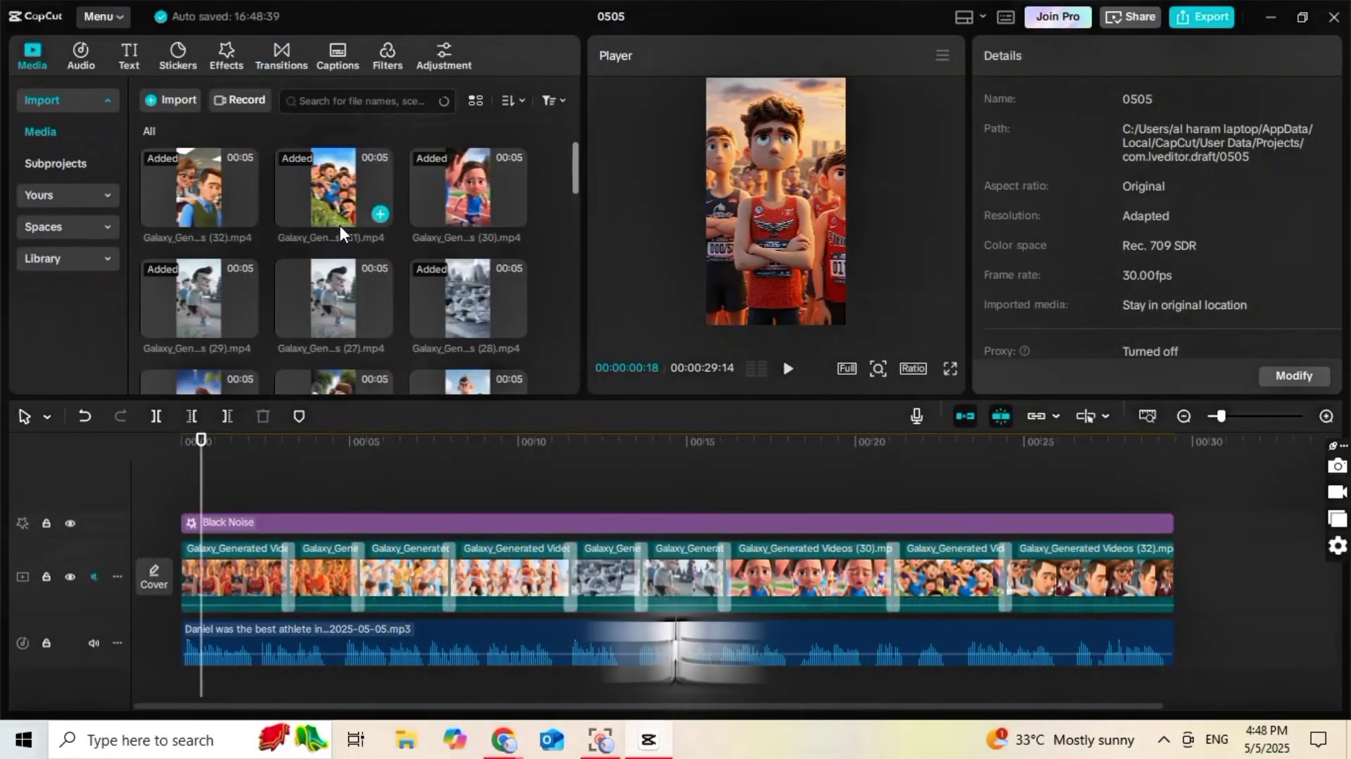
Step: Export project 0505 as a 1080P, 30fps mp4
left_click(1202, 17)
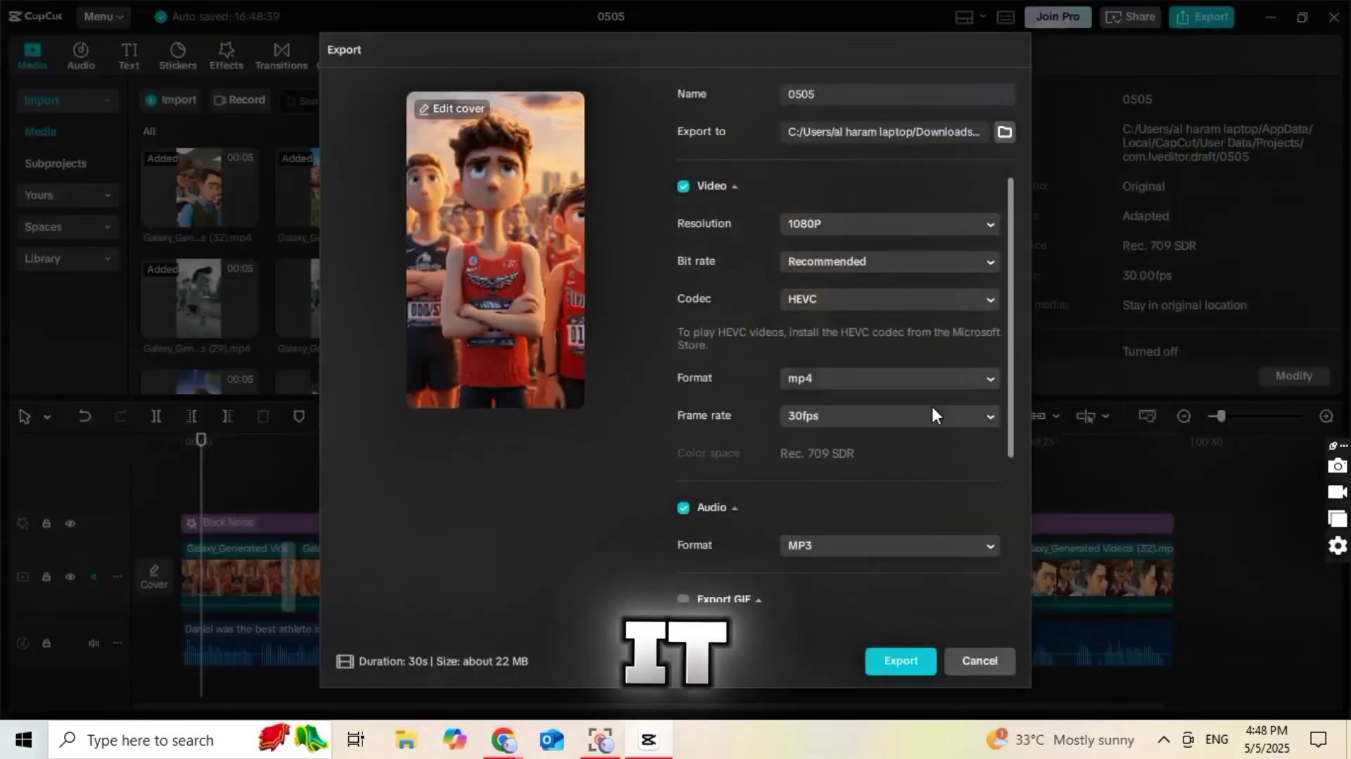
left_click(903, 666)
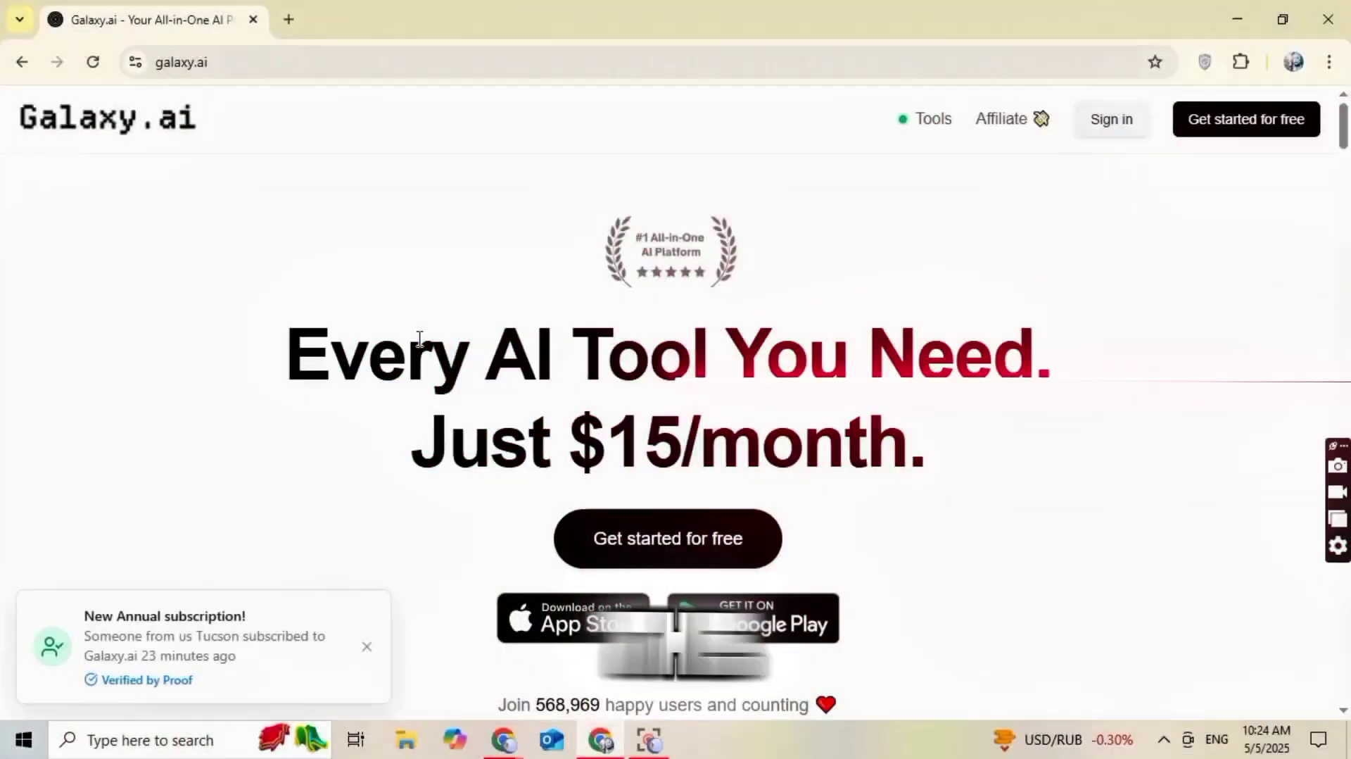
Step: Scroll the galaxy.ai homepage to look over the pricing comparison
scroll(537, 449, "down", 6)
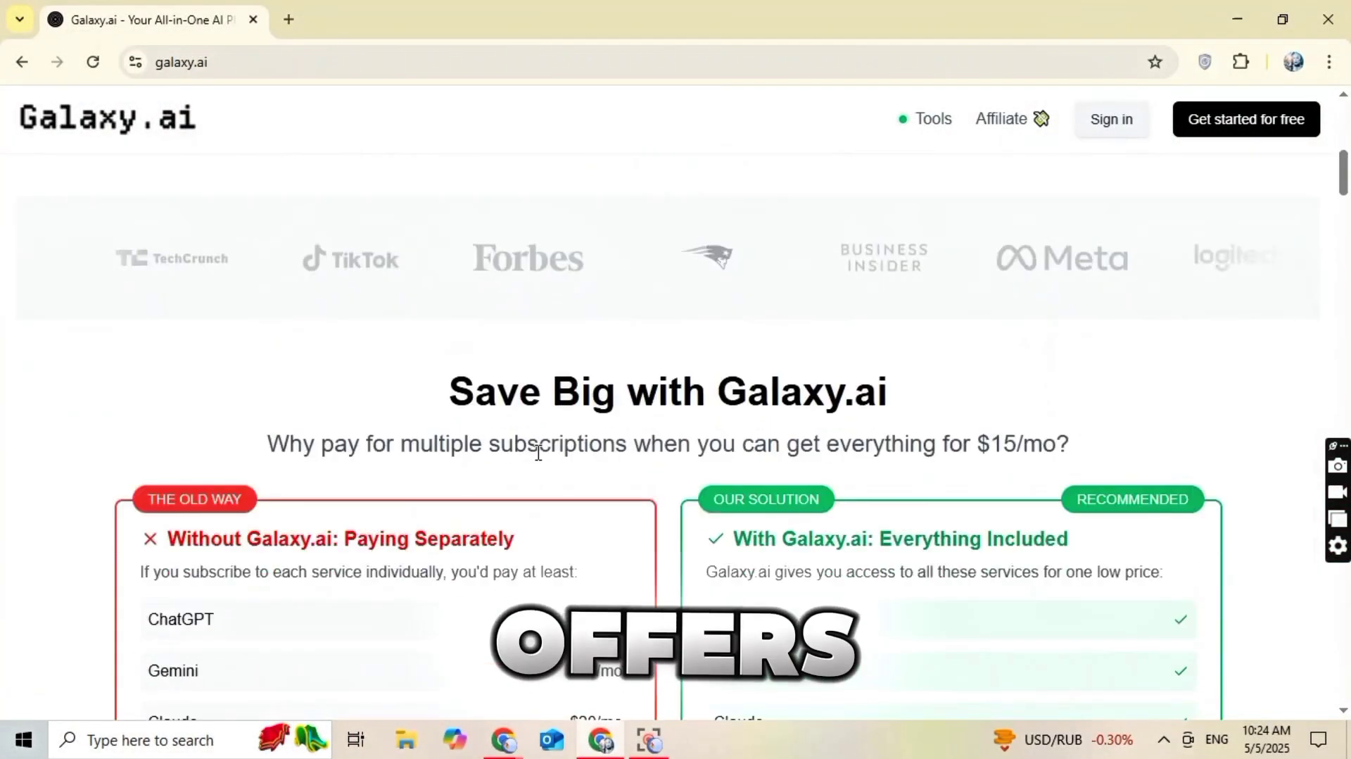
scroll(537, 449, "down", 1)
scroll(476, 428, "down", 3)
scroll(195, 447, "down", 2)
scroll(195, 447, "down", 4)
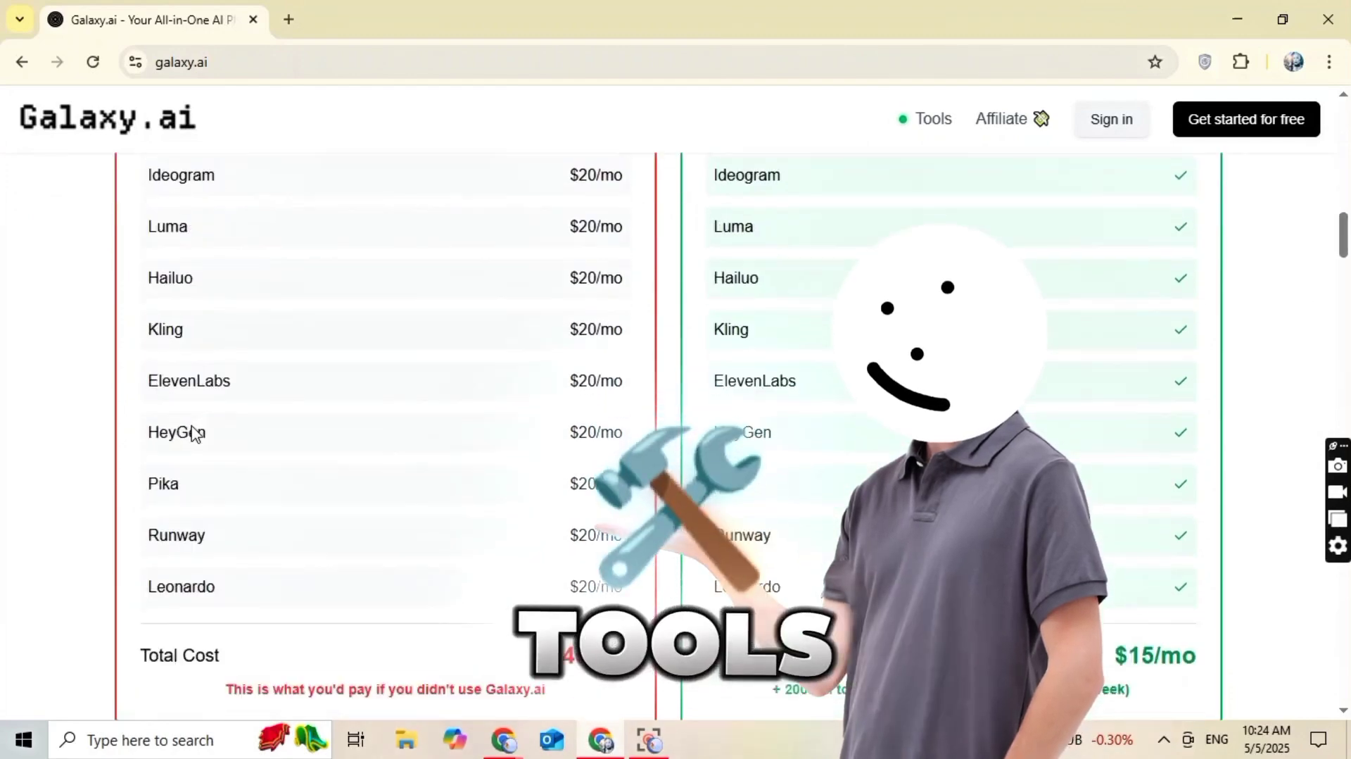
scroll(193, 430, "down", 5)
scroll(193, 430, "down", 5)
scroll(162, 682, "up", 15)
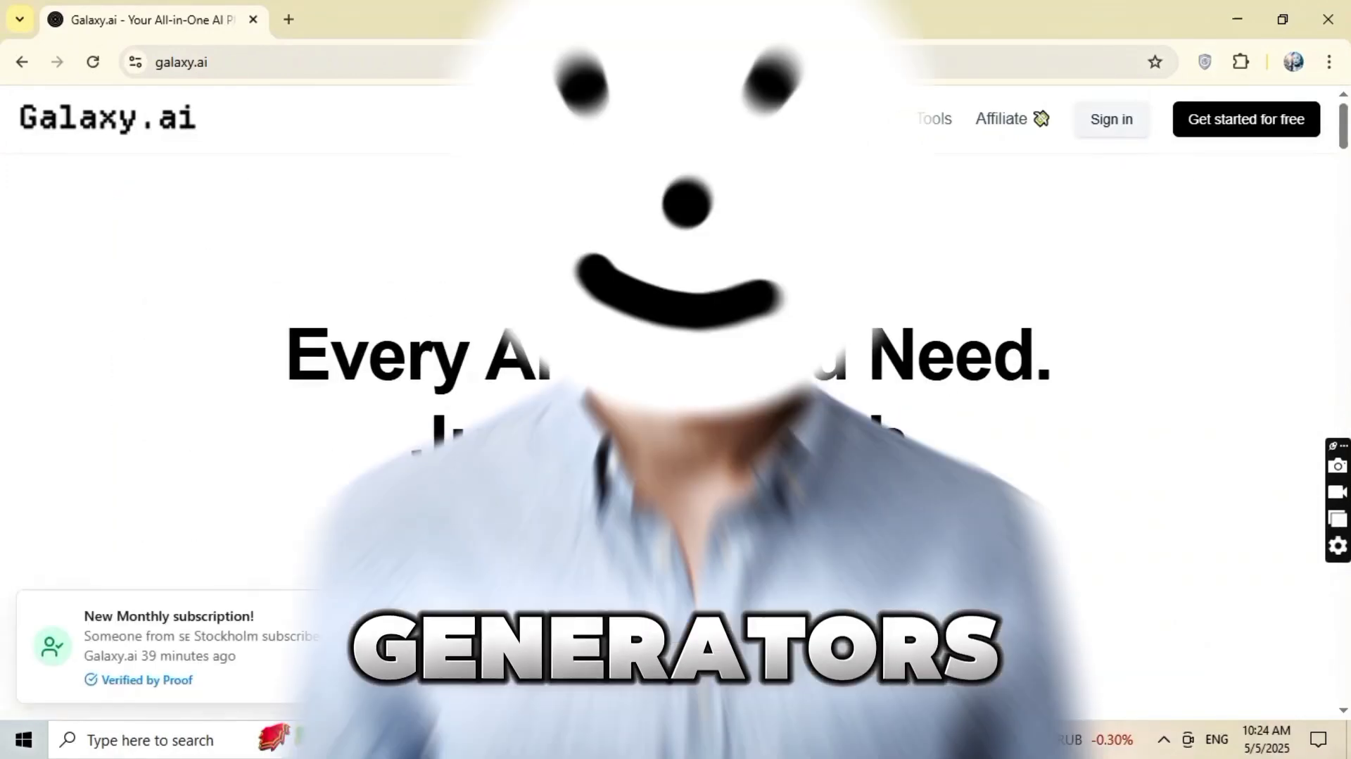
Step: Return to the galaxy.ai/tools window and scroll to the trending tools
left_click(394, 654)
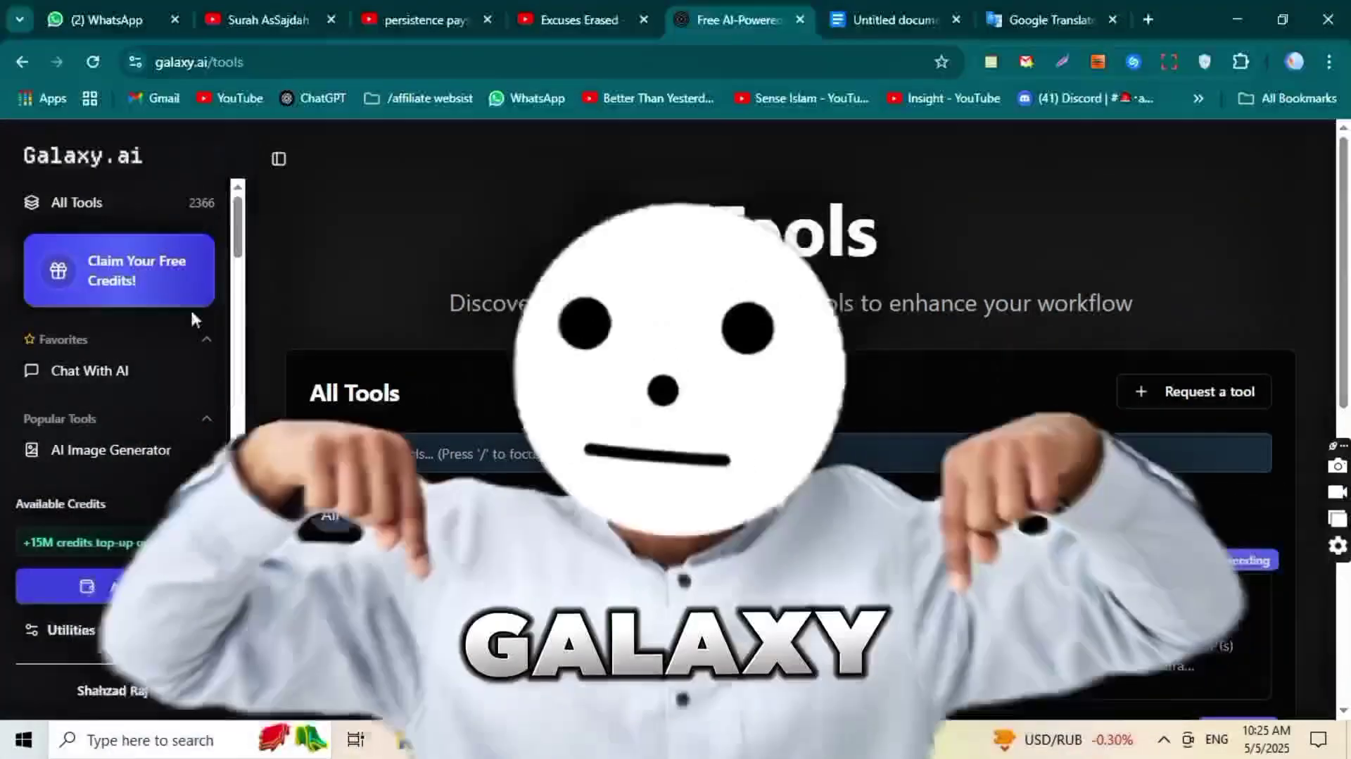
scroll(204, 352, "down", 5)
scroll(214, 386, "up", 5)
scroll(774, 422, "down", 5)
scroll(1215, 335, "down", 3)
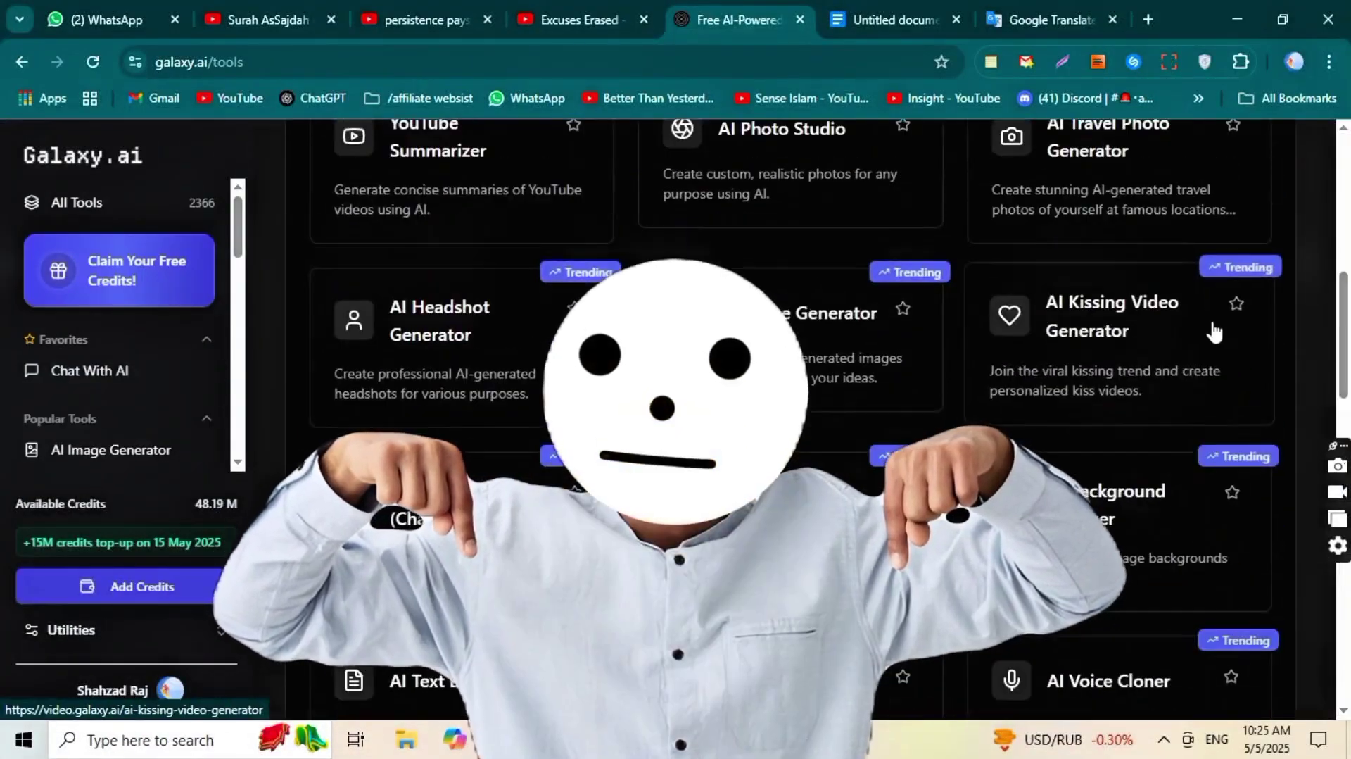